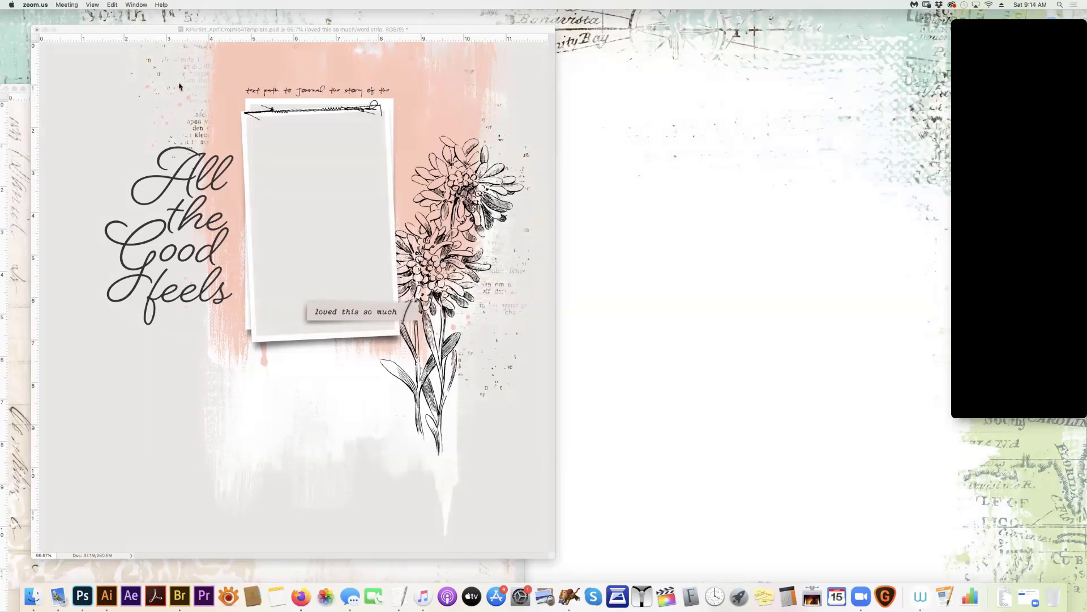
Switch to Photoshop, open Photo.png from the AprilCrop-GoodFeels folder, and move its window clear of the template
click(419, 34)
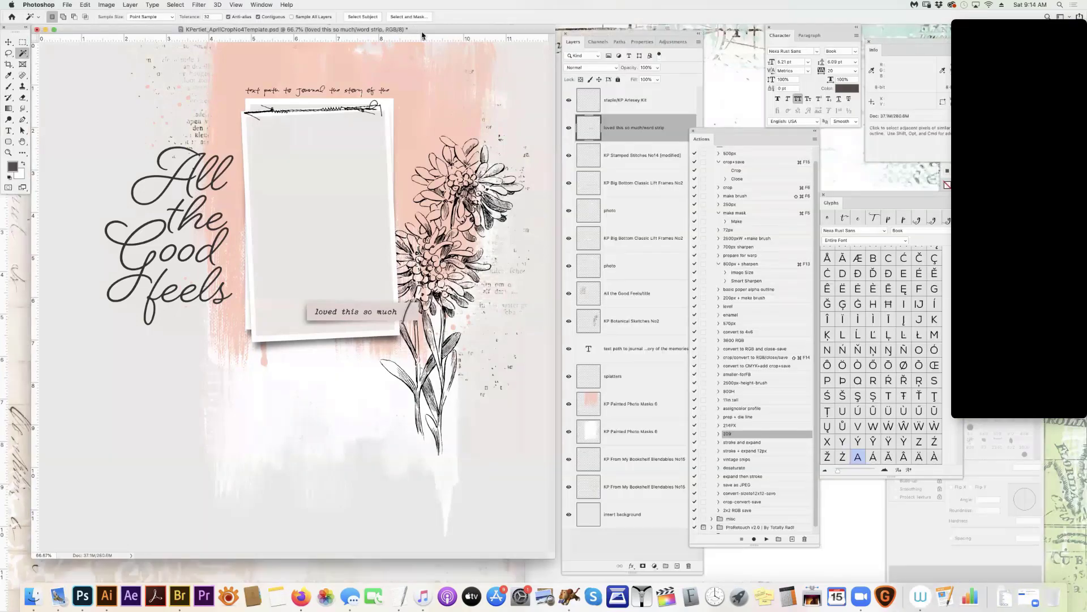
drag(422, 35, 422, 34)
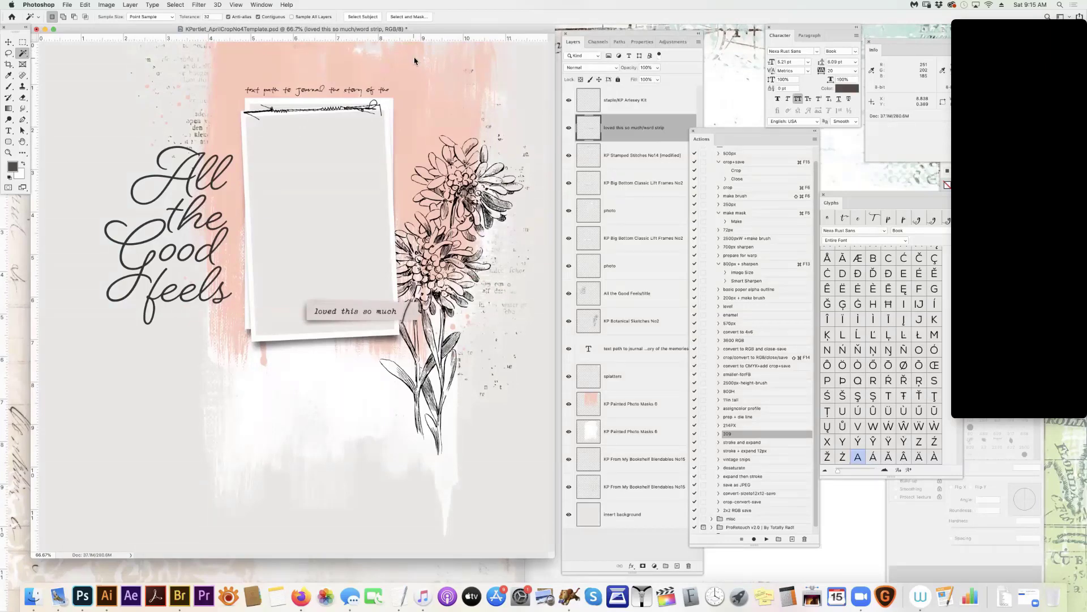
key(super+o)
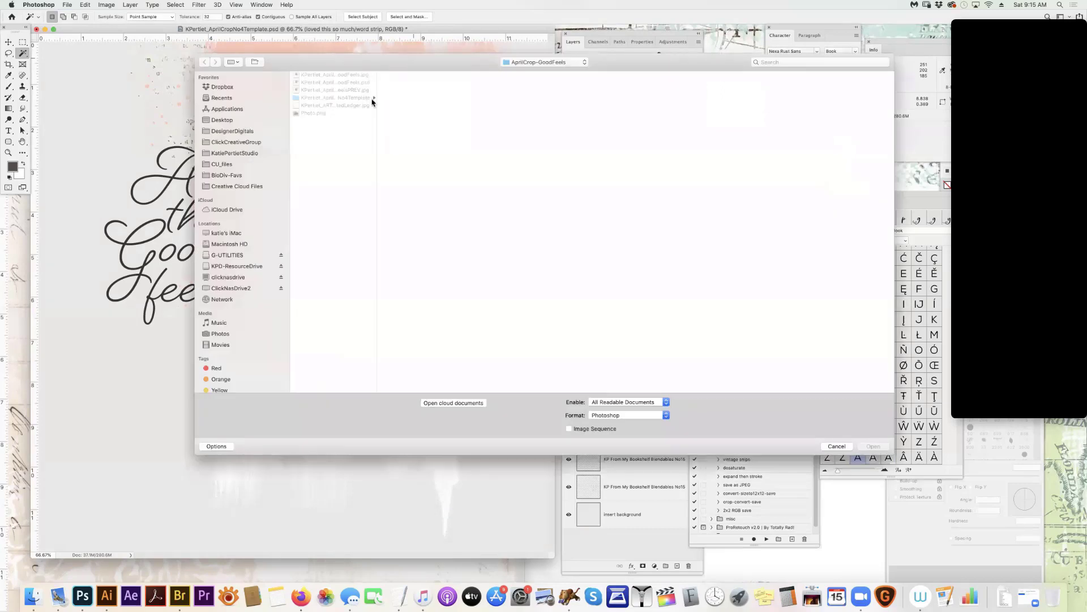
click(341, 114)
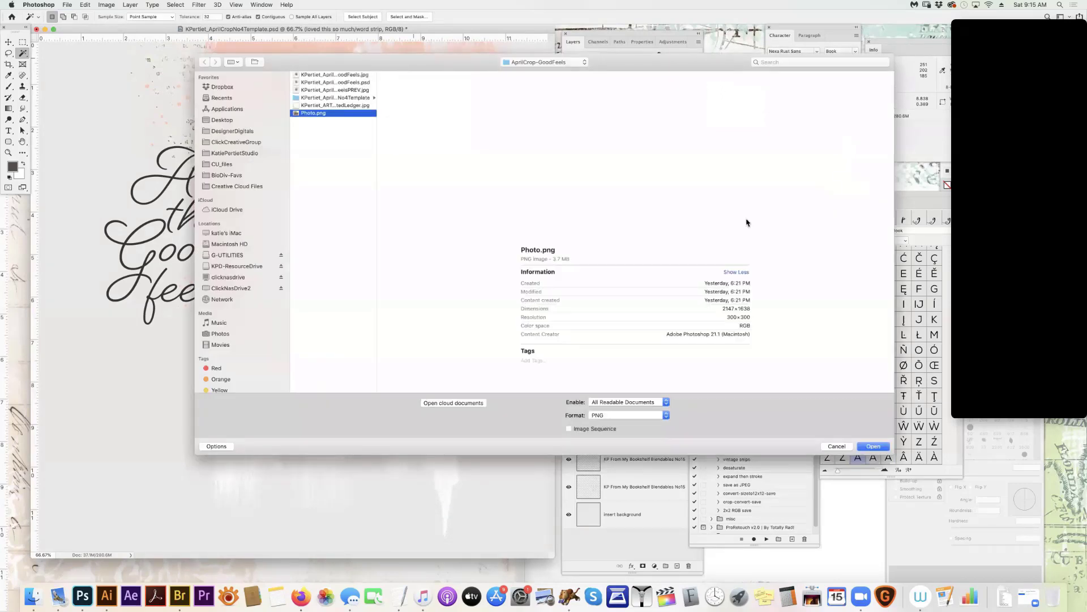
click(875, 447)
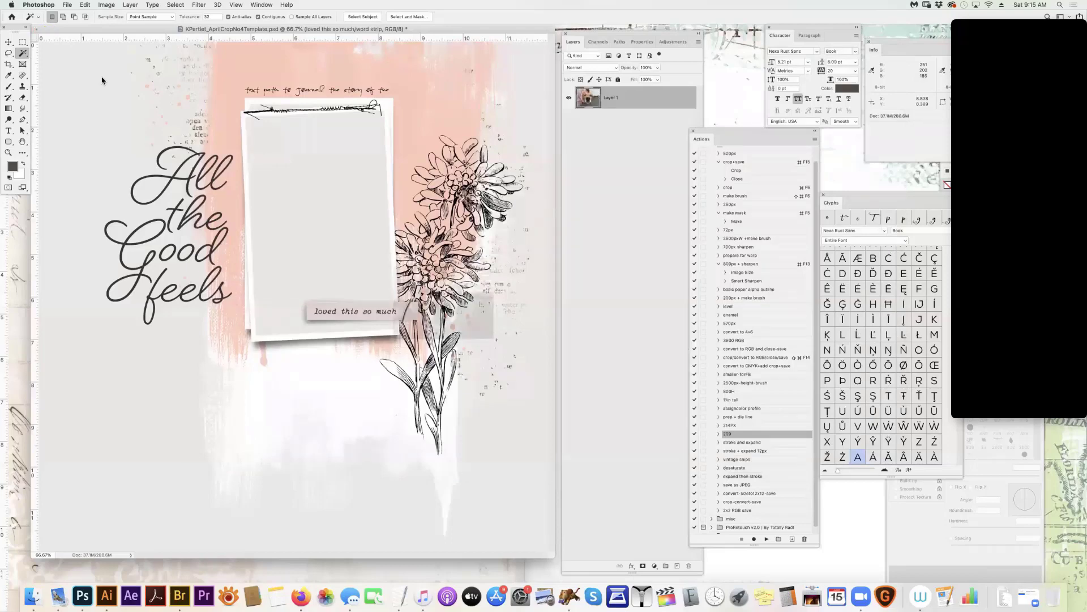
drag(168, 51, 137, 226)
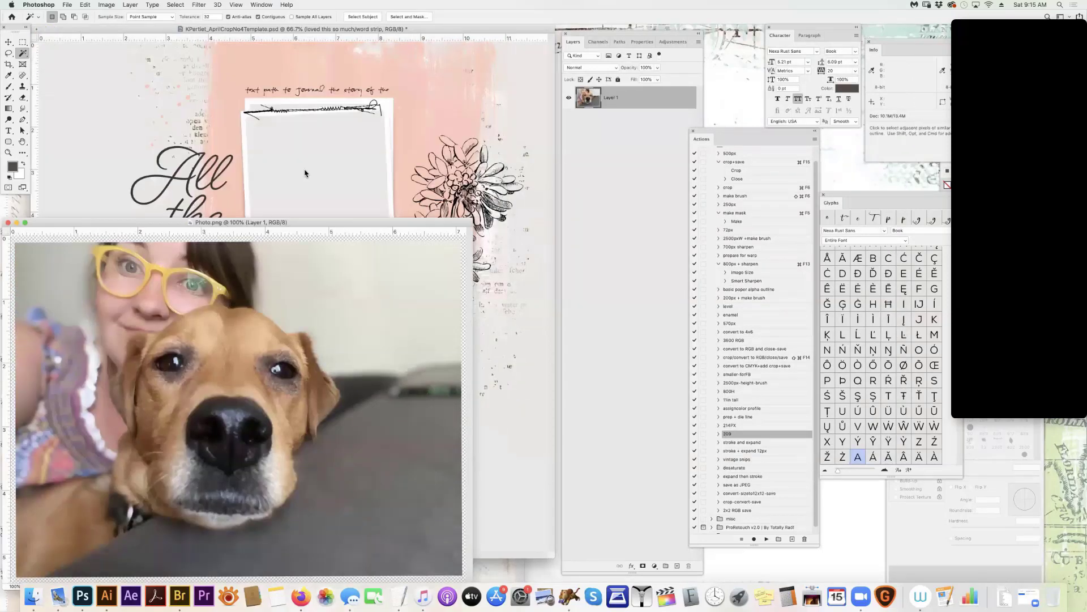
Select the template's upper photo mask layer and bring the opened photo in directly above it, positioned over the frame
click(309, 171)
click(8, 42)
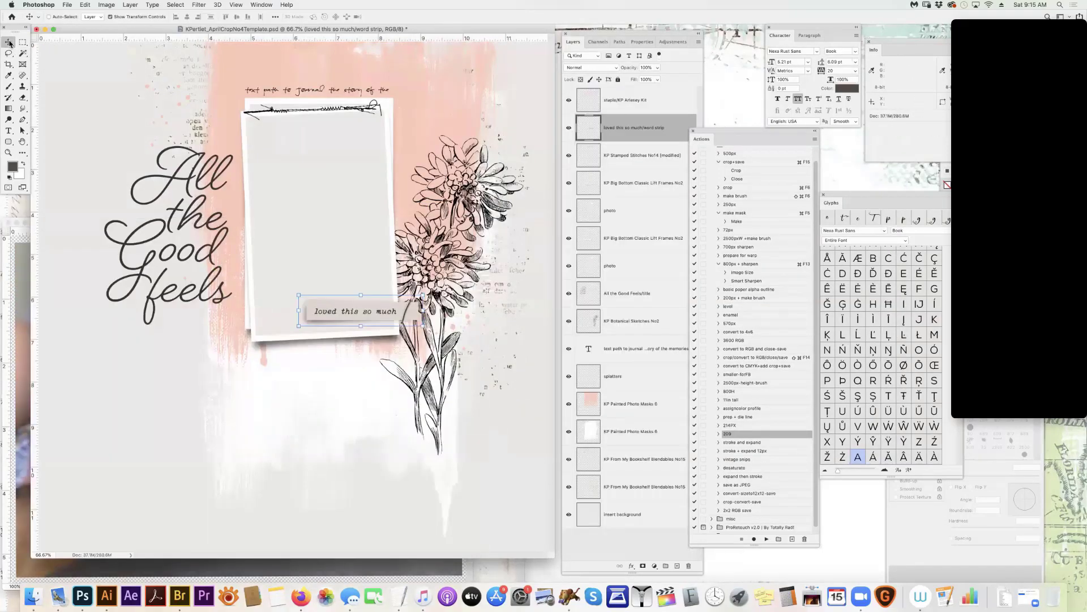
right_click(304, 177)
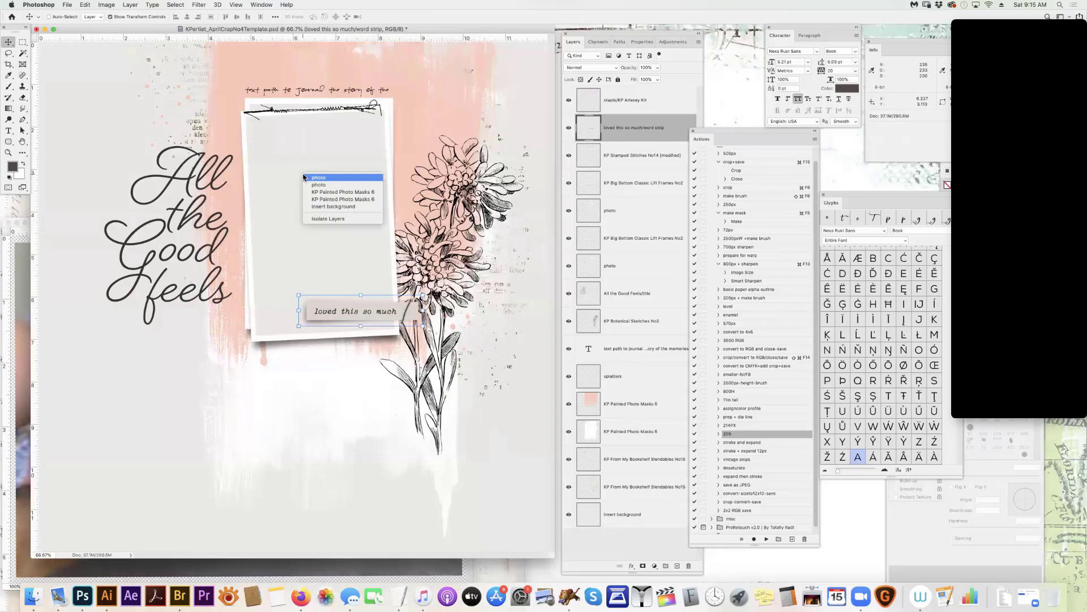
click(327, 178)
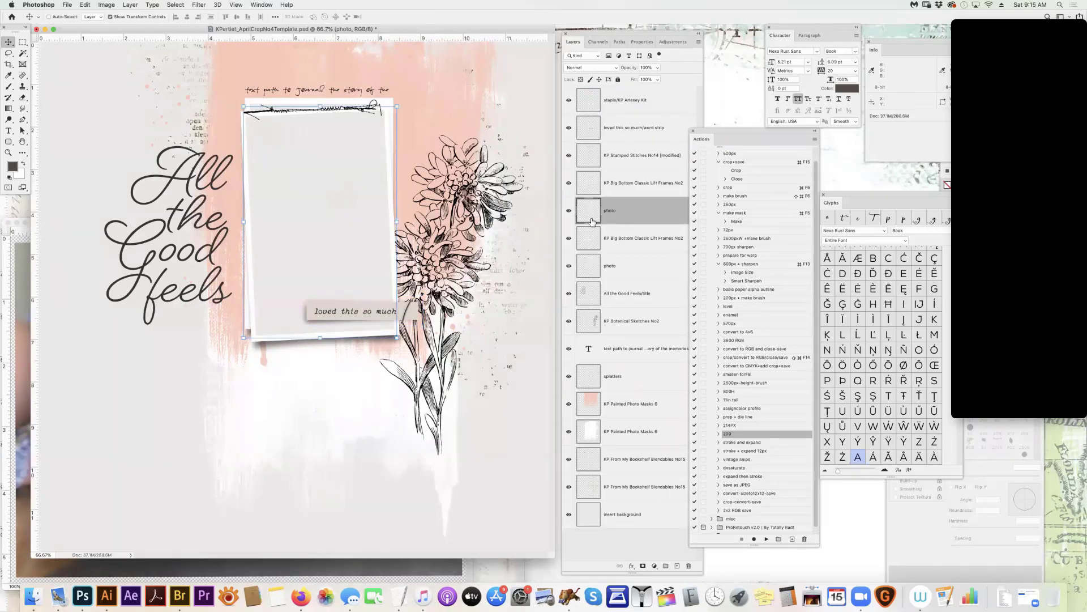
click(23, 286)
drag(320, 188, 335, 163)
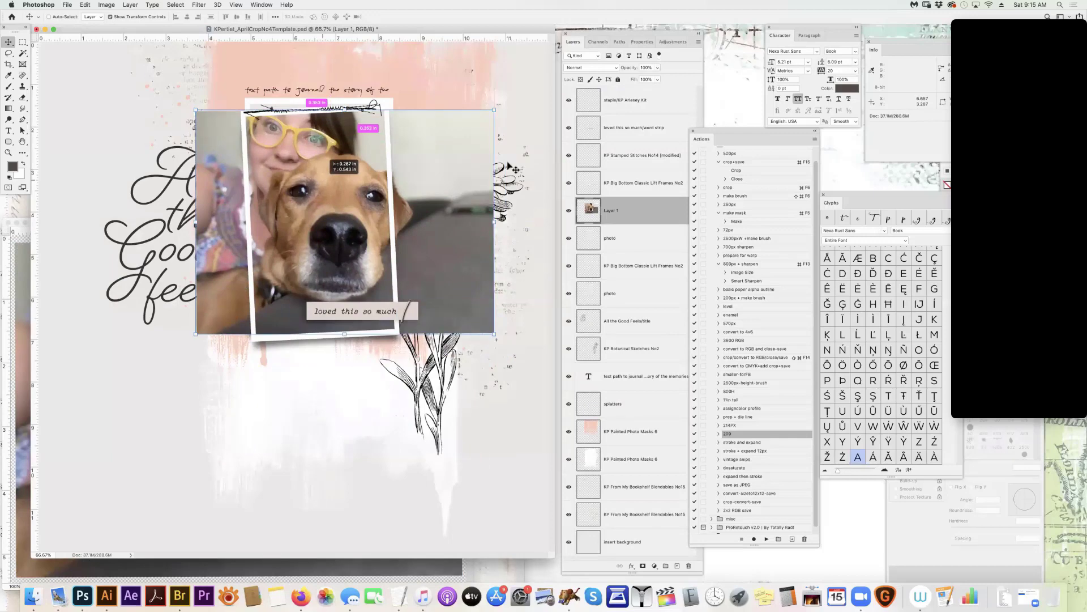
Rotate the photo slightly counterclockwise to match the frame's tilt and clip it to the photo mask layer beneath
key(super+t)
drag(499, 105, 494, 96)
key(Return)
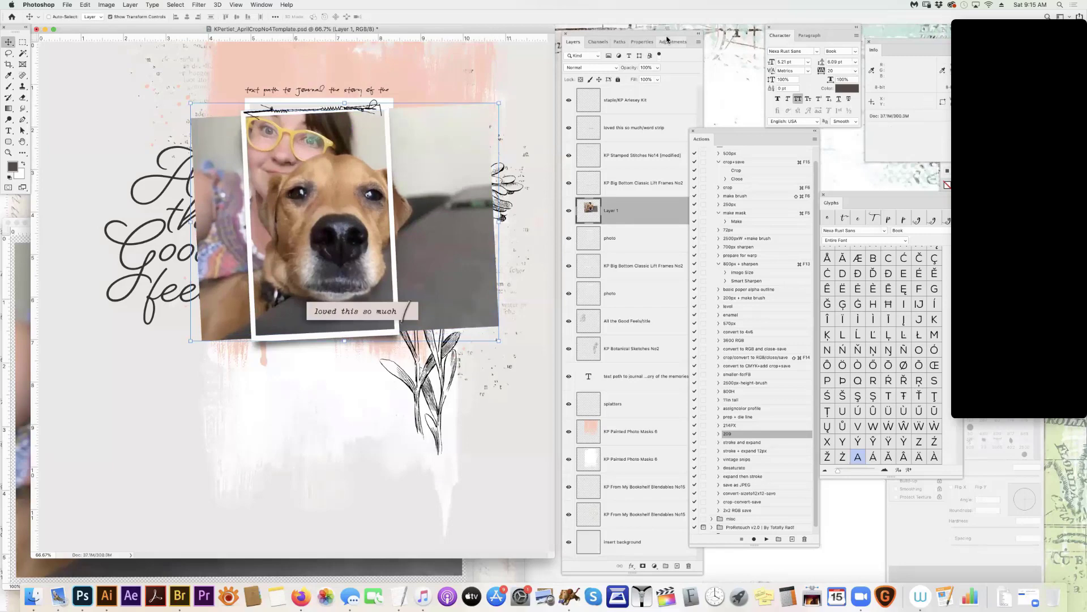
click(698, 42)
click(730, 261)
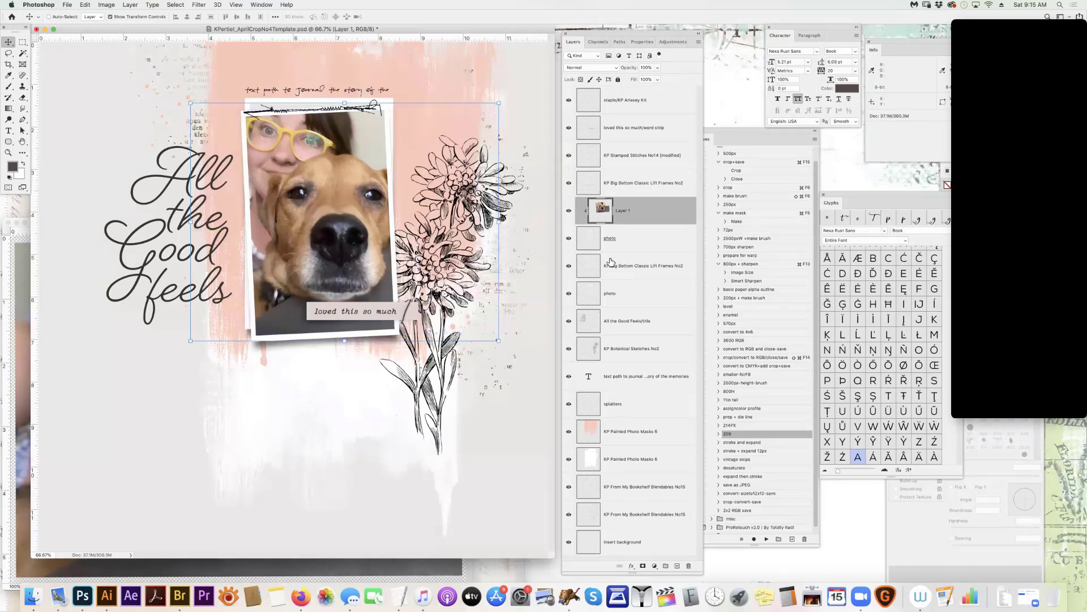
Add a new layer beneath the "All the Good Feels" title layer and load the title lettering as a selection
click(632, 323)
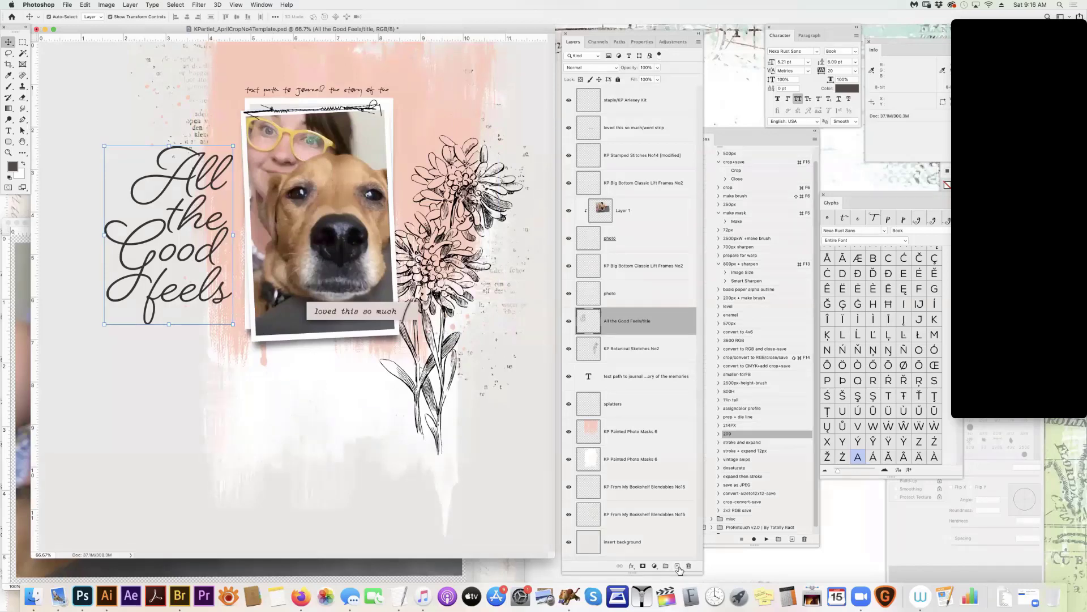
click(677, 567)
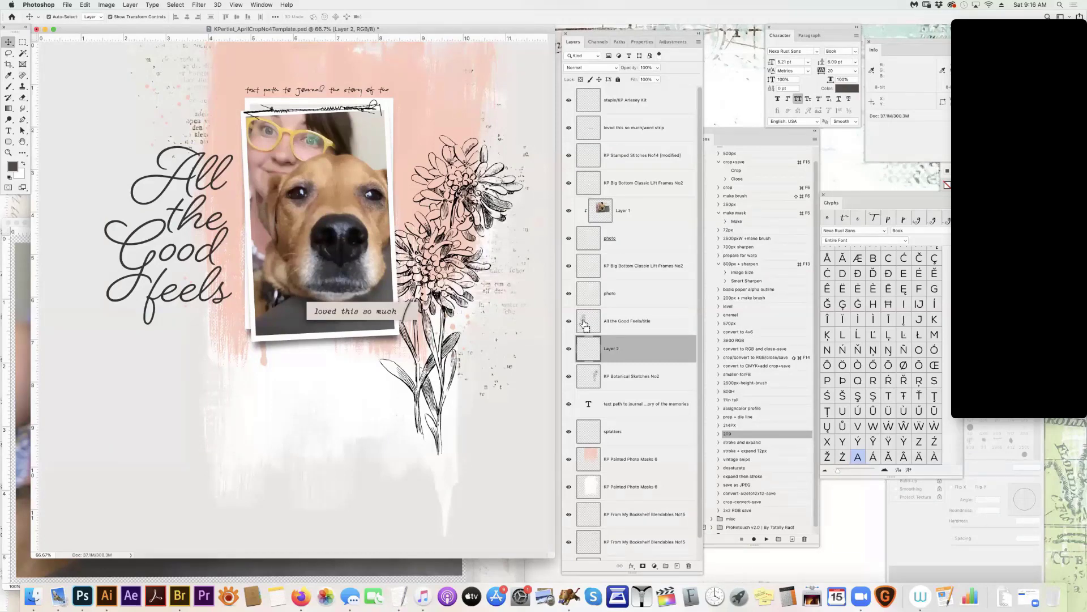
super+click(584, 322)
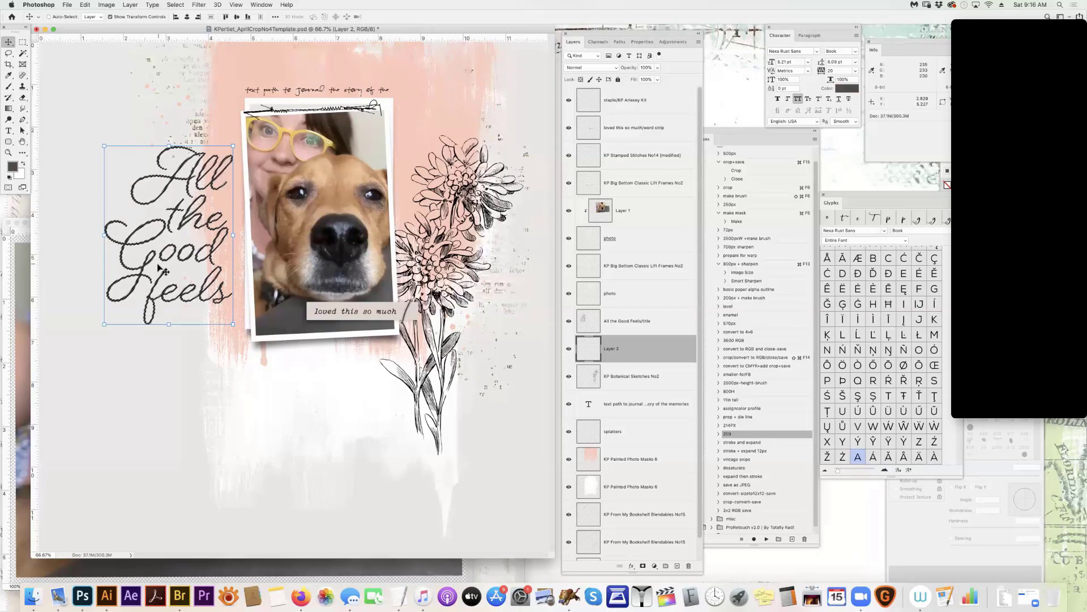
Expand the title selection by 12 pixels
click(174, 6)
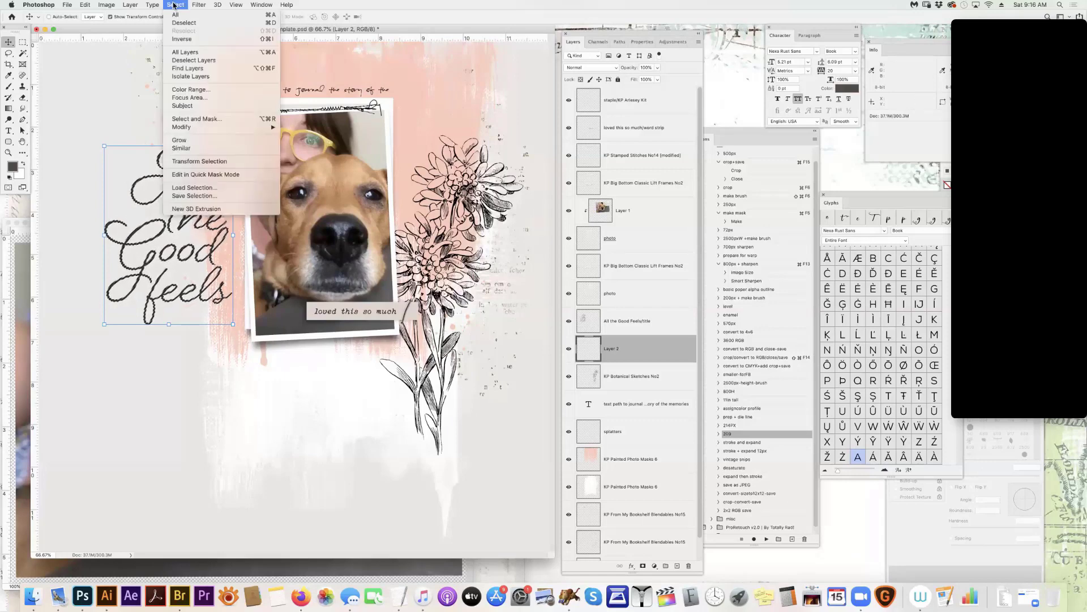
mouse_move(205, 131)
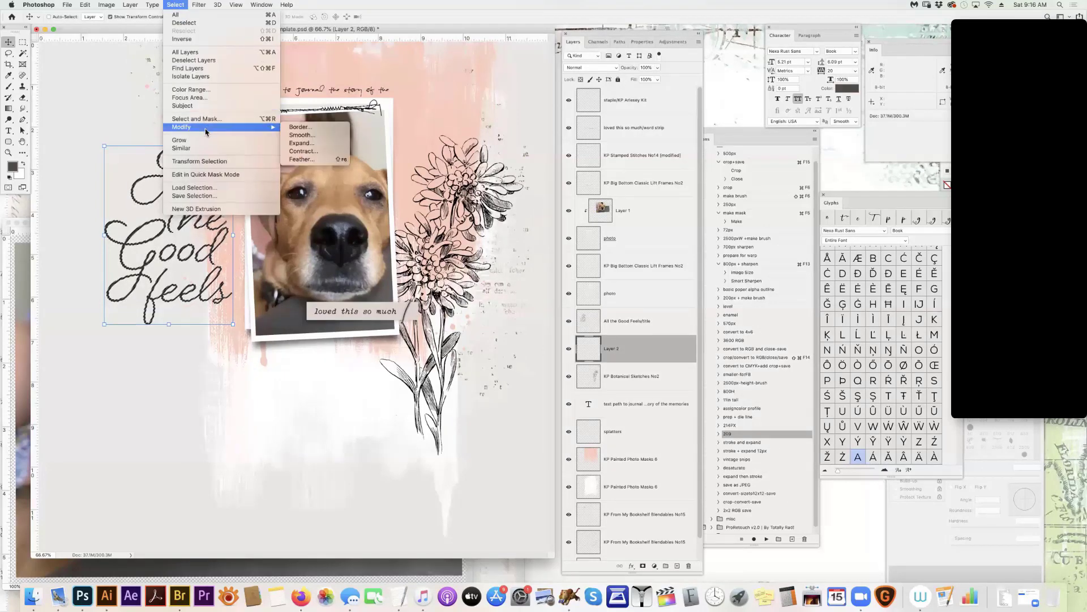
click(319, 144)
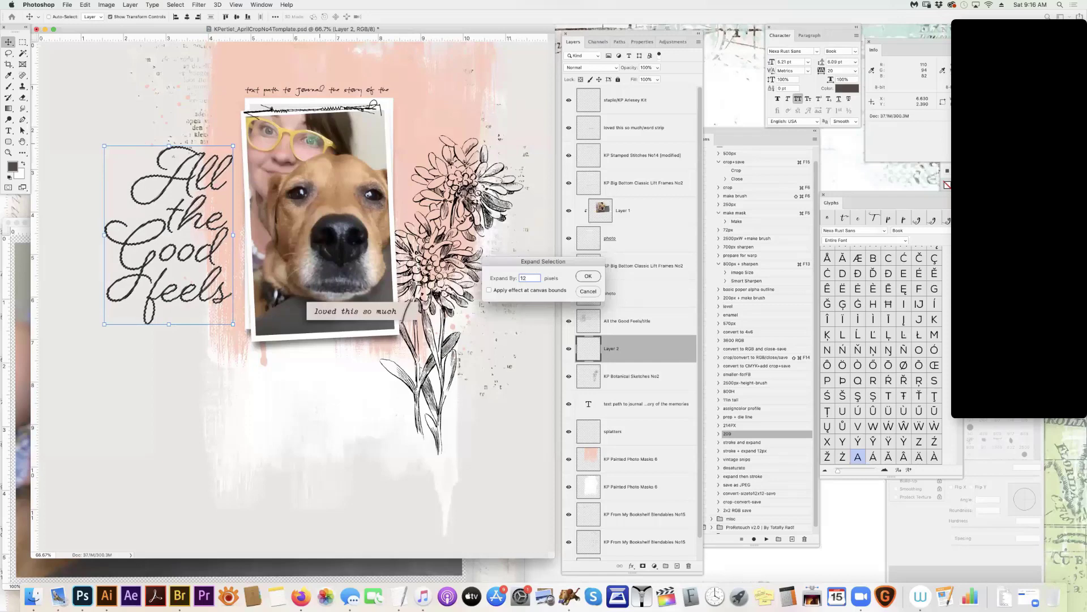
key(Return)
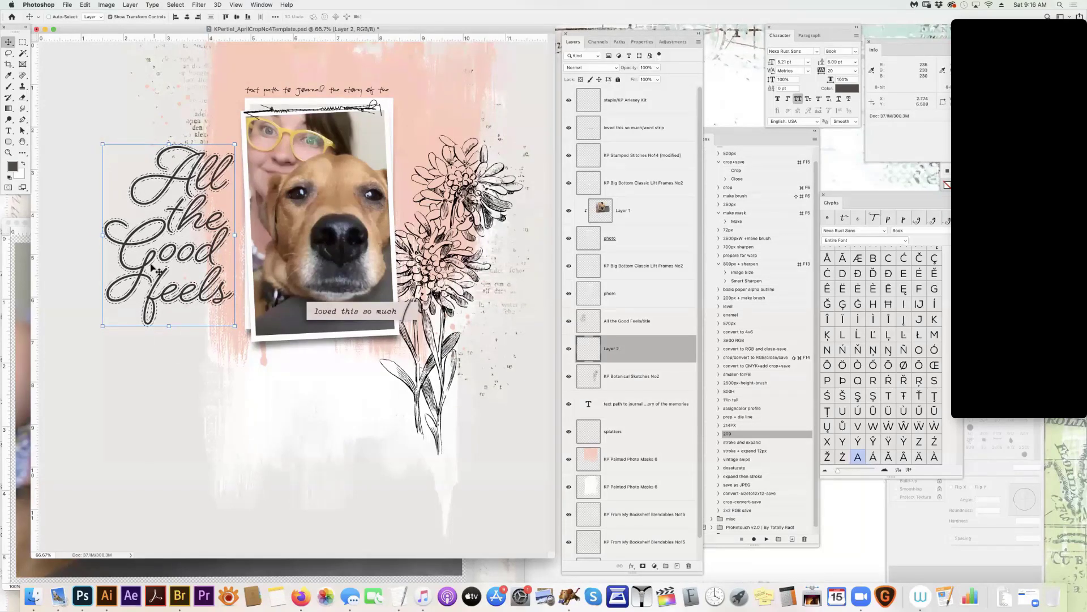
Smooth the expanded title selection with a sample radius of 6 pixels
drag(144, 287, 270, 299)
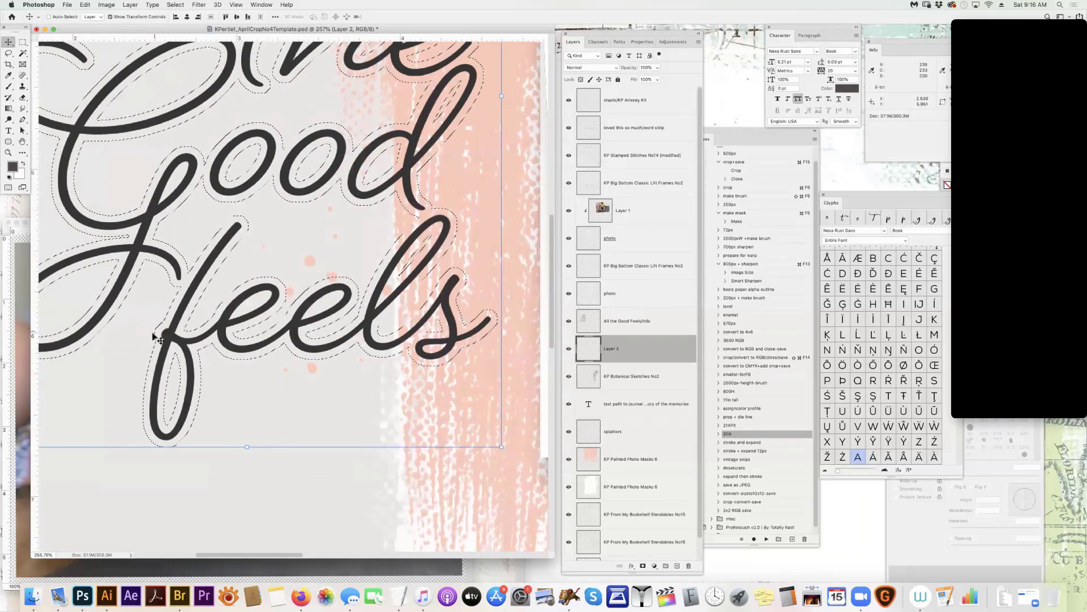
drag(359, 262, 271, 293)
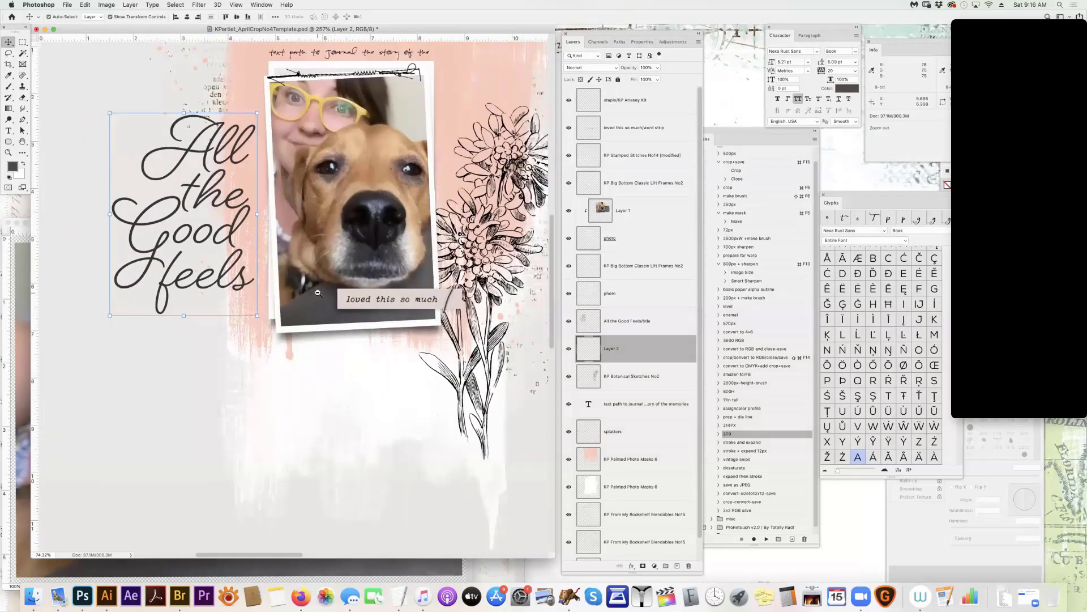
click(254, 4)
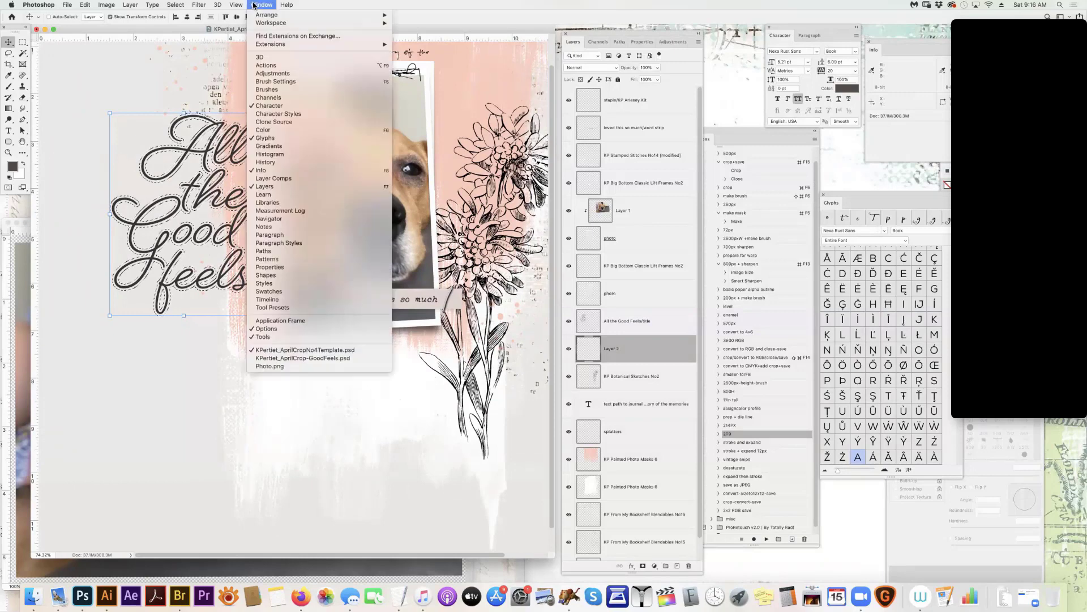
mouse_move(177, 5)
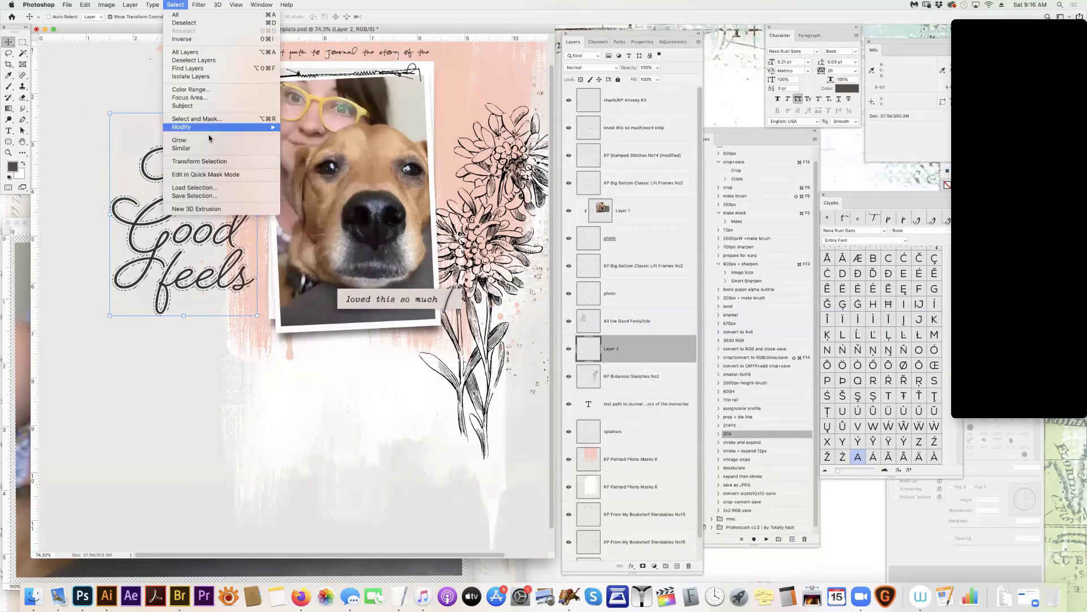
mouse_move(283, 134)
click(317, 140)
text(6)
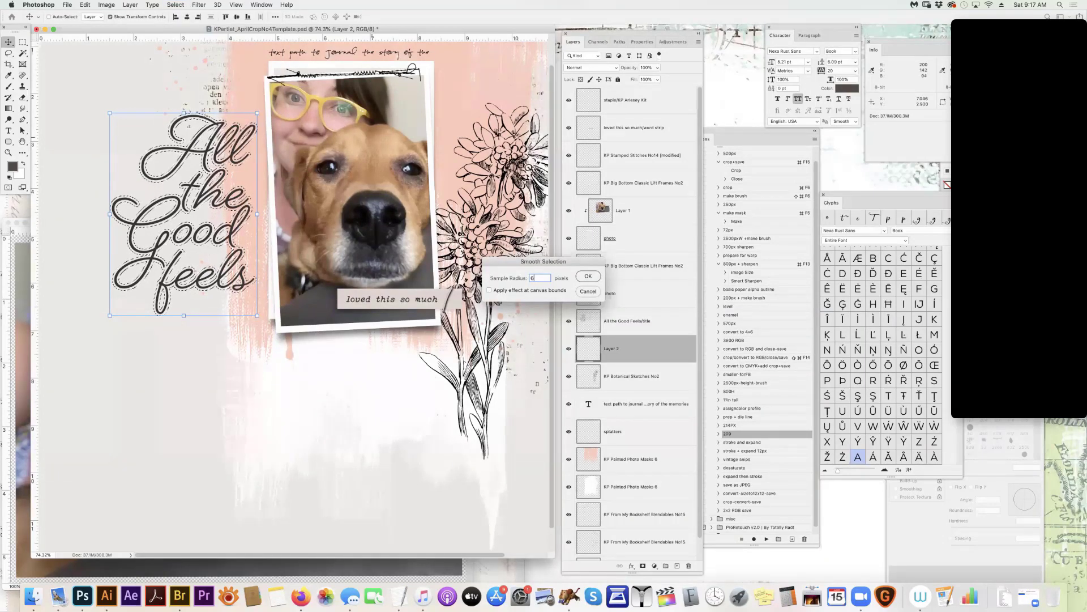
key(Return)
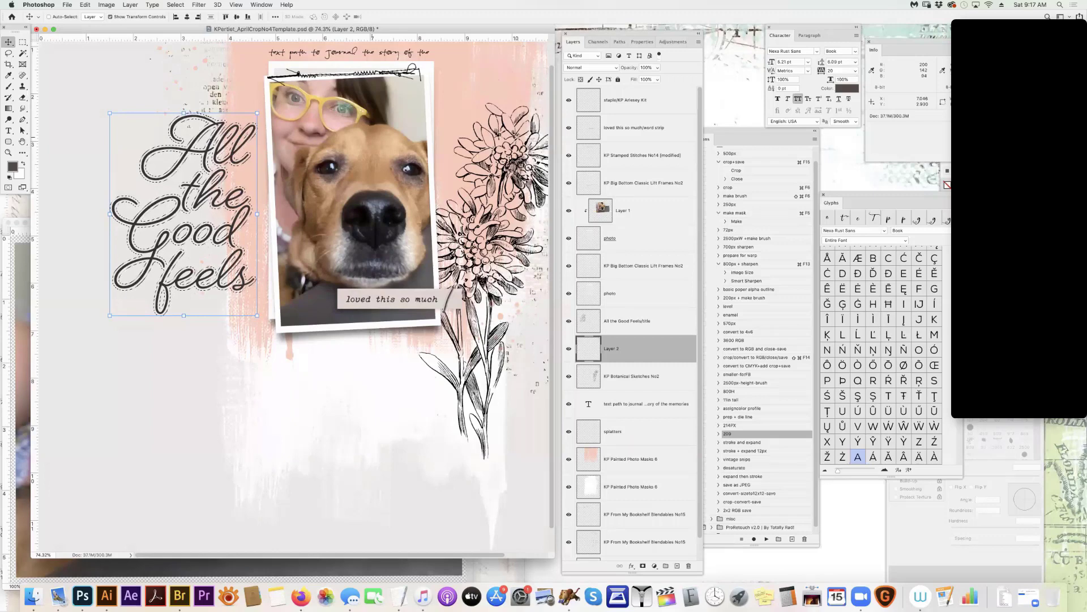
Try a dark foreground fill in the title selection, undo it, and fill the new layer's selection with white instead
key(alt+BackSpace)
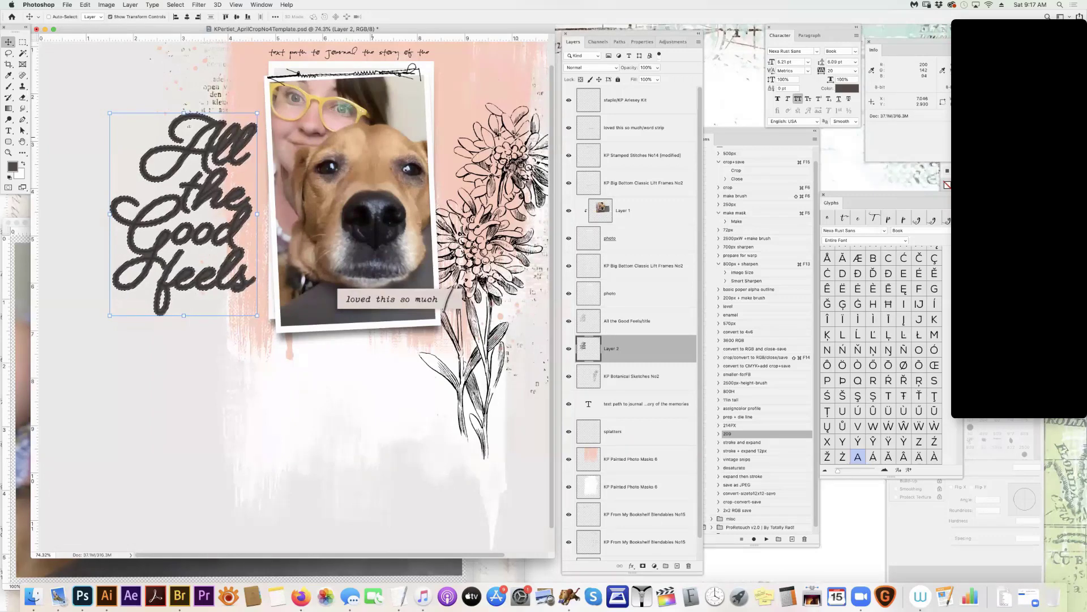
key(super+z)
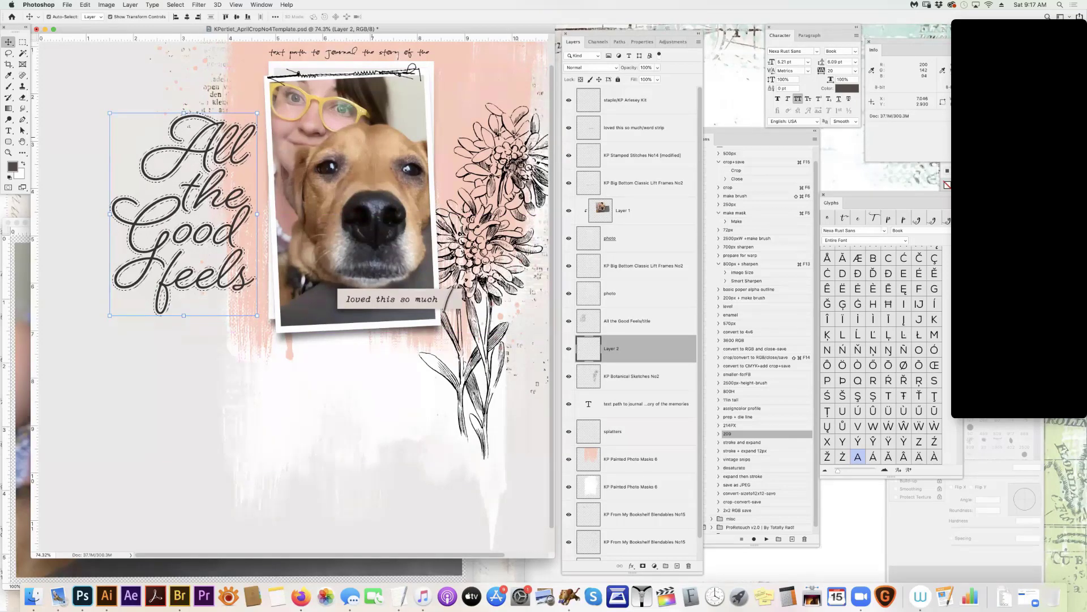
key(super)
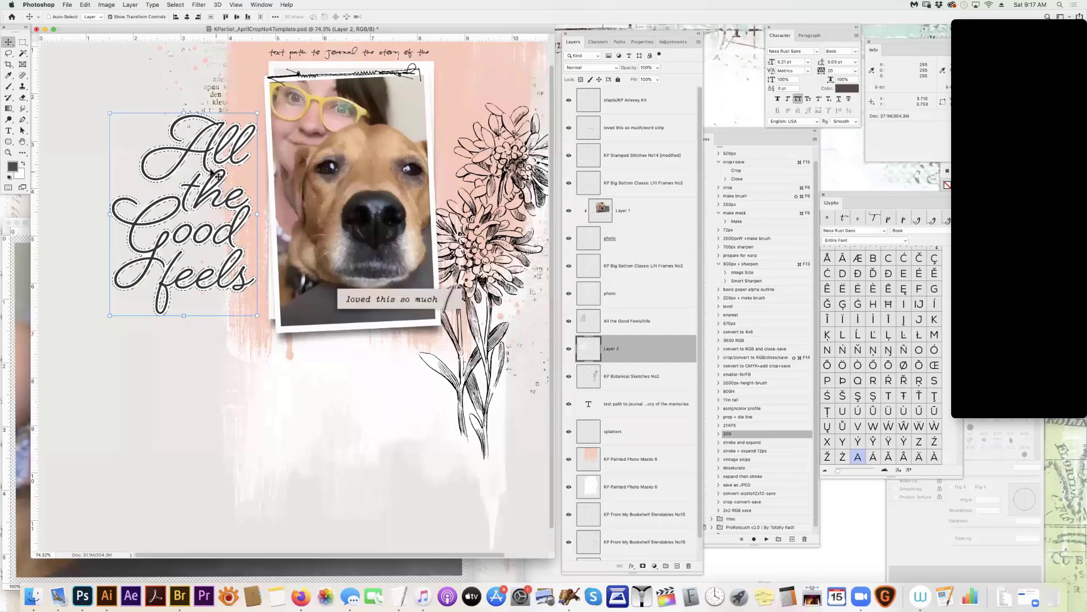
Add the gaps between "Good" and "feels" to the selection with the Lasso tool and fill them with white
key(super+space)
drag(215, 175, 205, 199)
scroll(187, 187, up, 5)
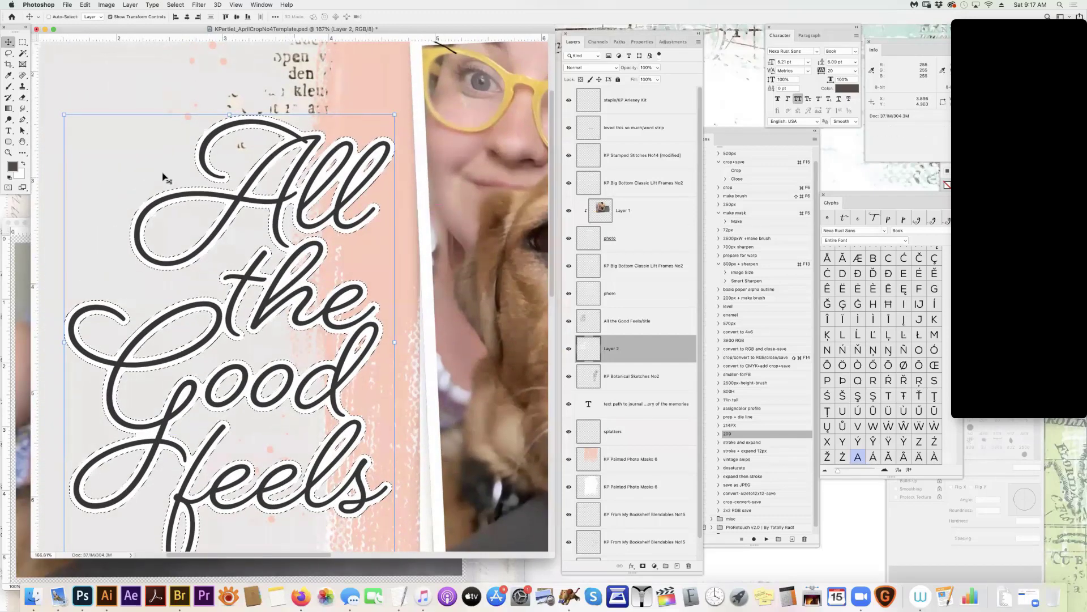
key(l)
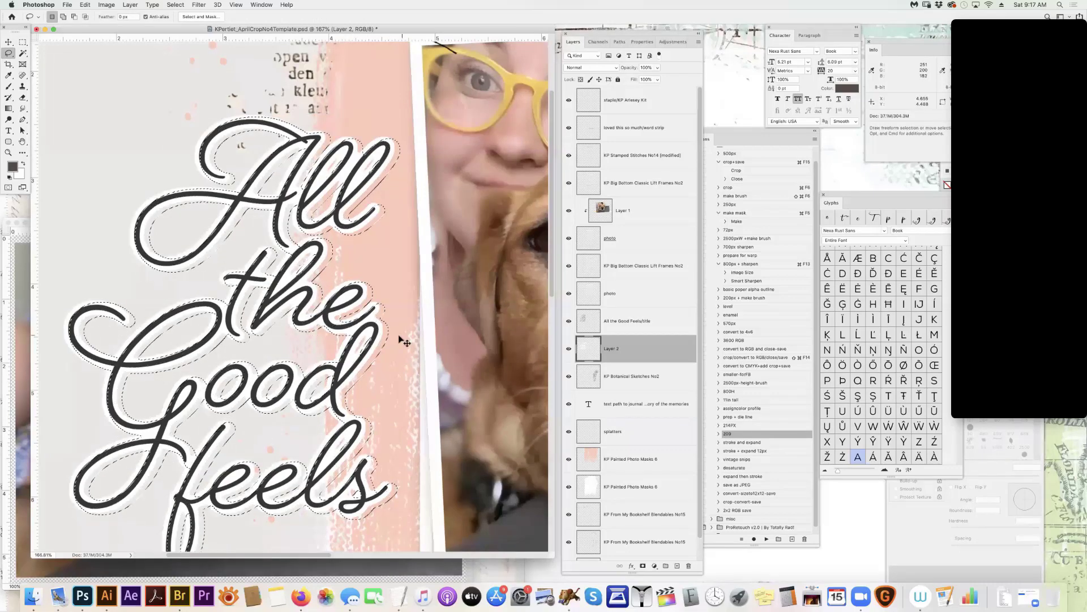
key(shift)
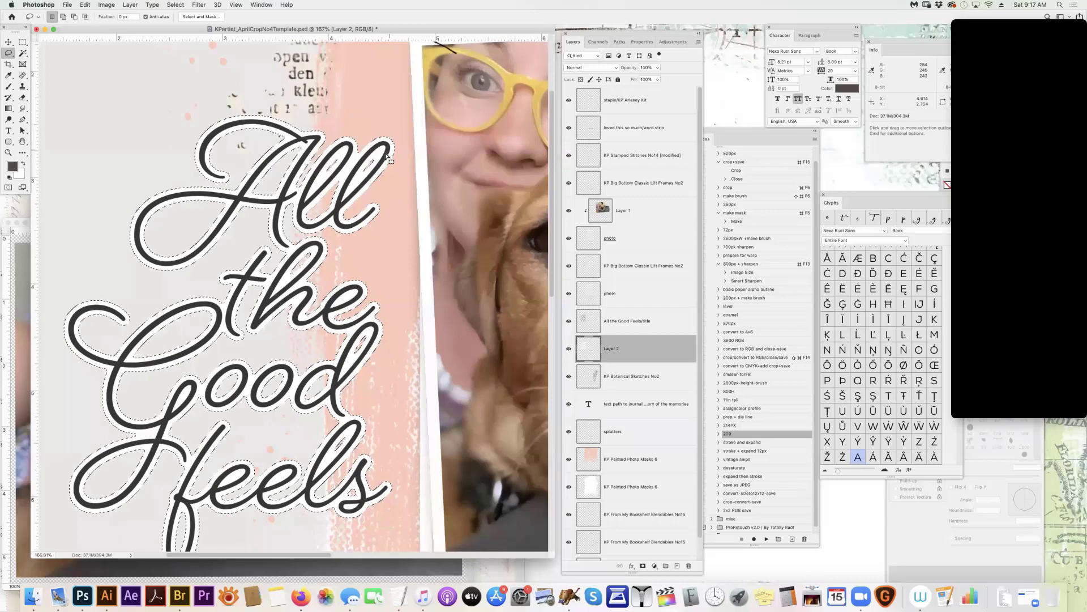
key(shift)
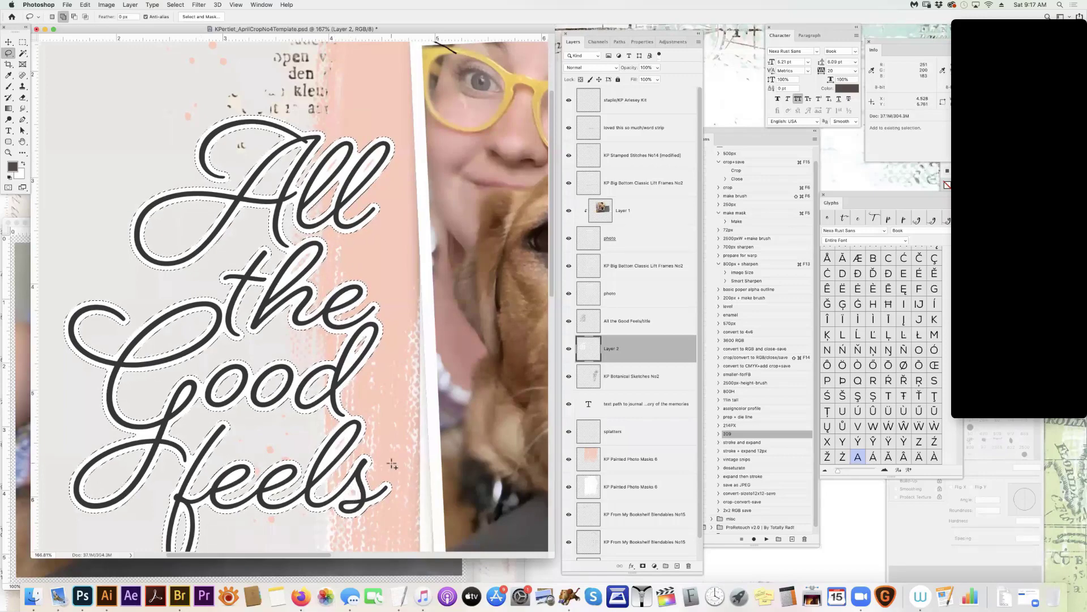
key(shift)
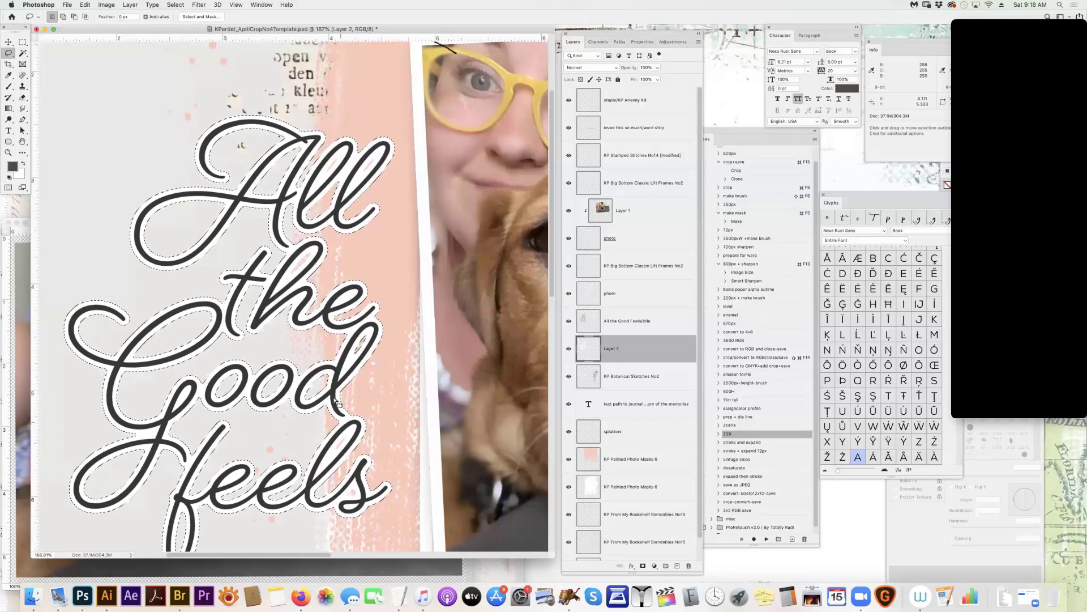
key(shift)
mouse_move(350, 420)
mouse_down()
mouse_move(318, 484)
mouse_move(282, 507)
mouse_move(188, 504)
mouse_move(195, 478)
mouse_move(169, 431)
mouse_move(203, 388)
mouse_move(238, 368)
mouse_move(339, 369)
mouse_move(337, 394)
mouse_move(368, 333)
mouse_move(370, 350)
mouse_move(332, 382)
mouse_up()
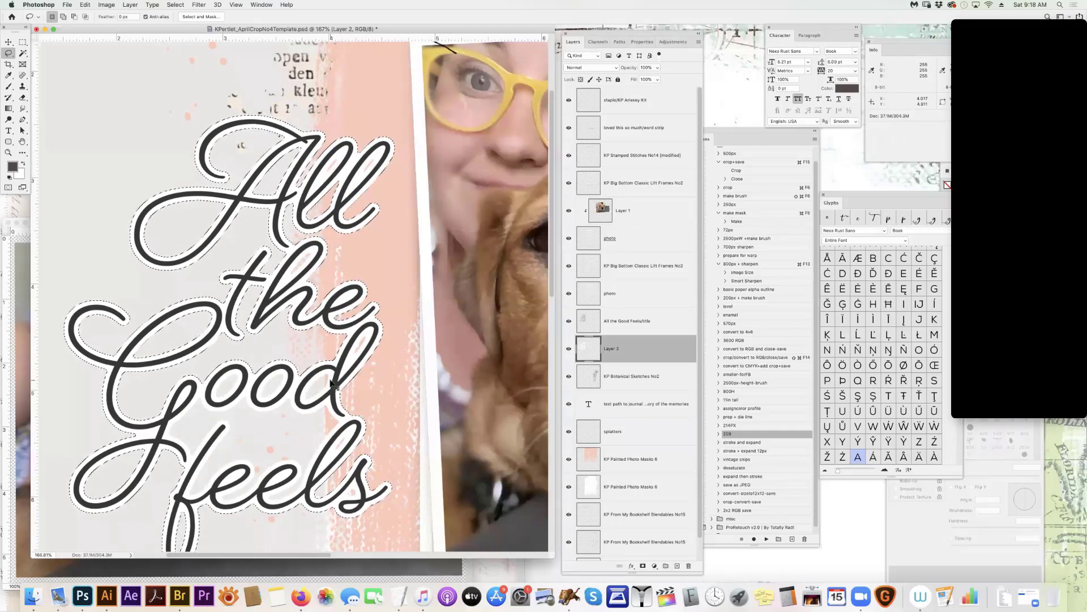
key(super+BackSpace)
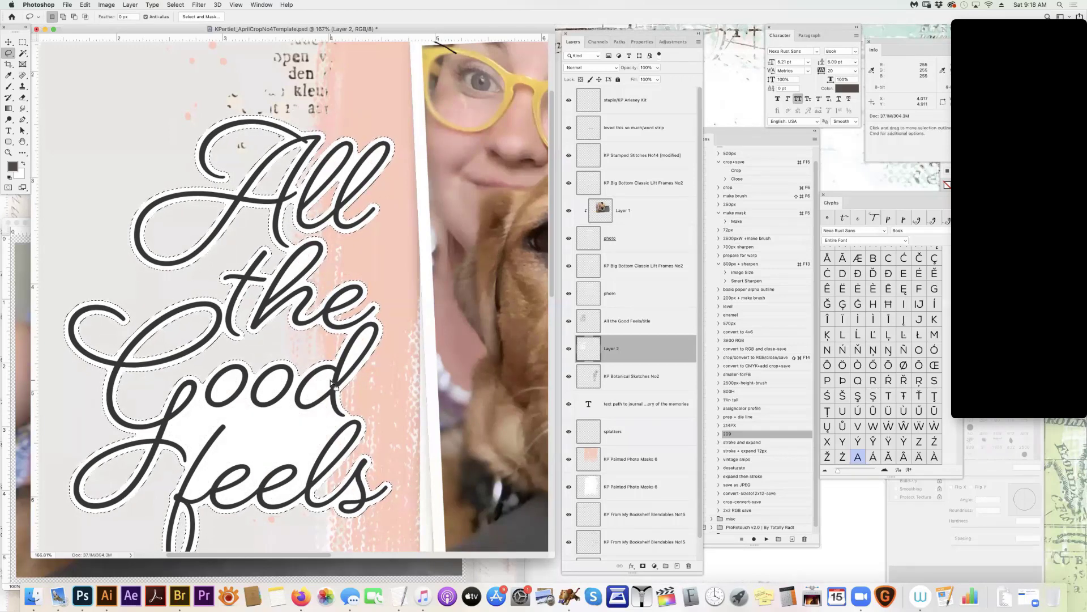
Apply a preset drop shadow style from the saved layer styles to the white title backing layer
key(super+1)
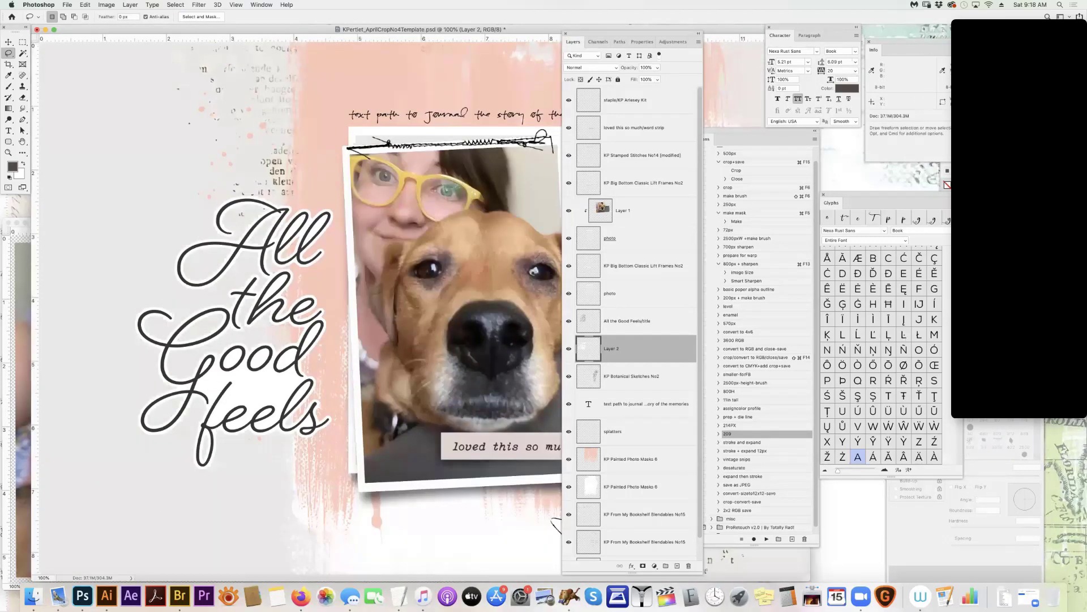
click(945, 170)
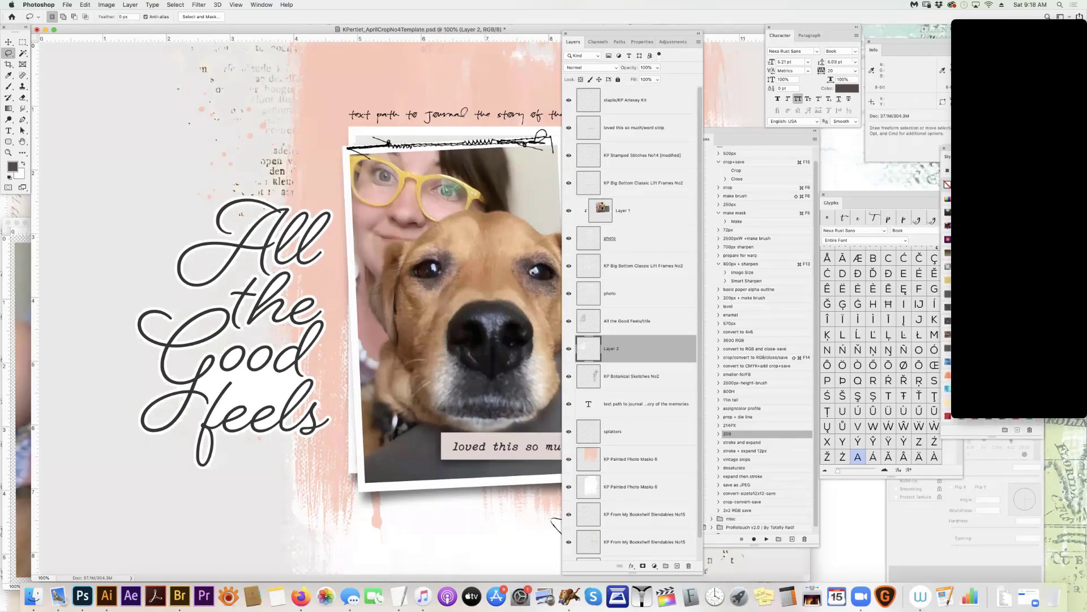
drag(943, 294, 854, 346)
click(876, 365)
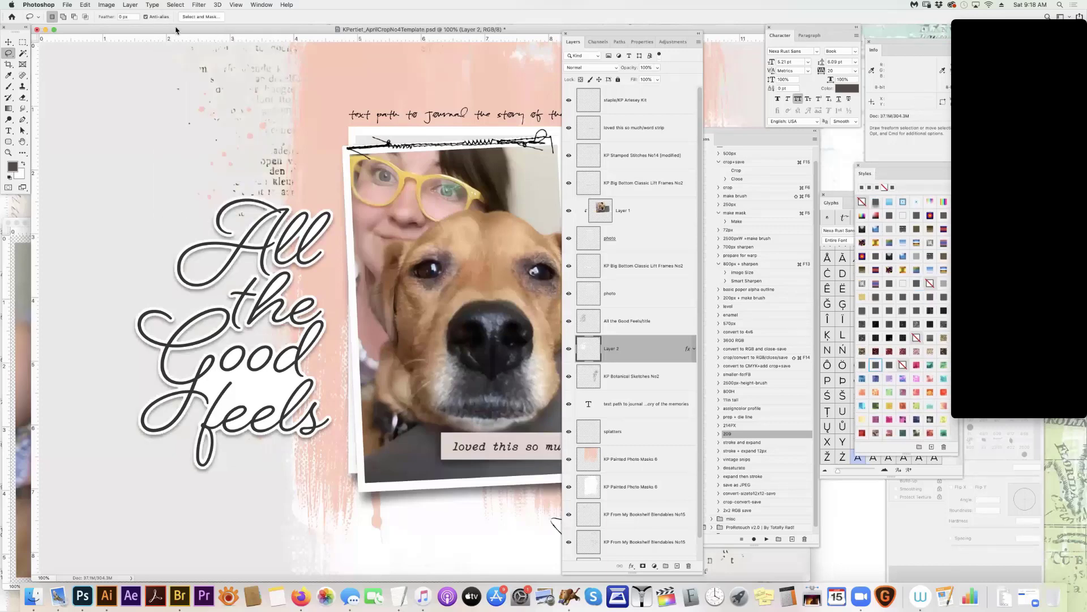
Examine the drop shadow settings of the white title backing layer and accept them
click(176, 5)
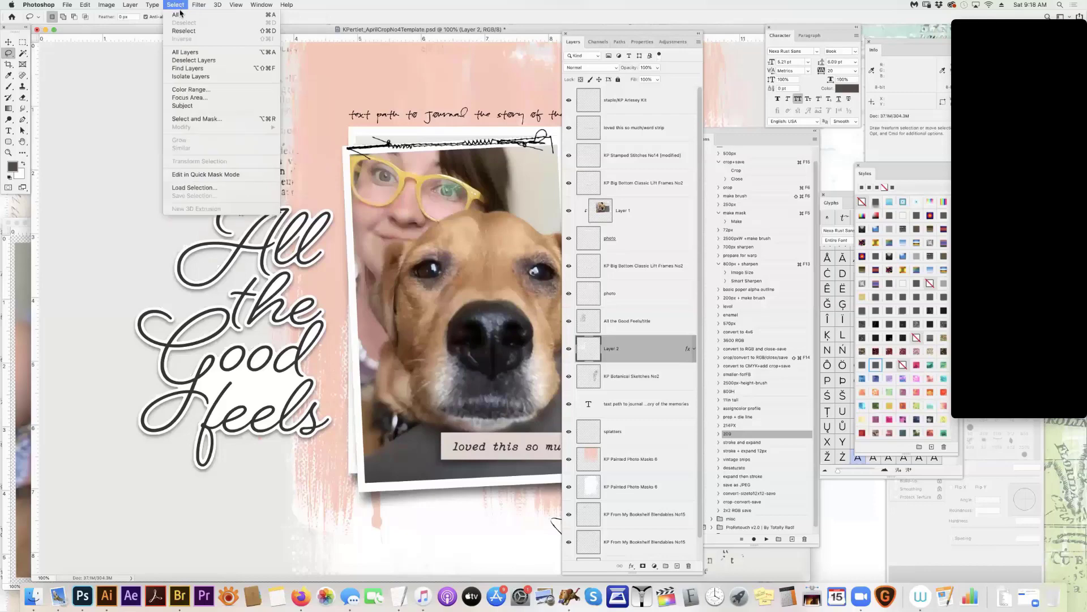
mouse_move(141, 8)
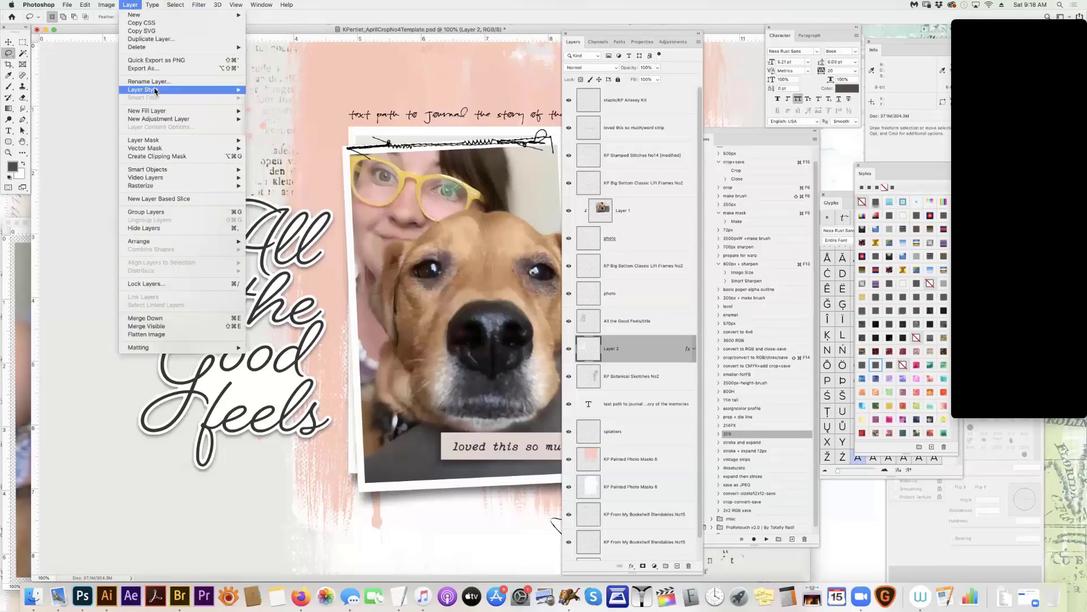
mouse_move(155, 90)
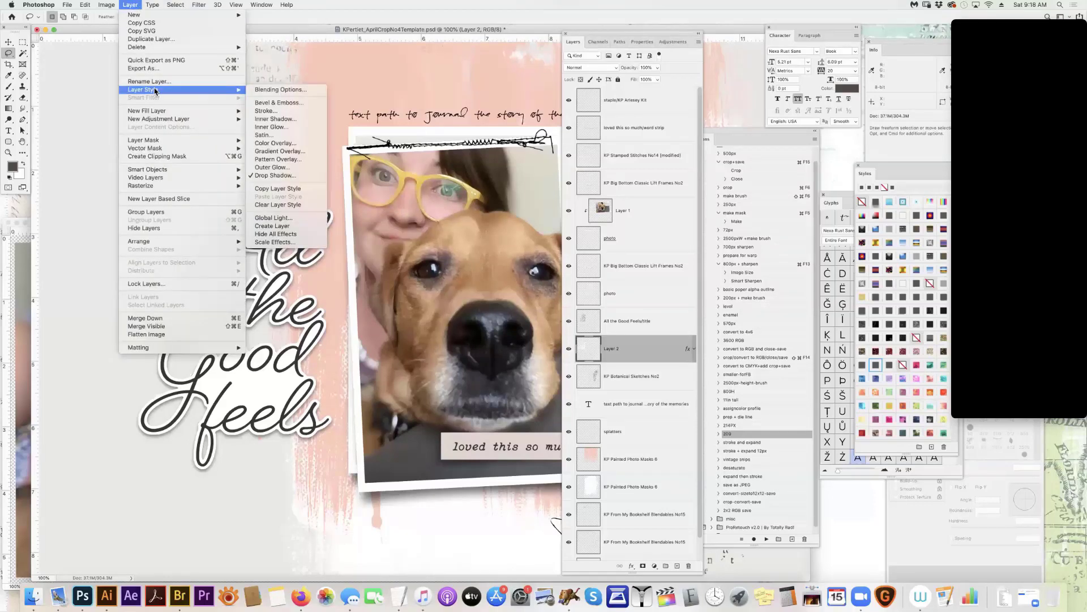
click(283, 186)
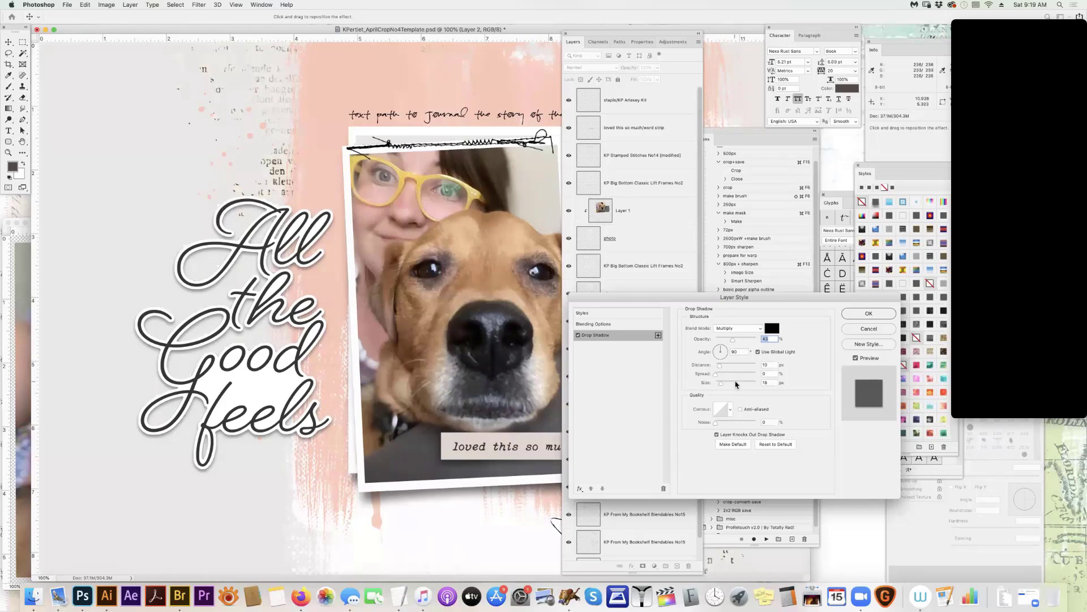
click(870, 315)
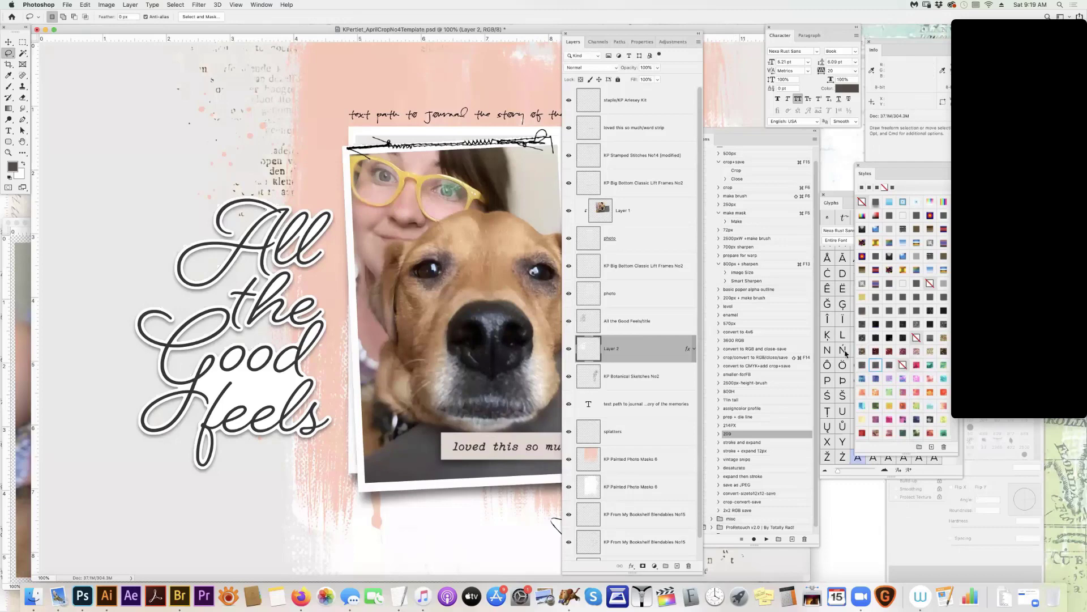
Select the title layer together with its white backing and place both directly above the uppermost photo frame layer
key(super+minus)
key(v)
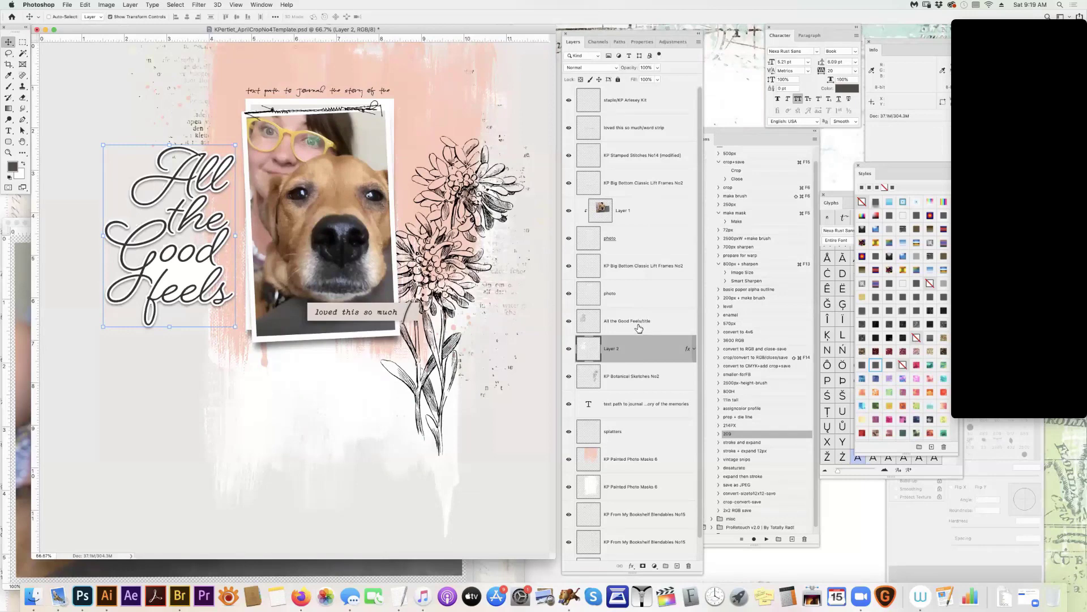
shift+click(645, 328)
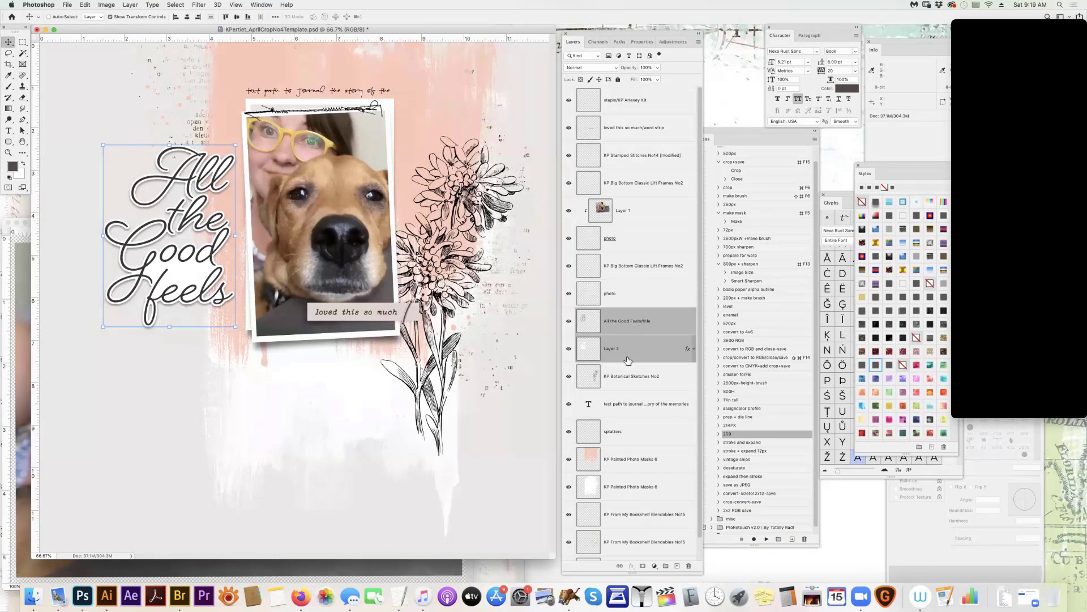
drag(588, 326, 630, 172)
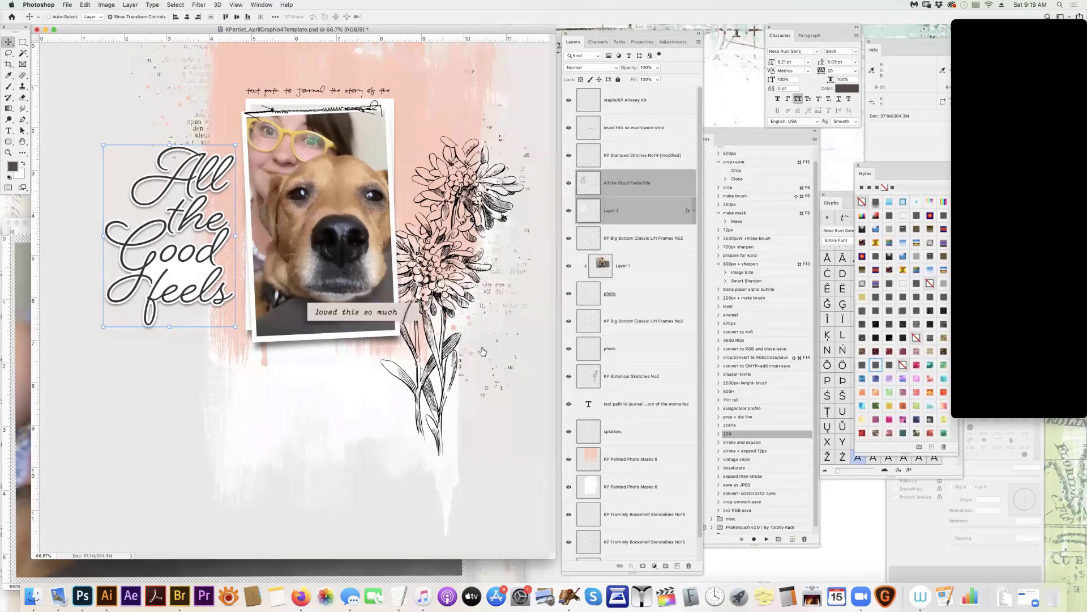
Move the title and its backing so the word ends overlap the left edge of the framed photo
drag(199, 302, 248, 352)
drag(252, 312, 254, 318)
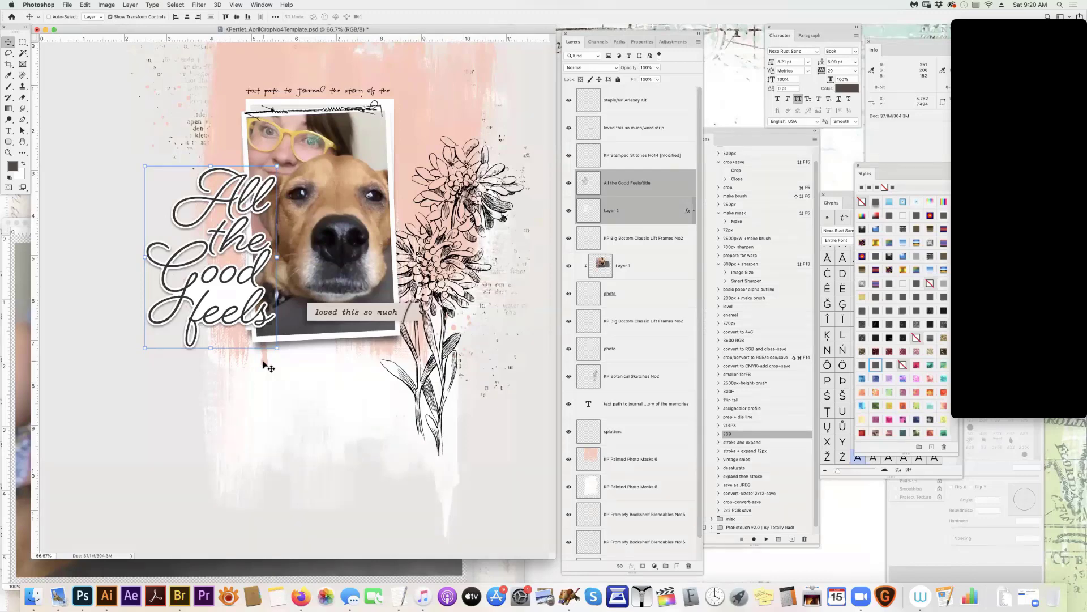
drag(245, 315, 241, 316)
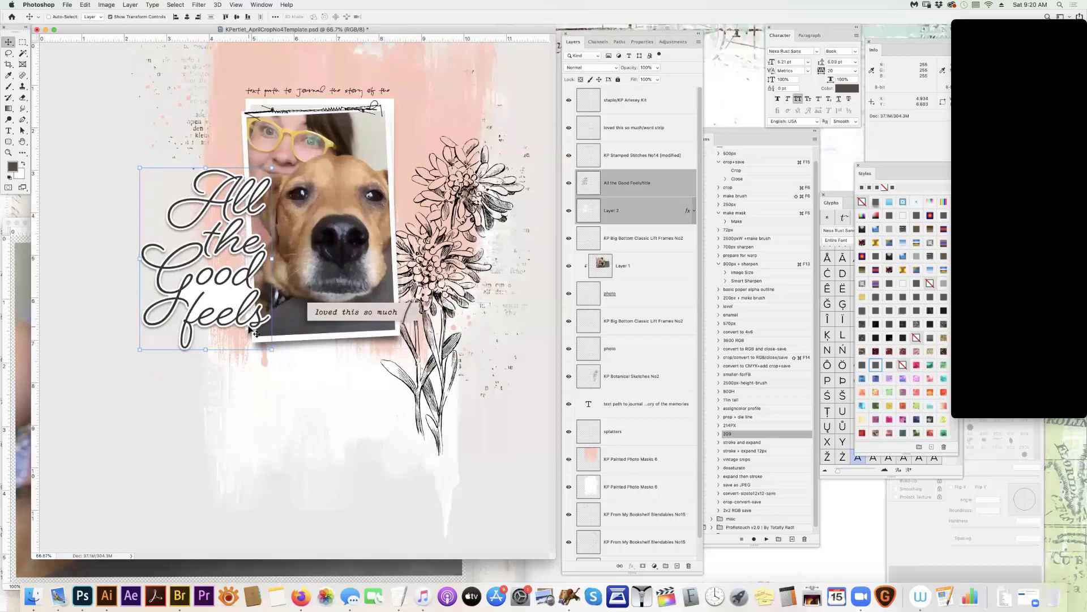
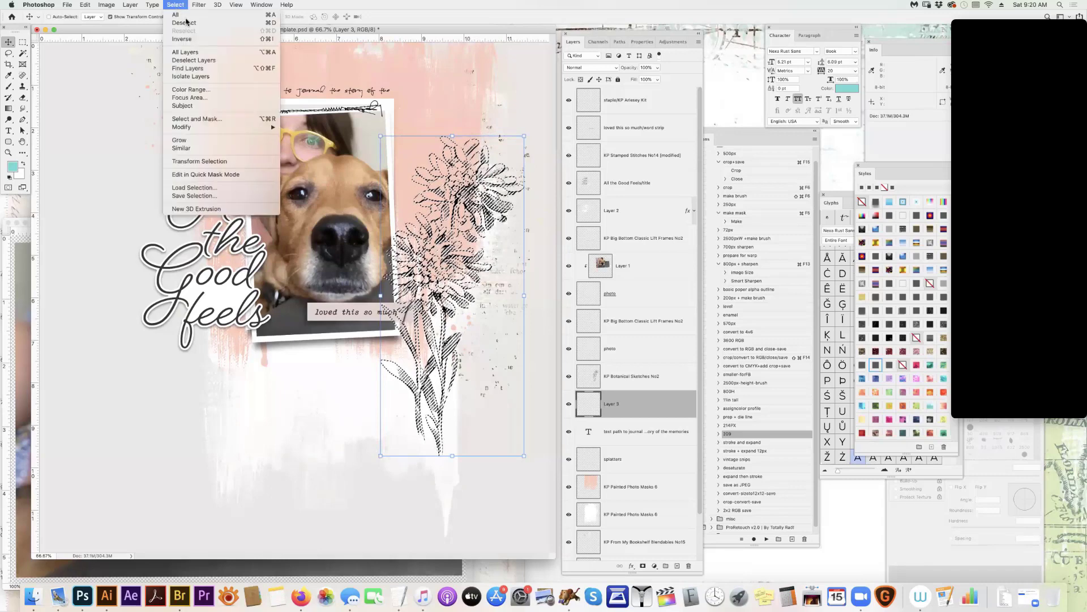
Expand the flower selection by 12 pixels, fill it with the teal foreground color on Layer 3 and deselect
mouse_move(231, 128)
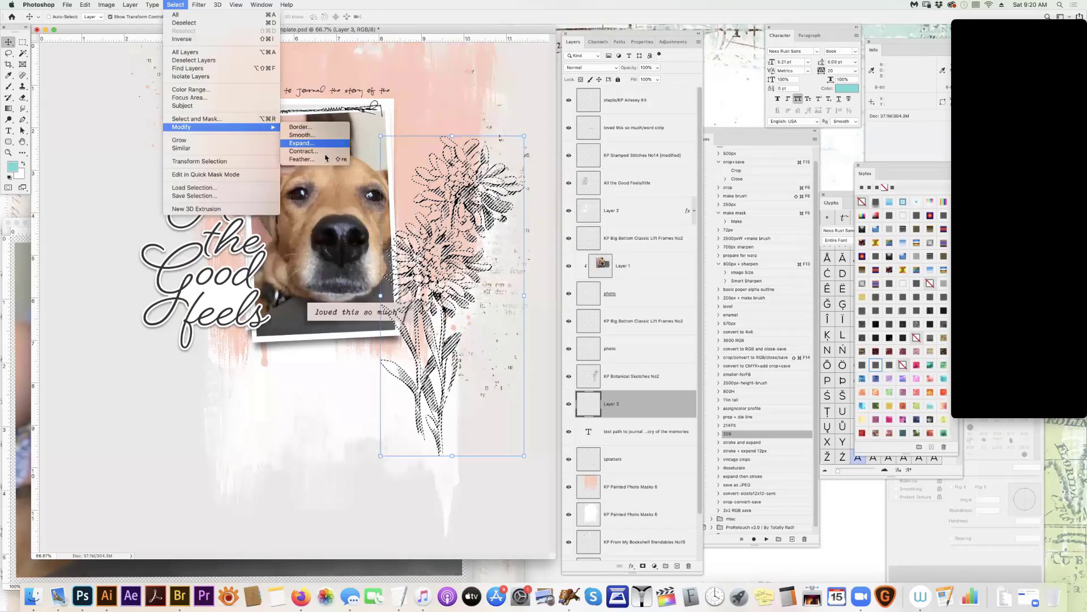
click(325, 144)
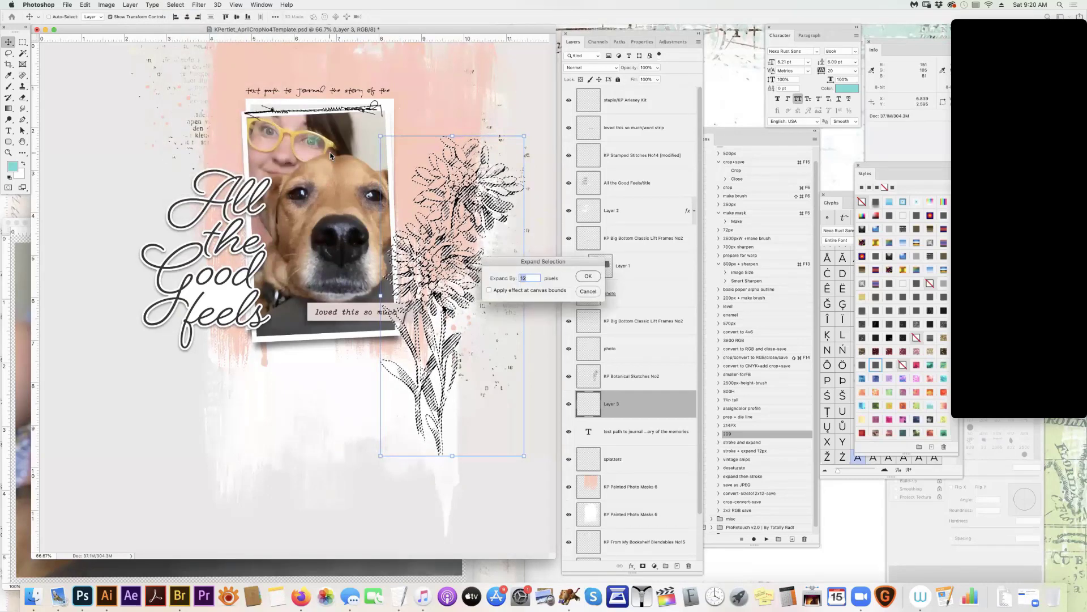
key(Return)
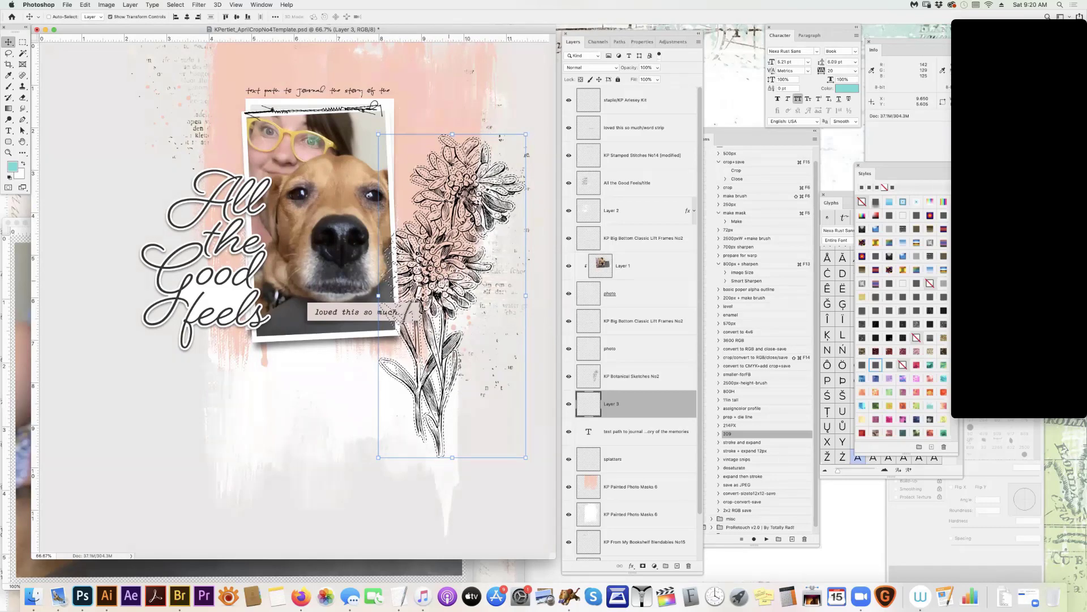
key(alt+BackSpace)
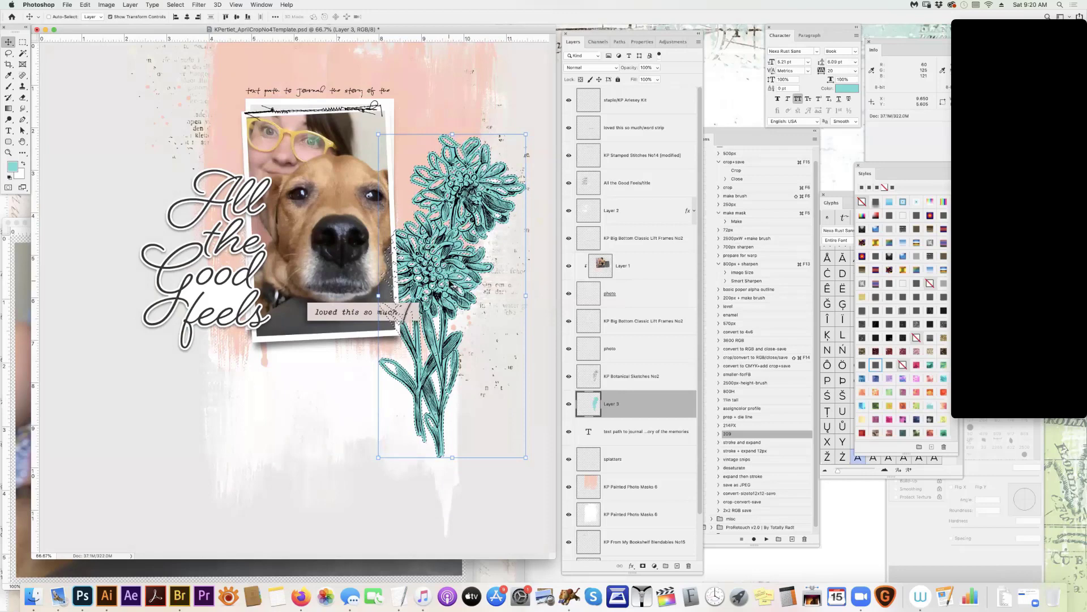
key(super)
key(super+d)
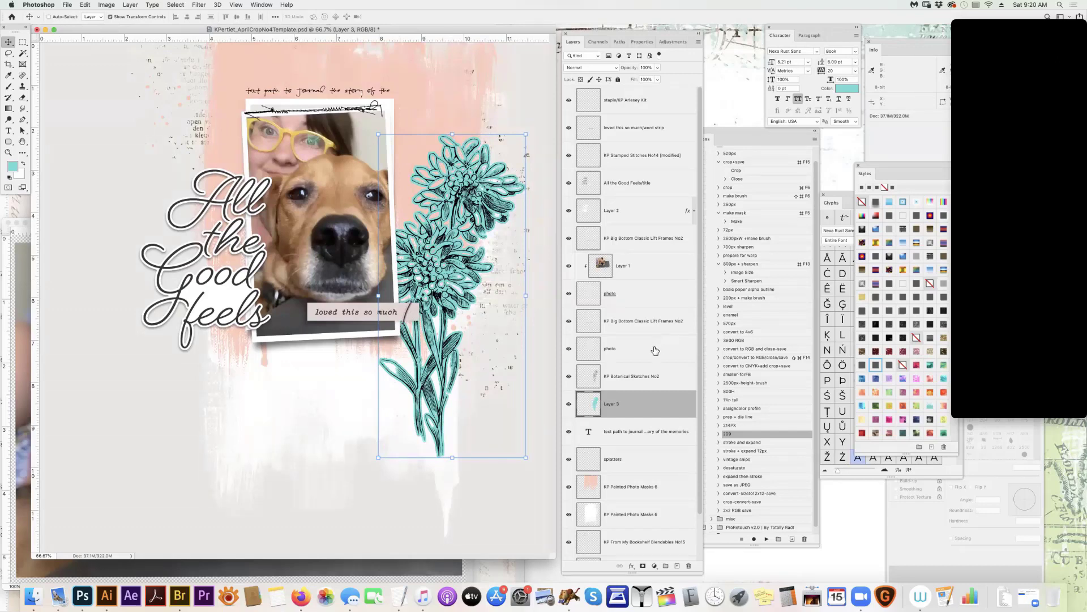
Select the empty area around the teal flower shape with the Magic Wand and invert the selection to the flower
click(22, 53)
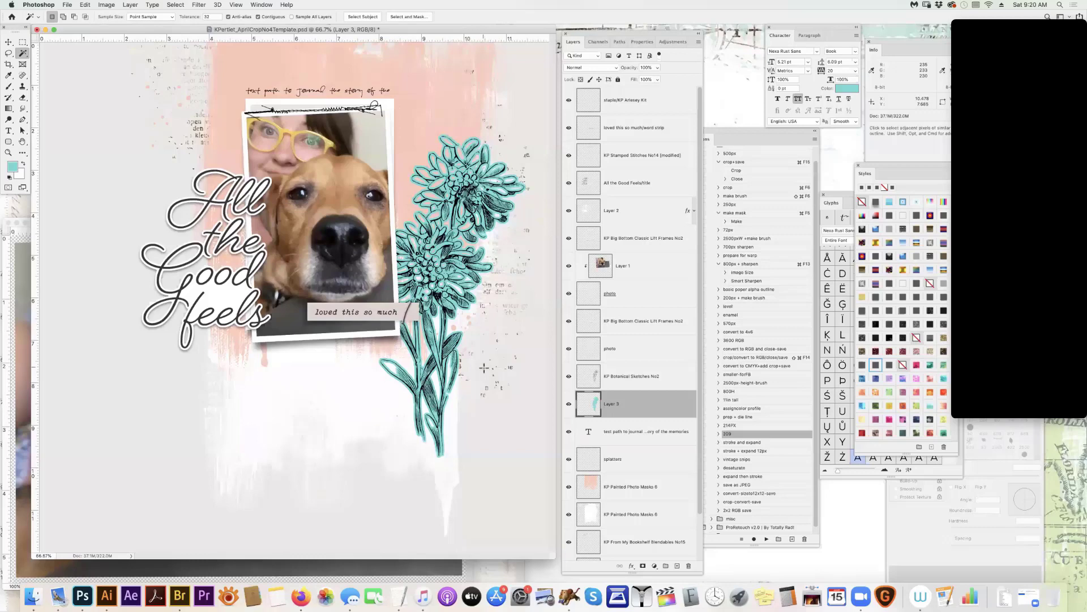
click(502, 375)
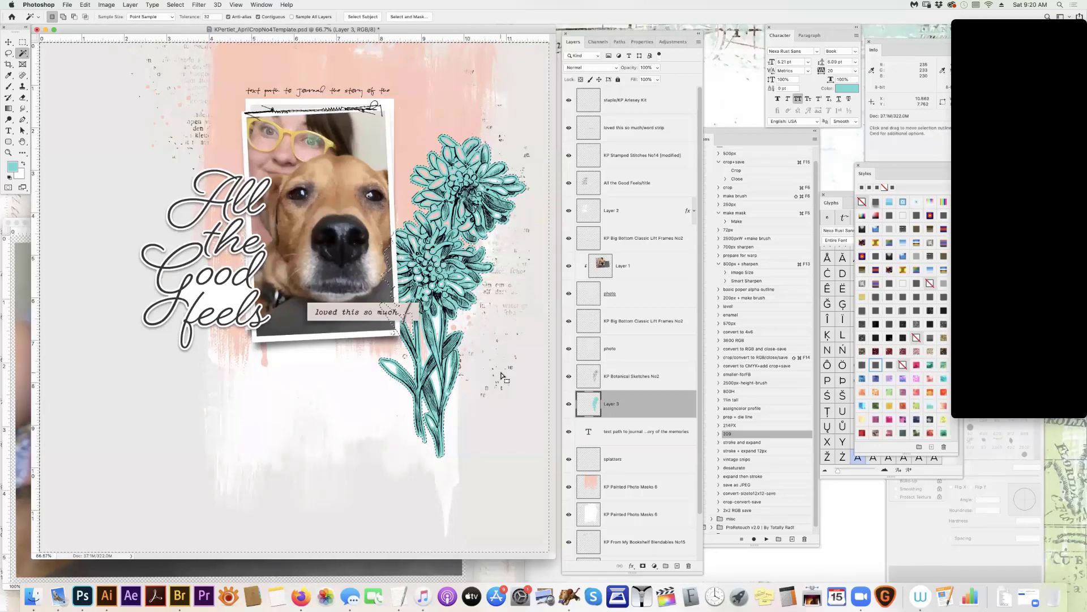
key(shift)
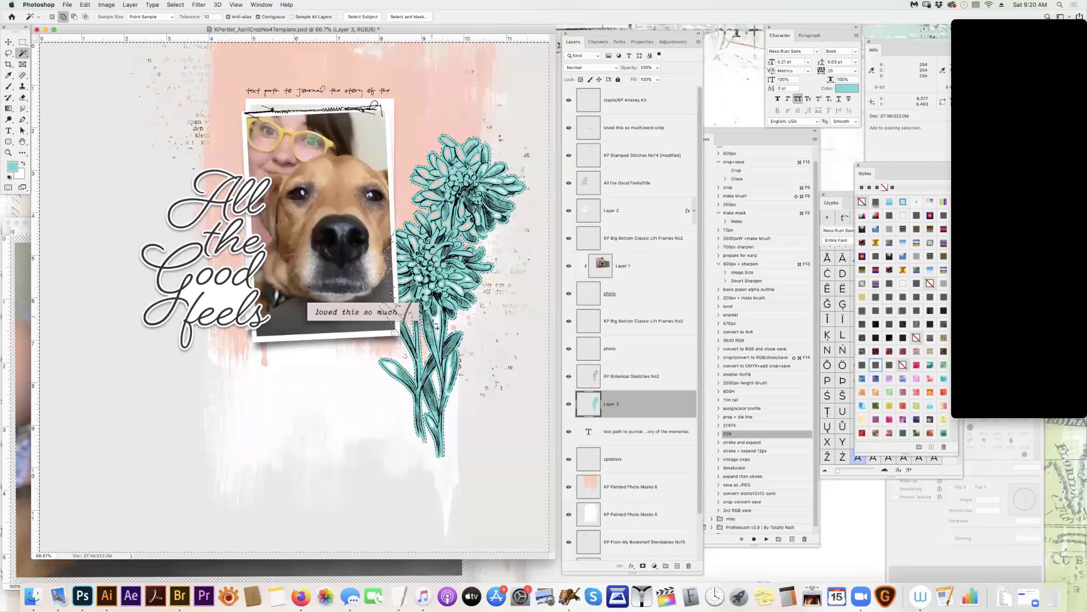
click(8, 52)
key(shift)
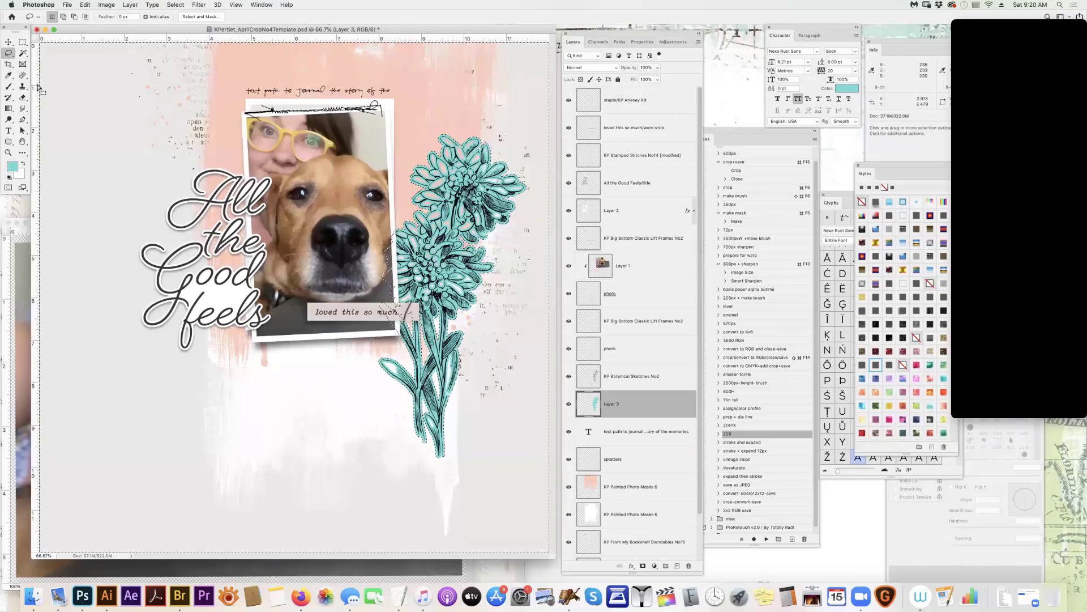
click(23, 52)
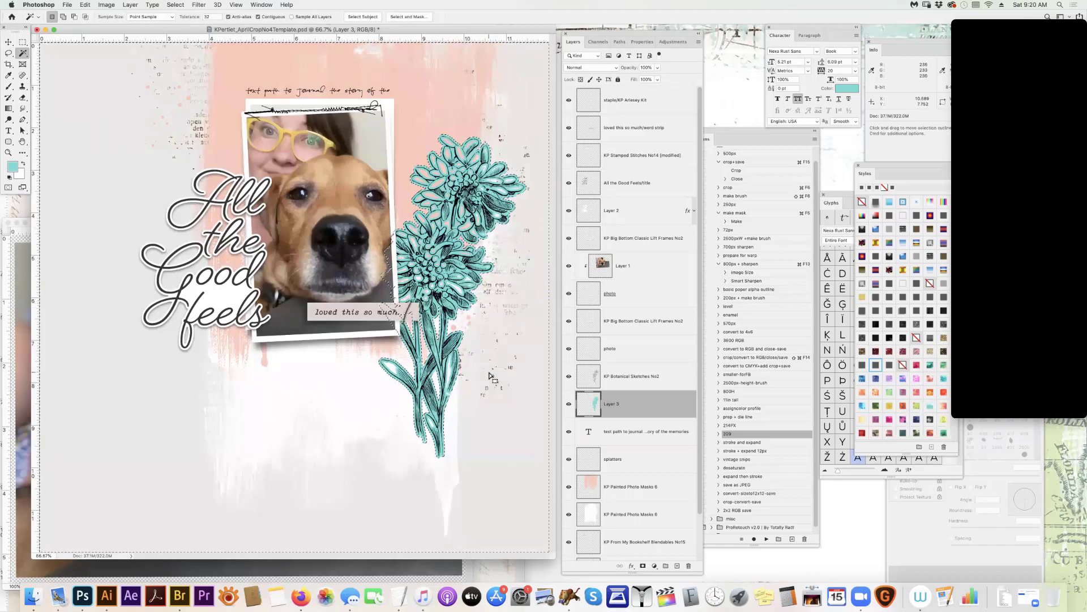
key(shift)
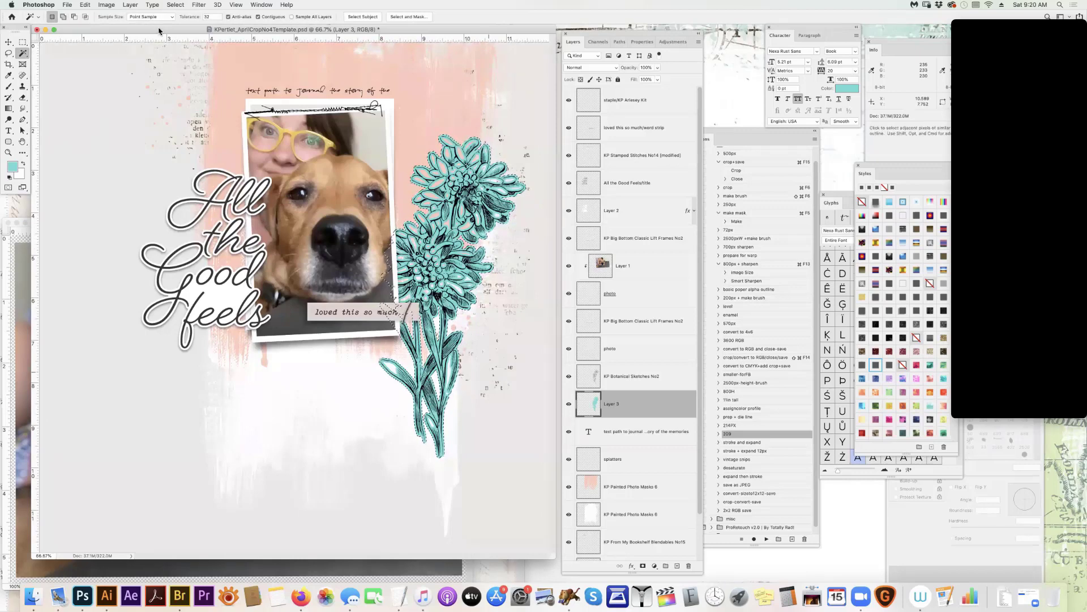
click(176, 5)
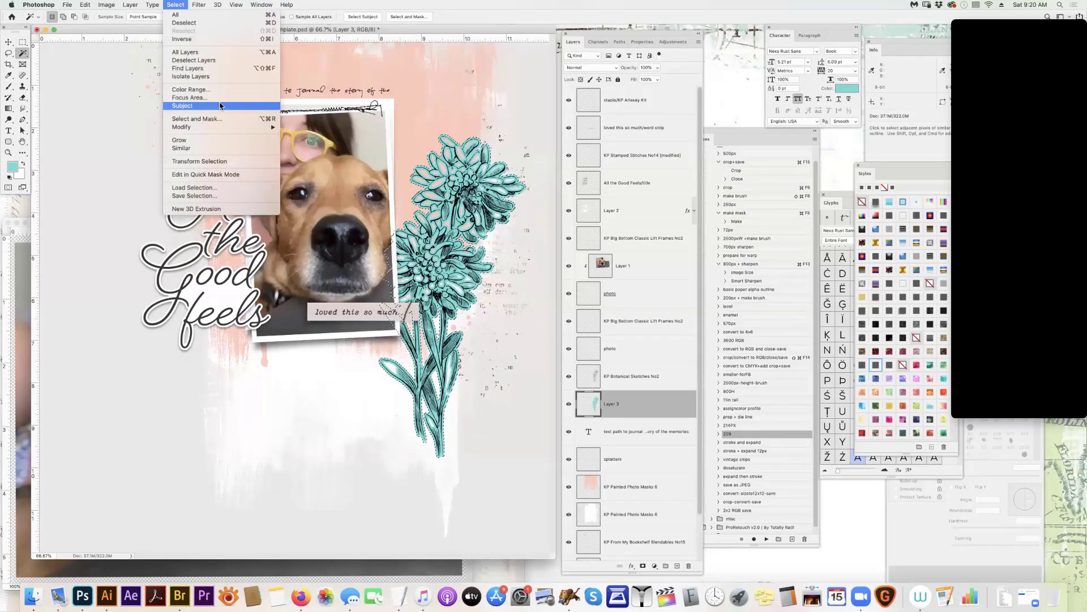
click(227, 39)
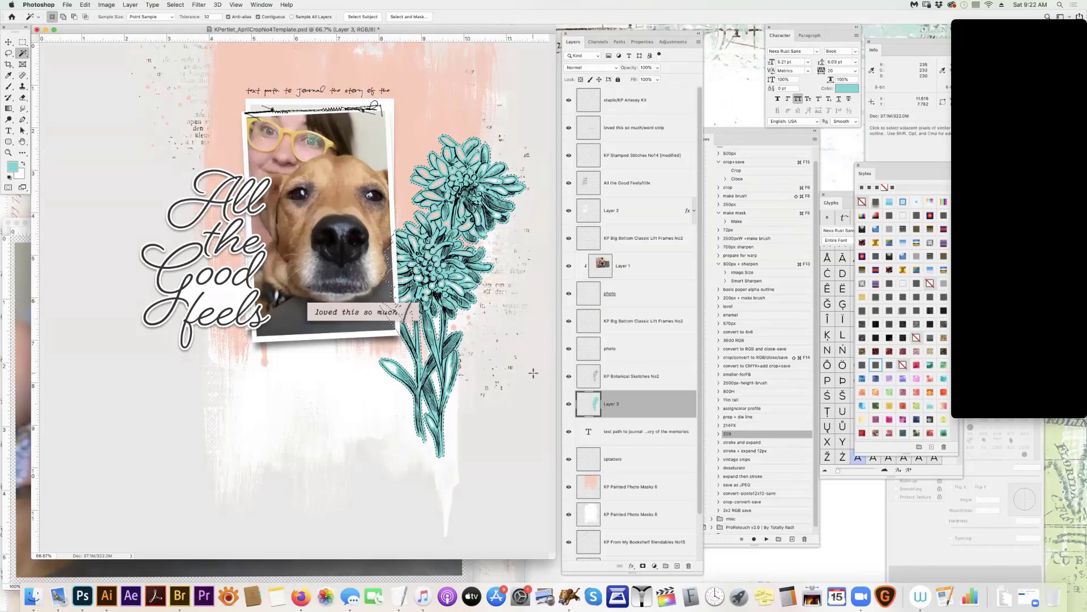
Add a new layer above the teal flower fill, fill the flower selection with white and hide the teal layer
click(677, 568)
click(568, 432)
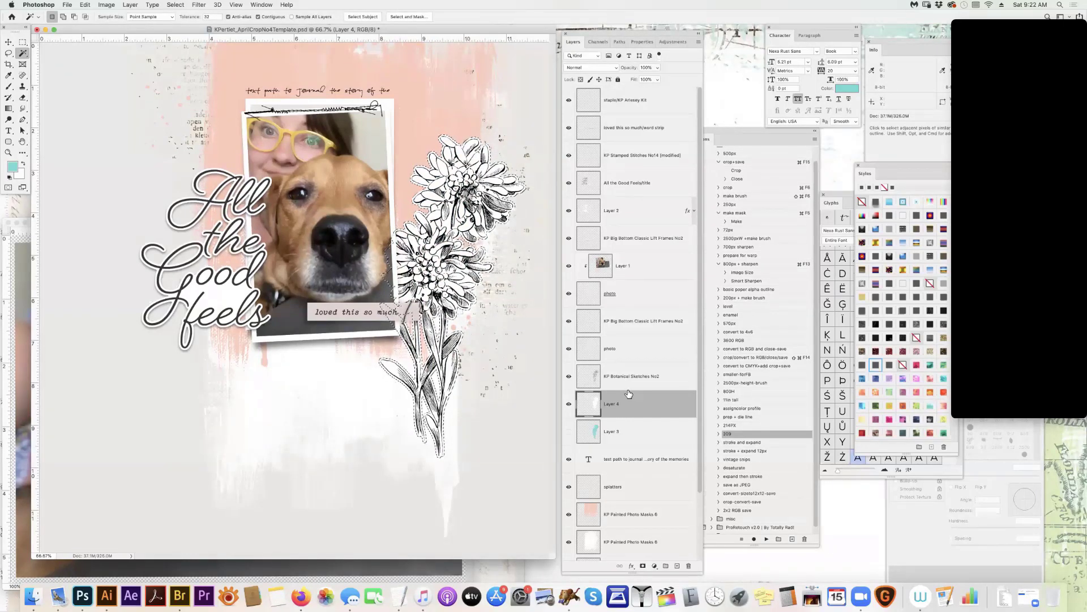
Try a preset shadow style on the white flower backing, then undo the style, the deselection and the white fill
click(892, 364)
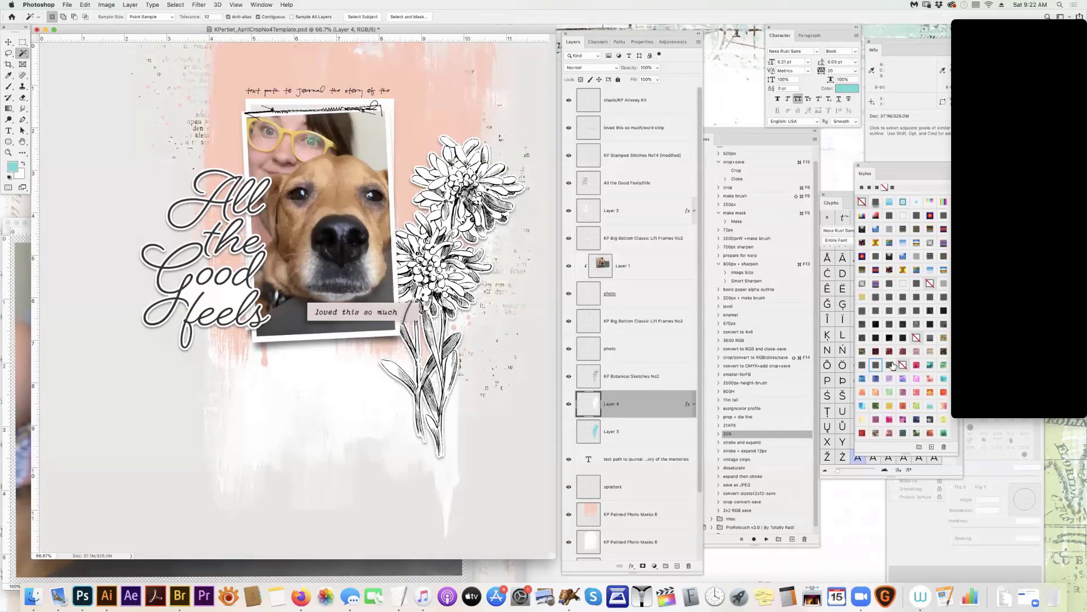
key(super+z)
key(super+z)
key(super+z)
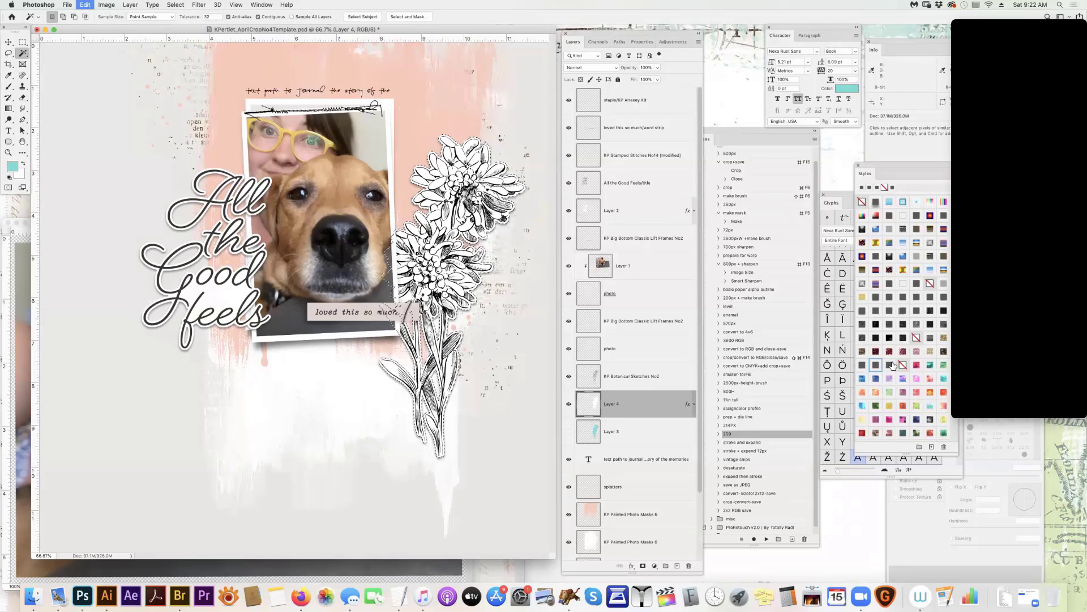
Smooth the flower selection with a sample radius of 6 pixels and fill it with white on Layer 4
click(176, 5)
mouse_move(226, 130)
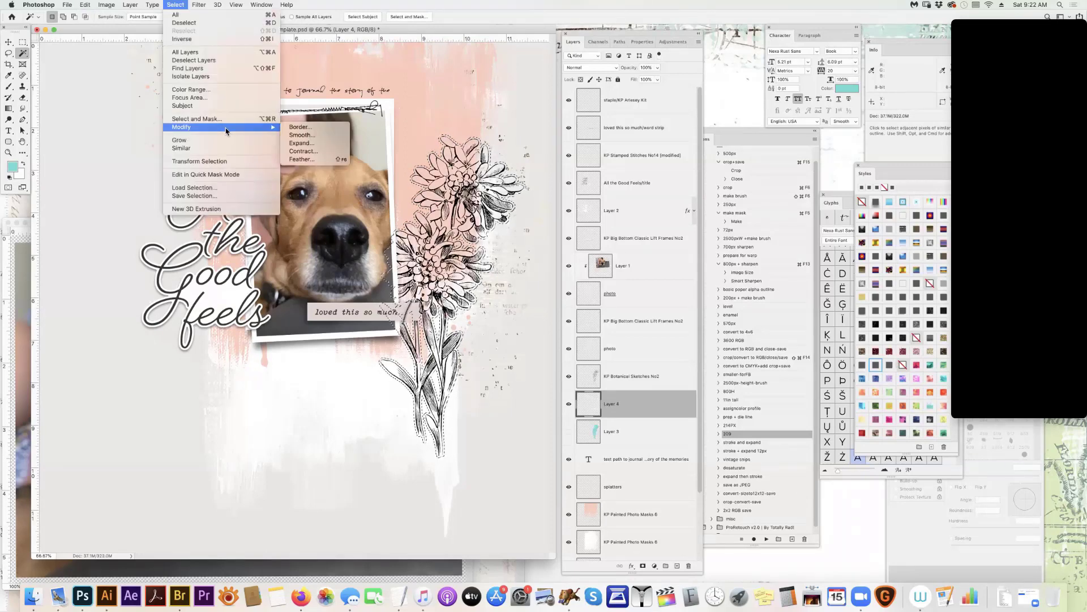
click(327, 135)
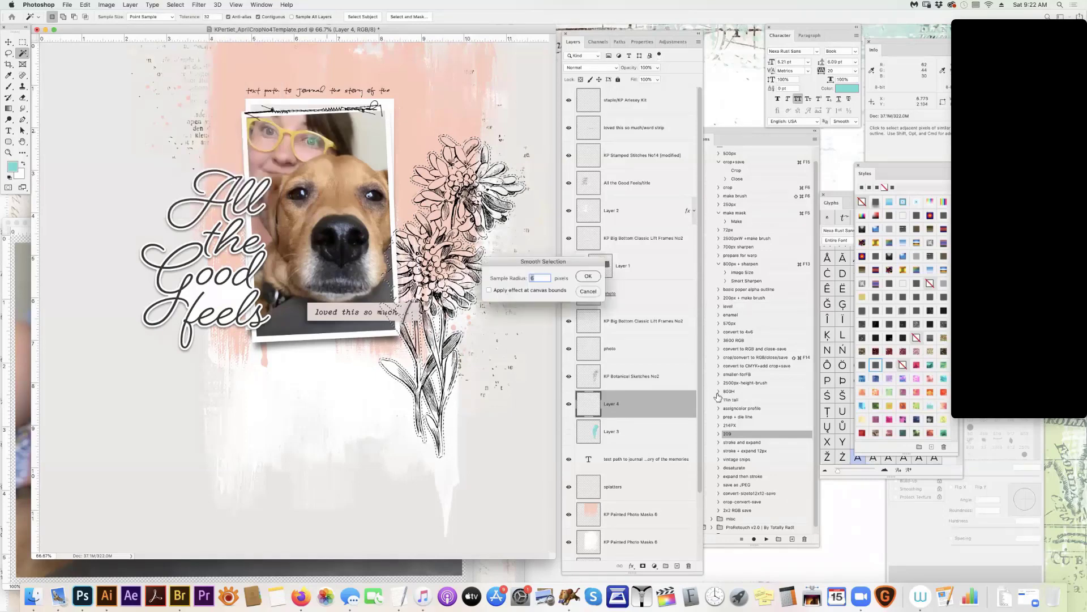
click(592, 277)
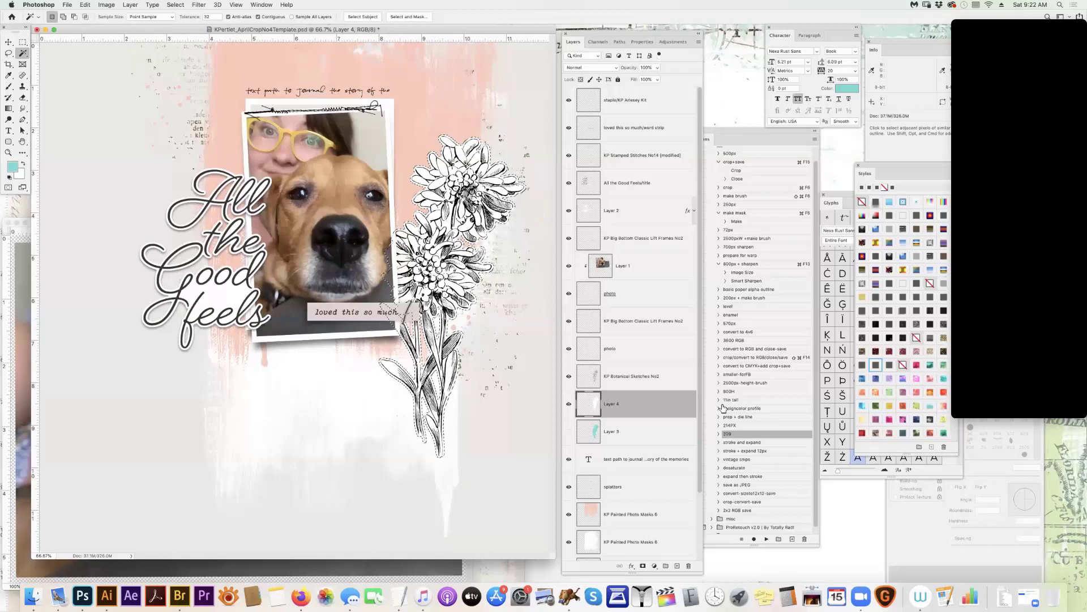
Apply a preset drop shadow style to the white flower backing on Layer 4
click(9, 53)
key(shift)
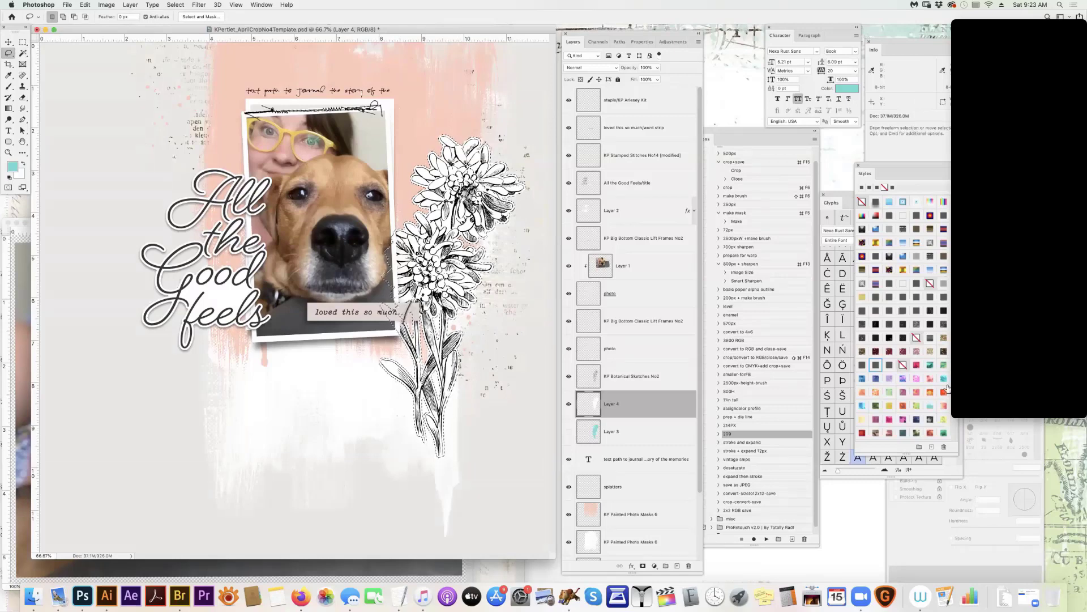
click(879, 394)
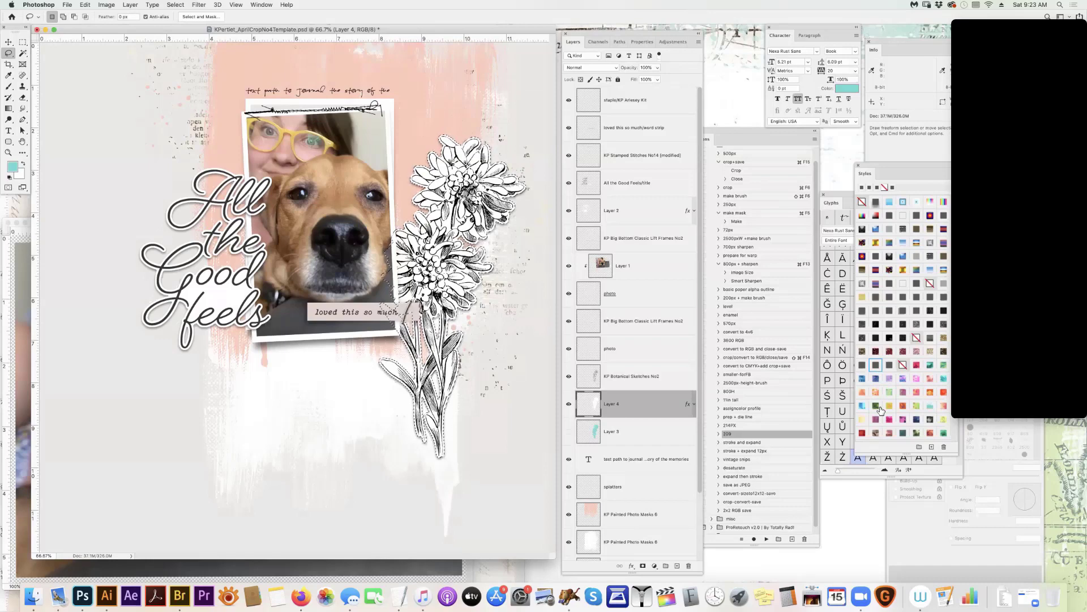
Move the flower sketch and its white backing layer above the photo frame layers, and reposition the flowers so they overlap the photo's edge
click(878, 407)
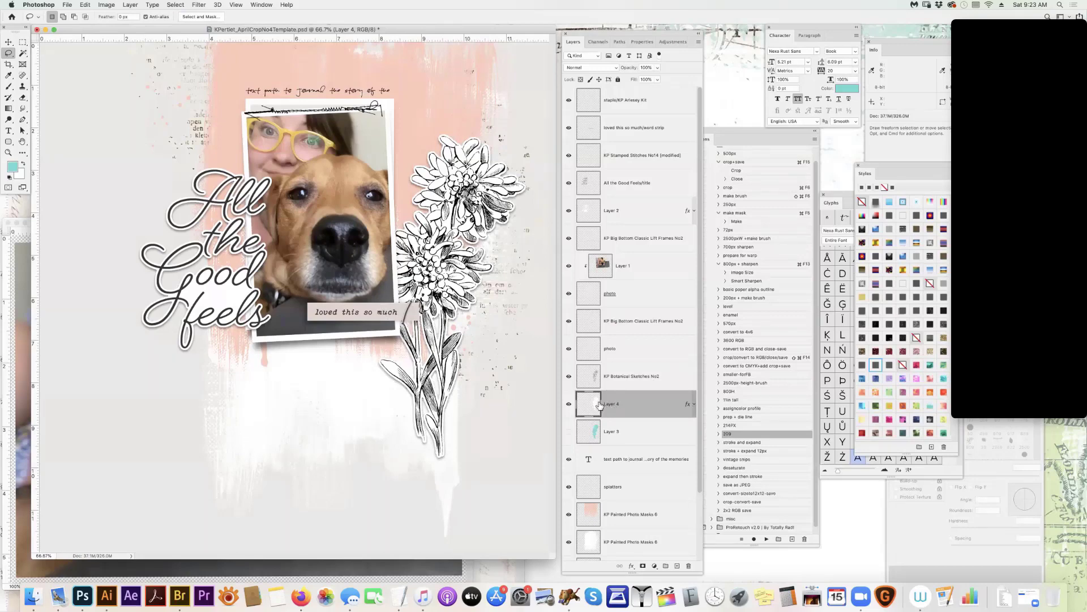
shift+click(631, 381)
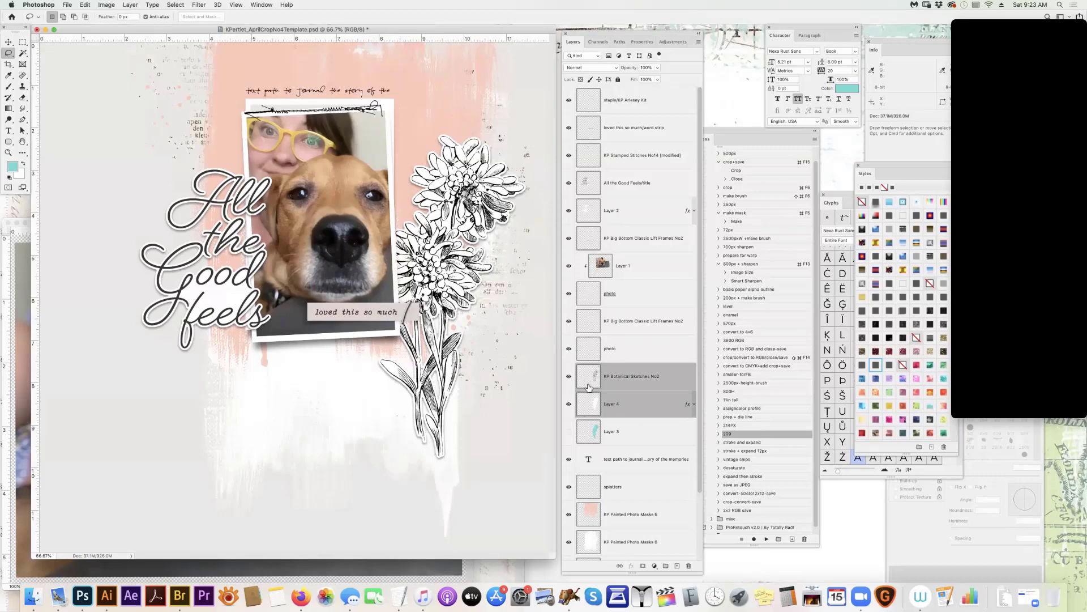
click(10, 42)
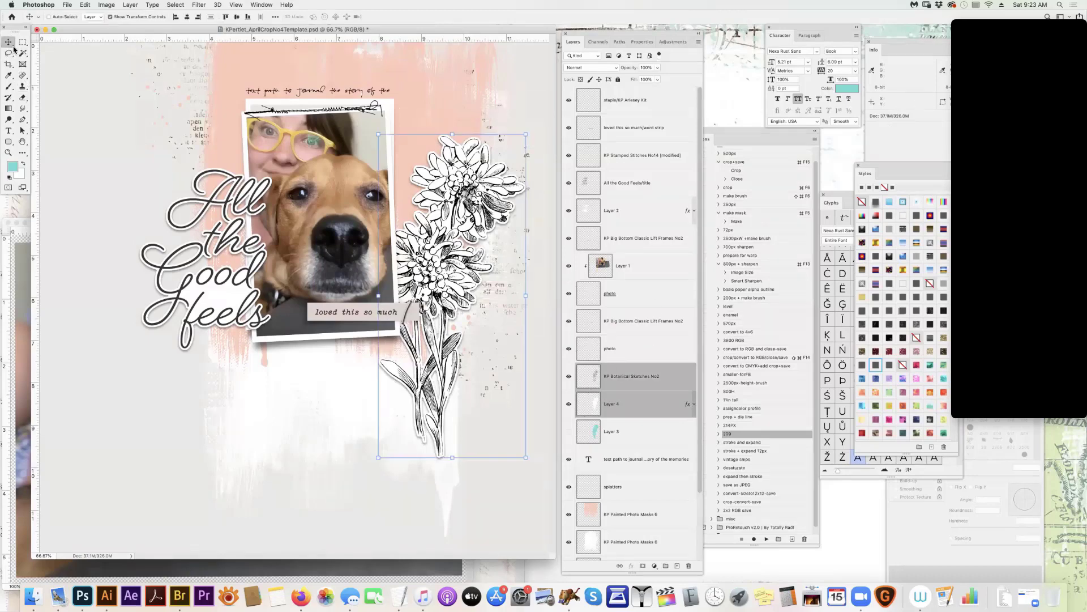
drag(627, 374, 628, 226)
drag(449, 381, 439, 392)
drag(445, 450, 446, 439)
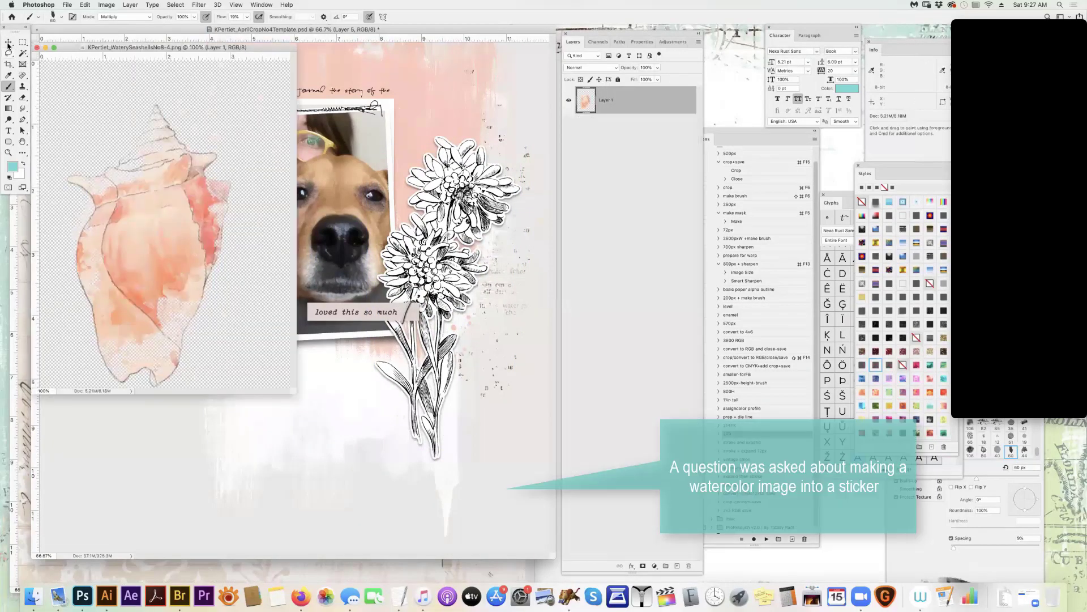
Bring the watercolor seashell into the scrapbook template, scaled down and placed below the script title
click(8, 42)
mouse_move(165, 351)
mouse_down()
mouse_move(250, 408)
mouse_move(263, 462)
mouse_move(128, 470)
mouse_move(138, 471)
mouse_up()
drag(230, 273, 195, 320)
key(Return)
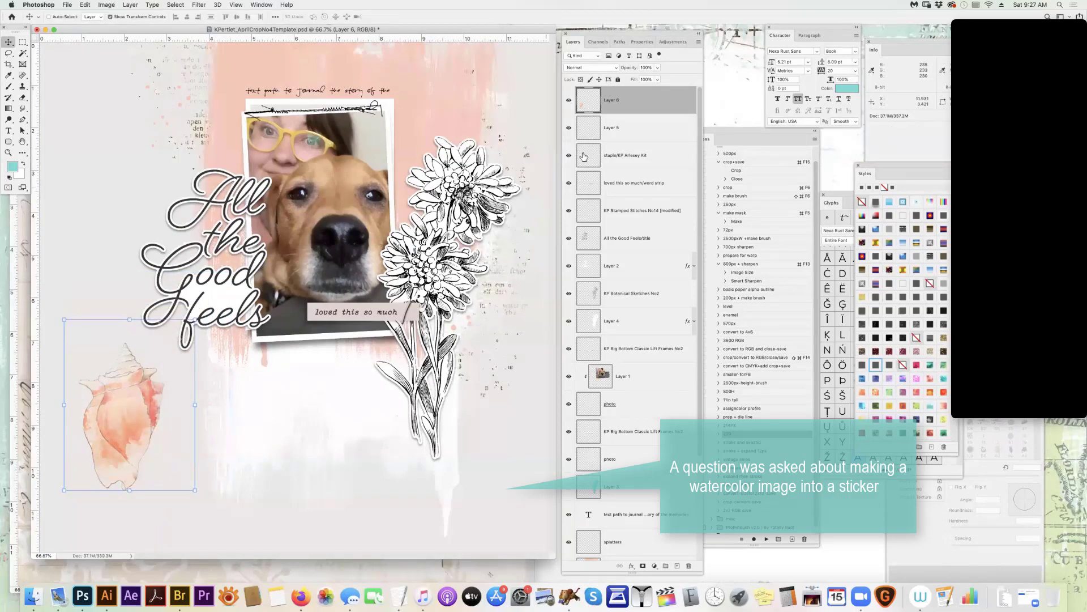
Add a new layer beneath the seashell layer and load the seashell's outline as a selection
super+click(677, 566)
drag(588, 120, 583, 109)
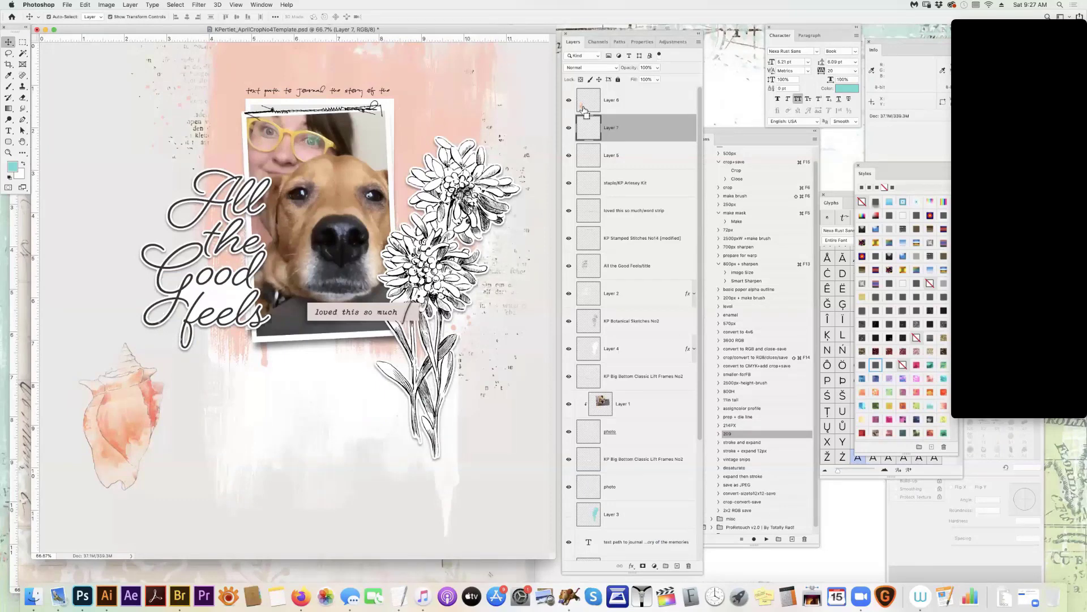
super+click(583, 110)
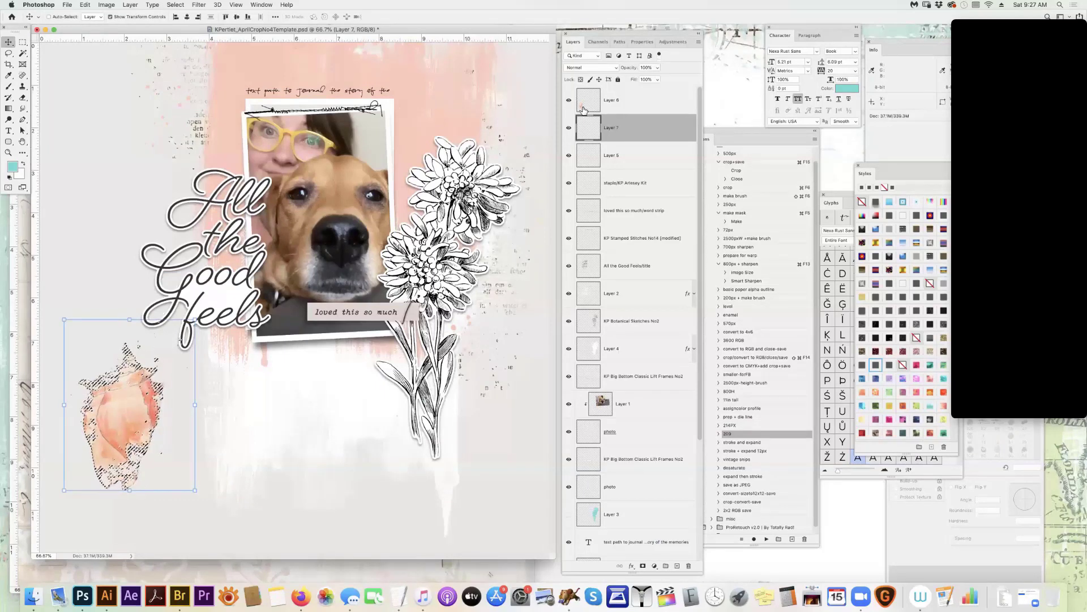
Expand the seashell selection outward to make room for a sticker border
click(176, 5)
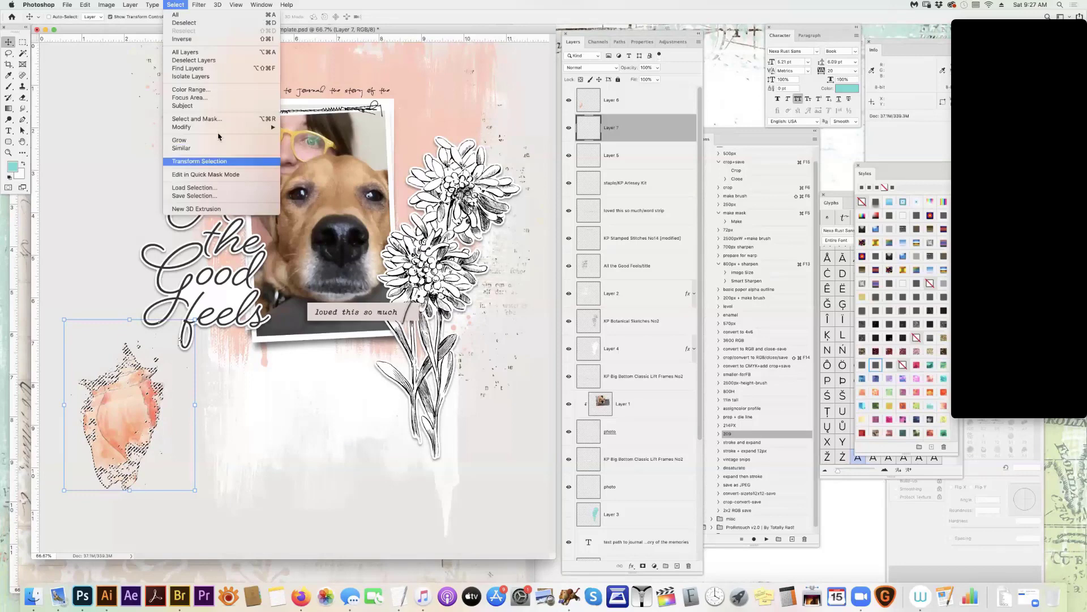
mouse_move(266, 128)
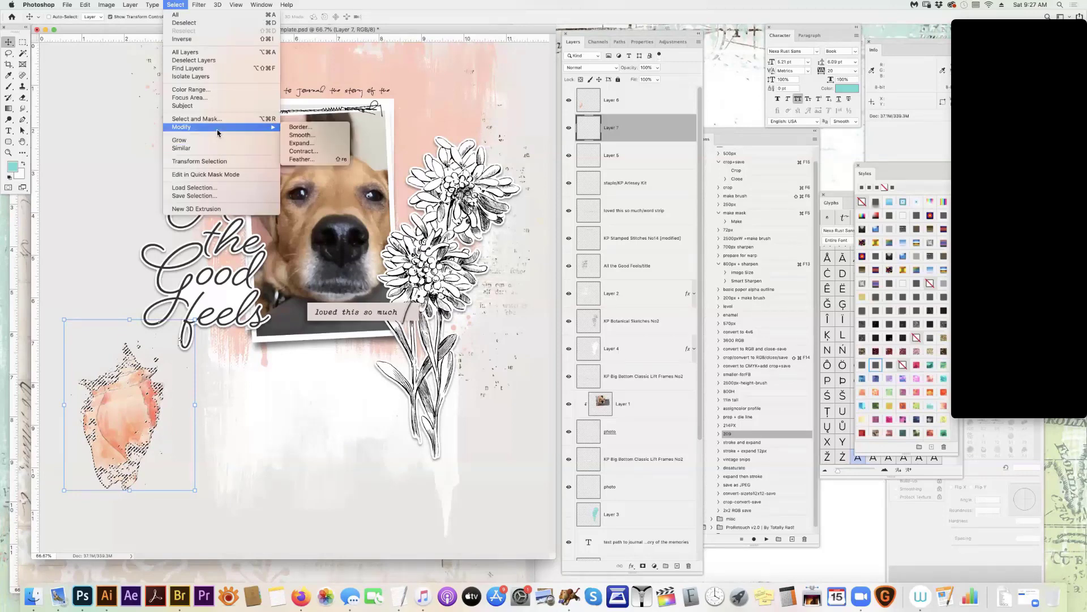
click(297, 143)
key(Return)
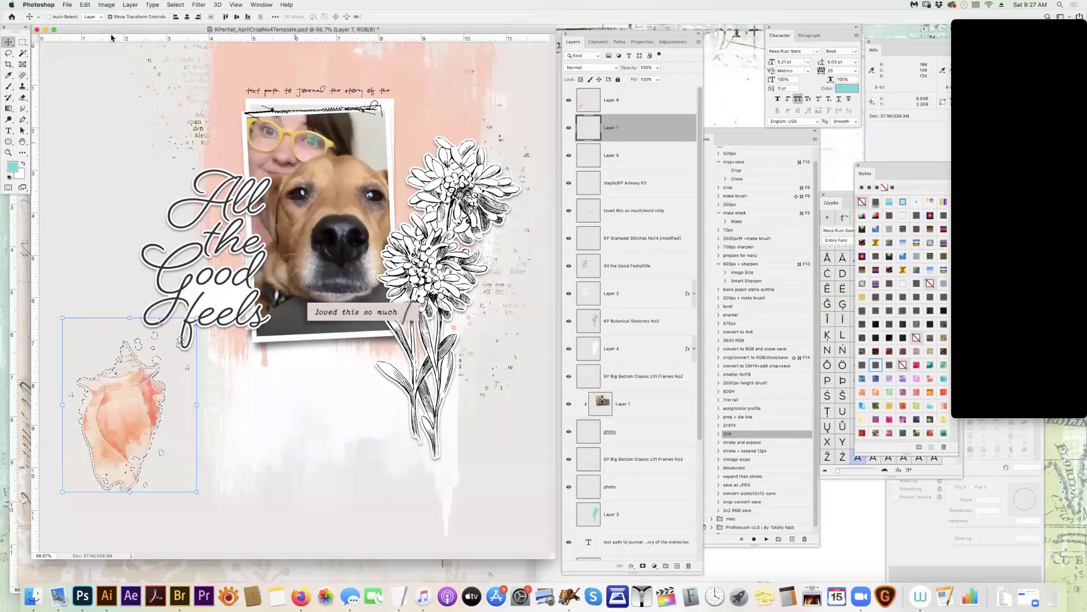
Lasso the stray splatters out of the seashell selection, add its inner gaps, and fill it with white on Layer 7
click(8, 52)
key(alt)
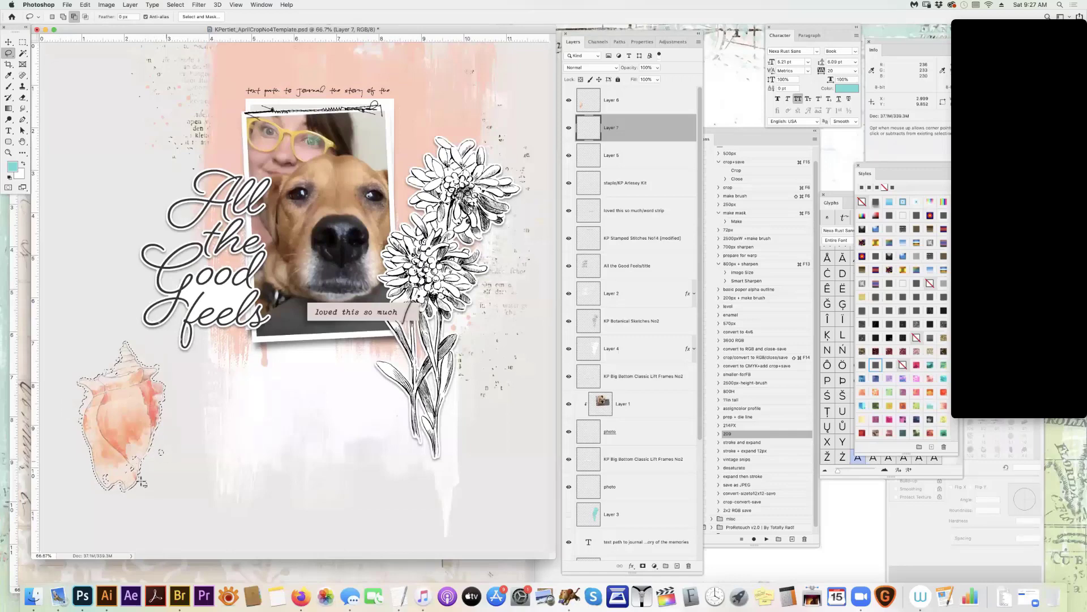
key(alt)
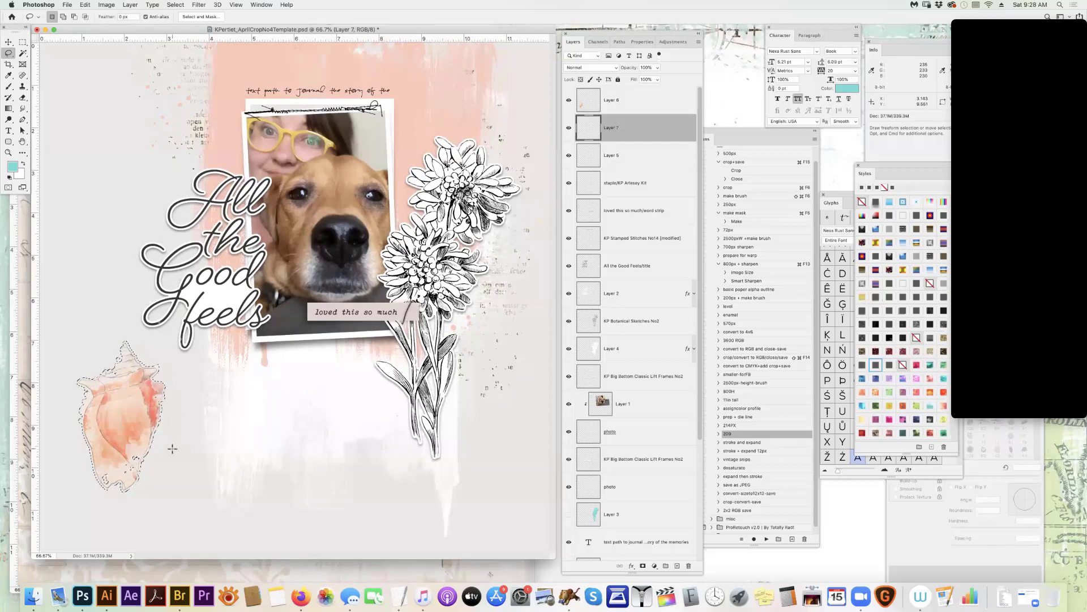
key(shift)
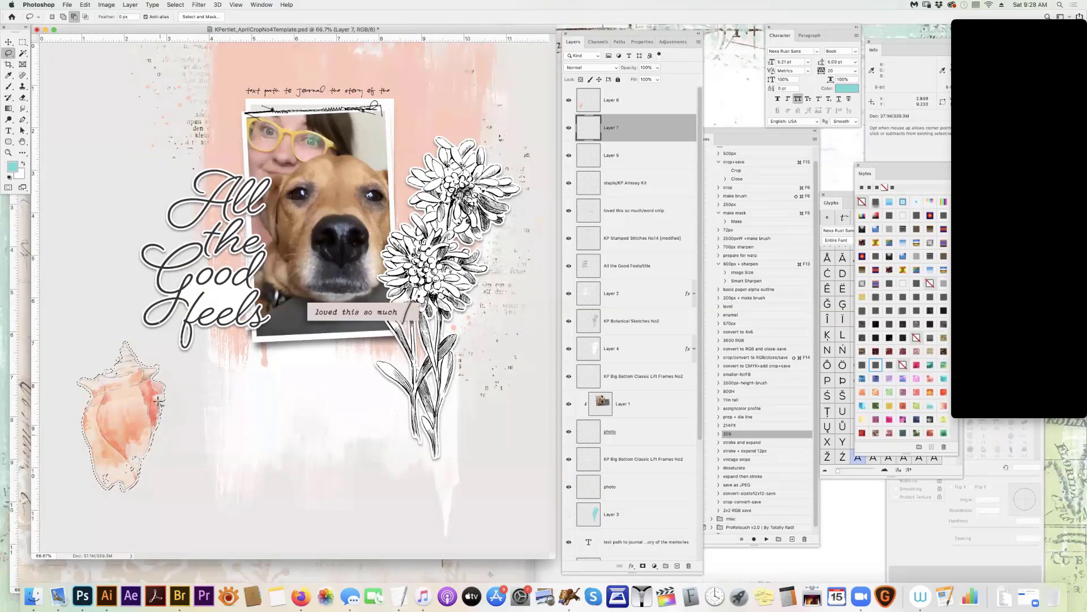
key(shift)
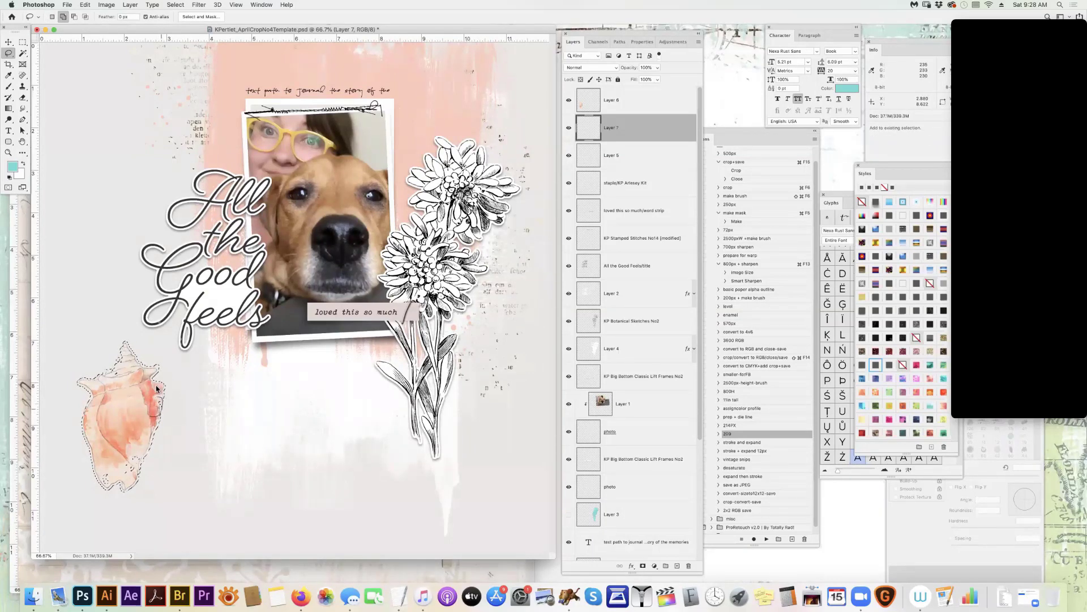
mouse_move(130, 443)
mouse_down()
mouse_move(106, 468)
mouse_move(116, 487)
mouse_move(139, 468)
mouse_move(131, 445)
mouse_up()
drag(113, 363, 143, 361)
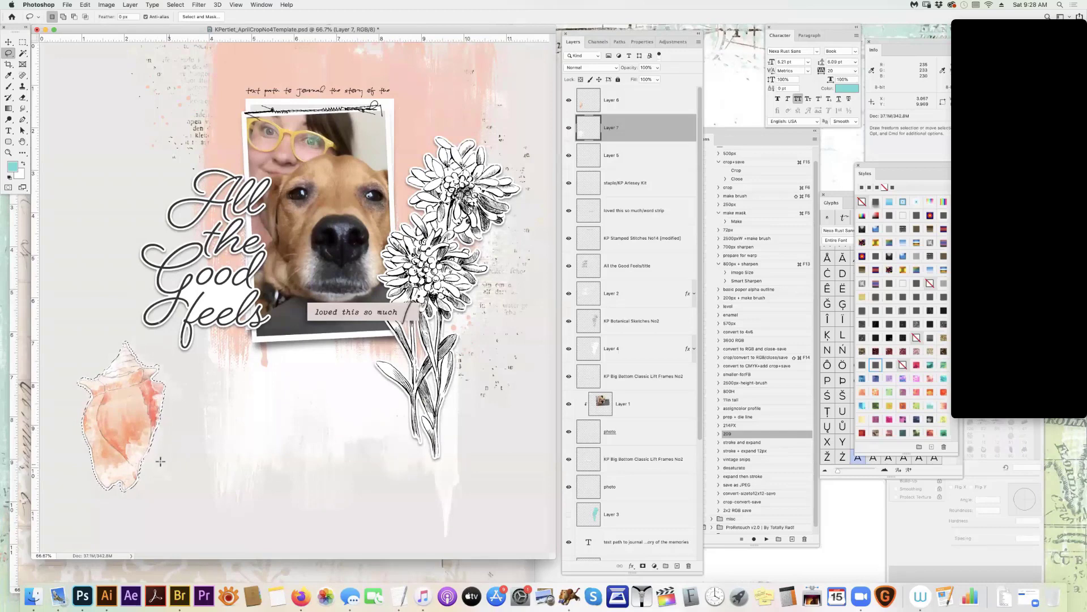
Examine the white seashell backing up close without the selection, and reload the backing's outline as a selection
key(super+space)
drag(126, 439, 170, 437)
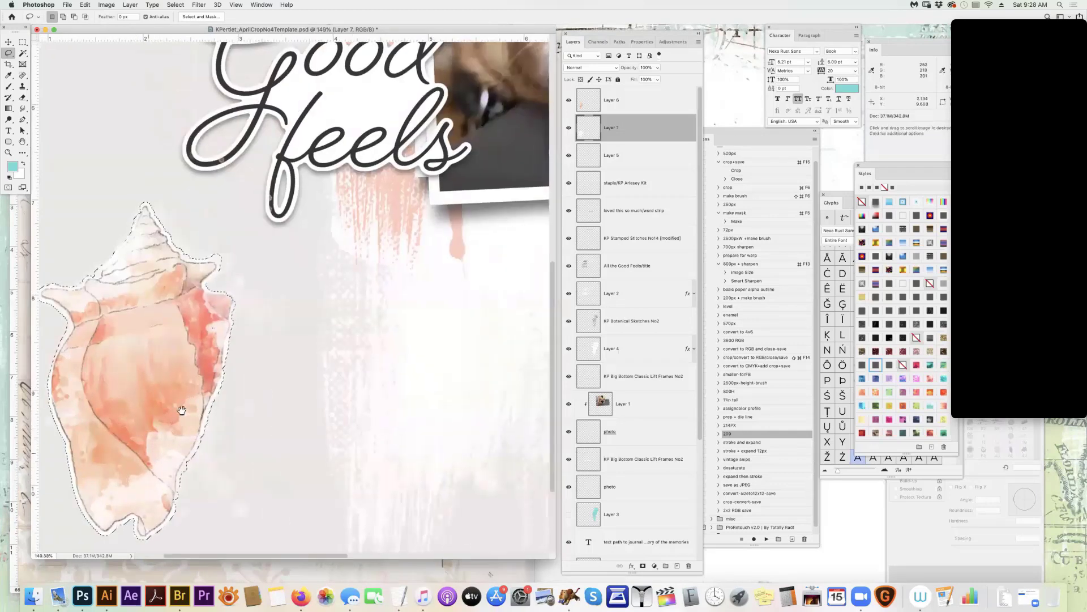
drag(262, 364, 297, 291)
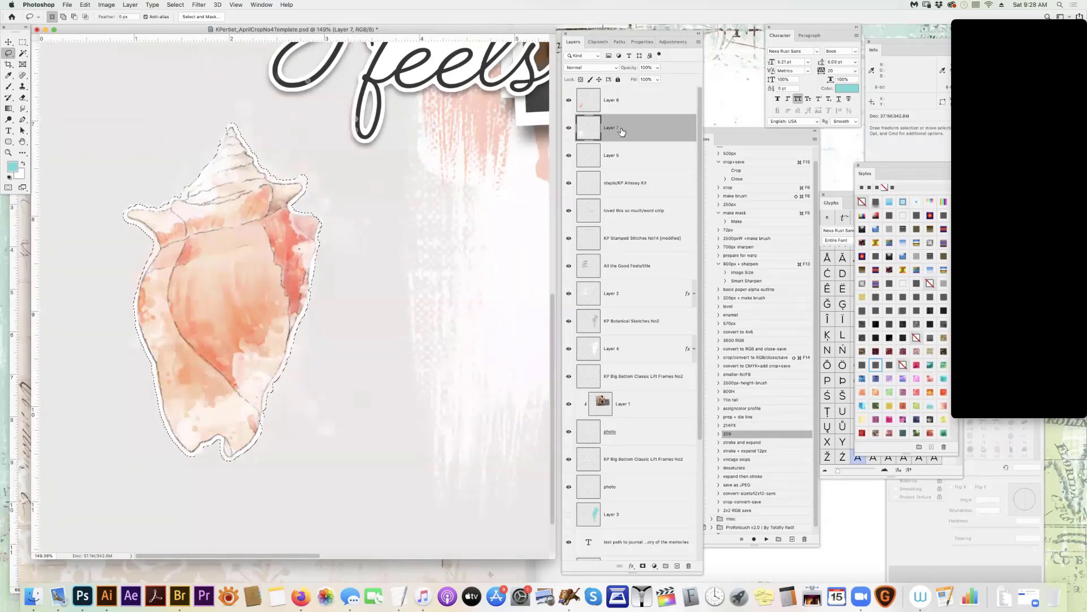
key(super+d)
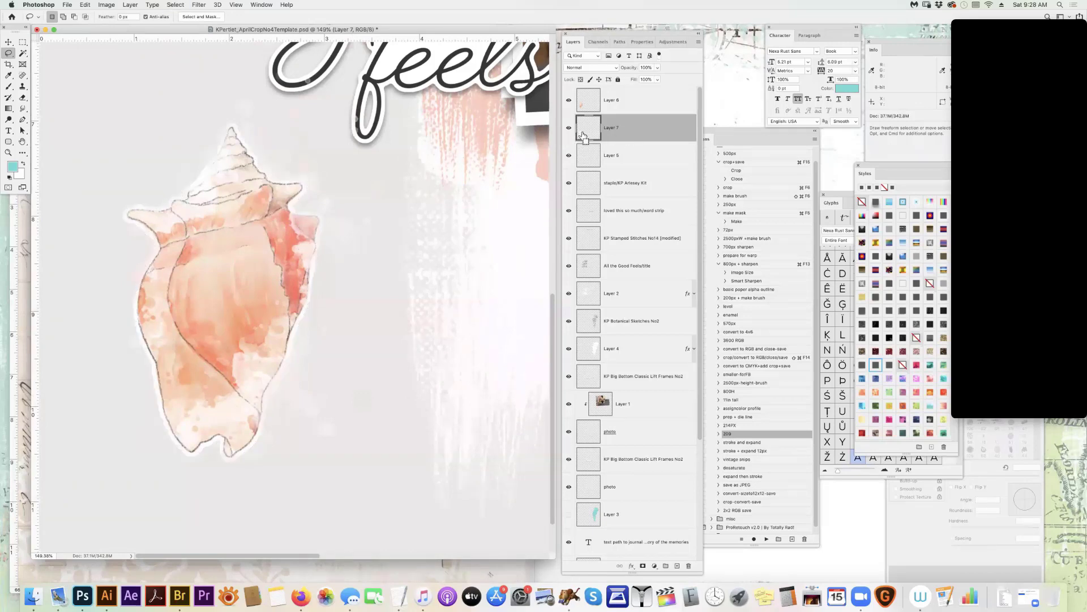
super+click(583, 137)
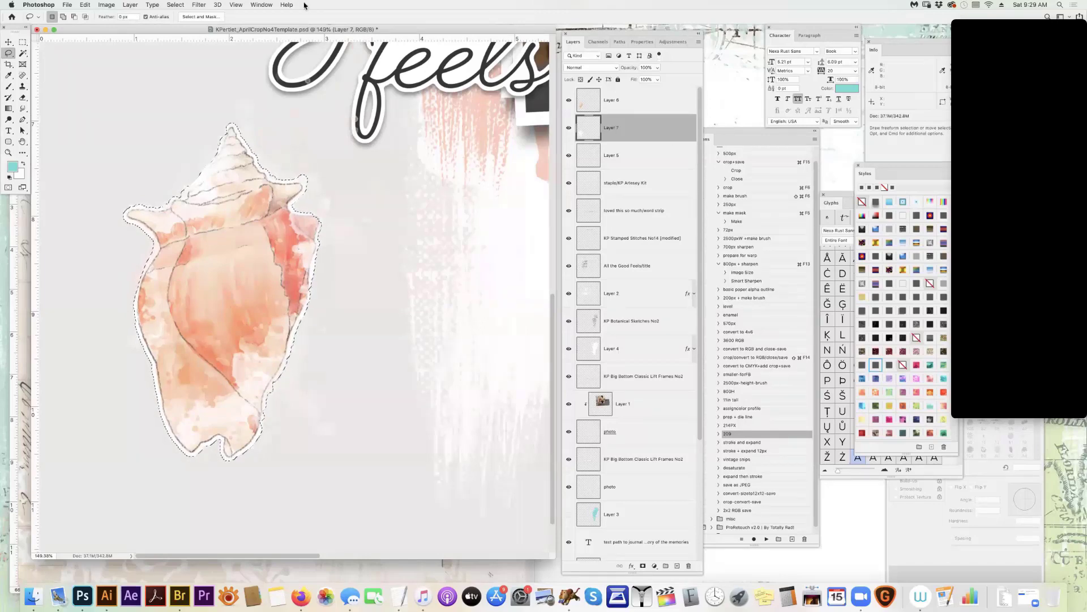
Refine the edge of the seashell selection with Shift Edge at -57%, adjusting feather, smoothness and contrast to drop the stray splatters
click(176, 5)
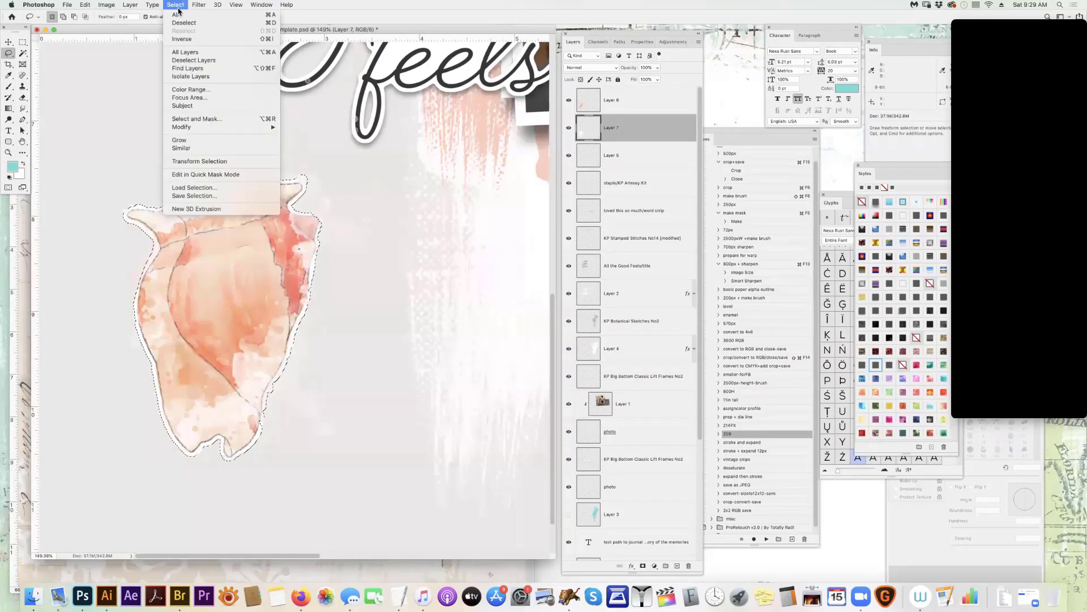
shift+click(213, 120)
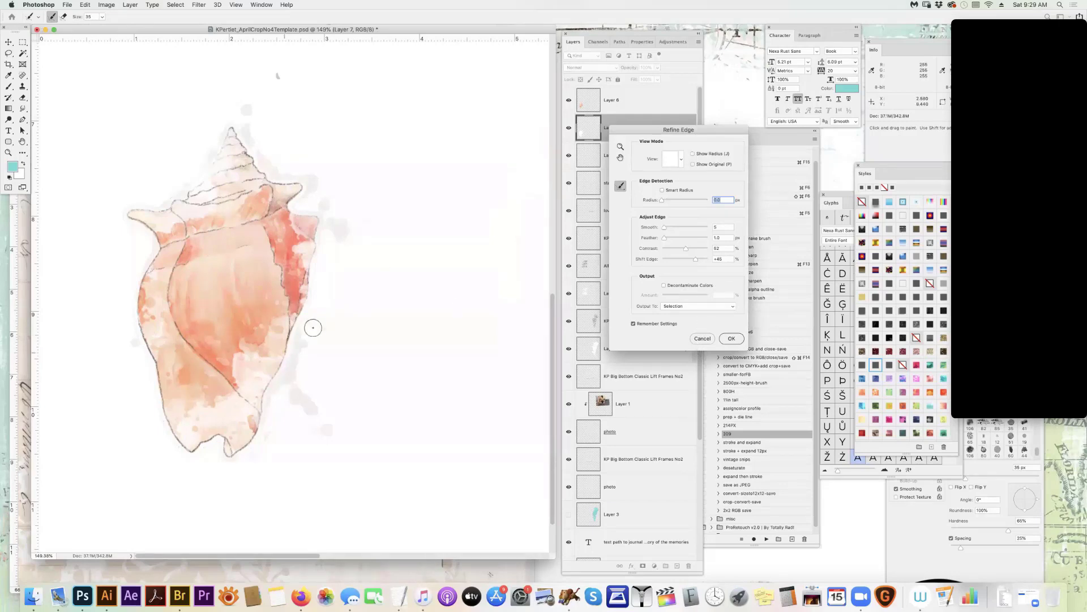
click(680, 259)
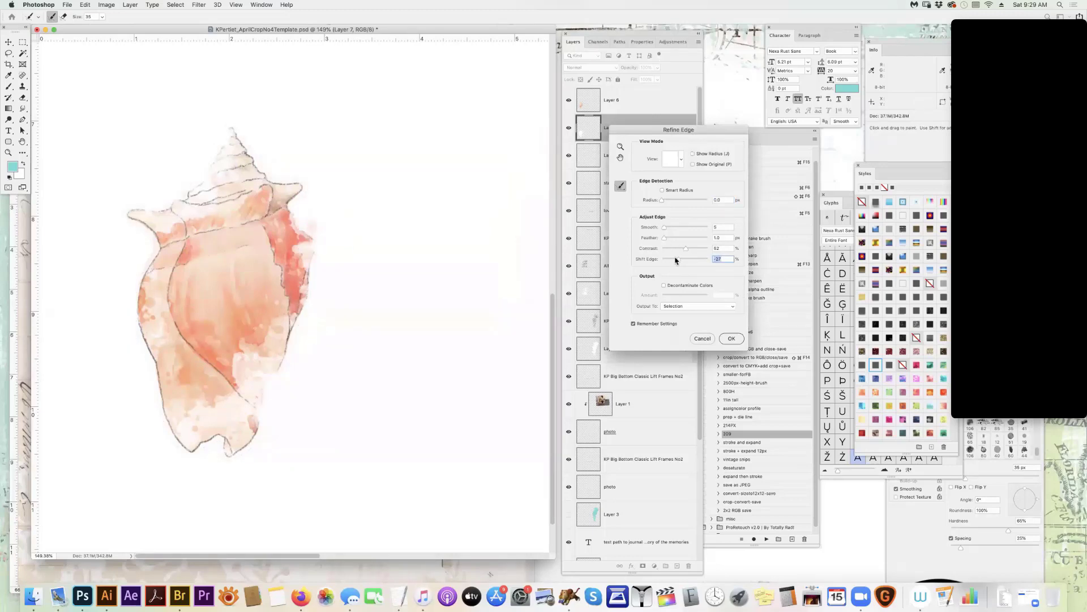
key(shift+Down)
key(shift+Down)
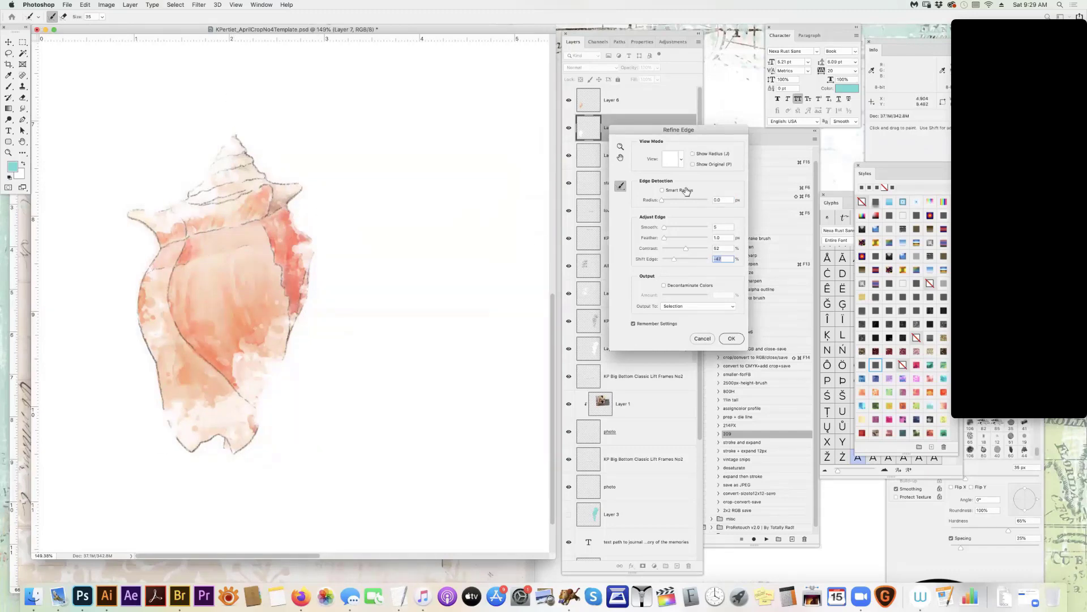
click(666, 239)
click(666, 228)
click(691, 249)
click(731, 338)
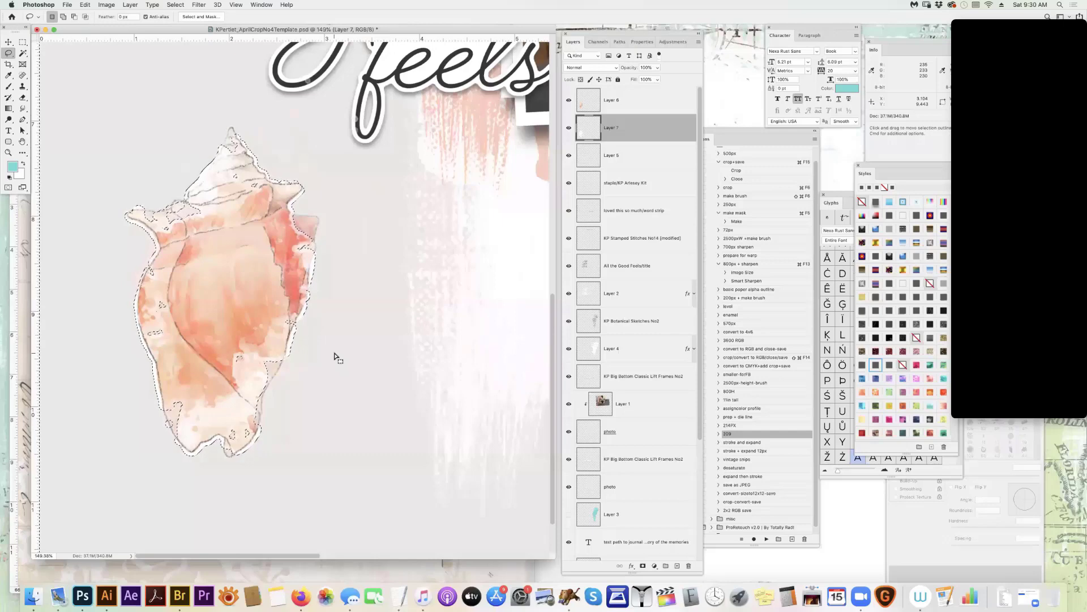
Try expanding the refined seashell selection by 12 pixels
click(171, 5)
mouse_move(238, 127)
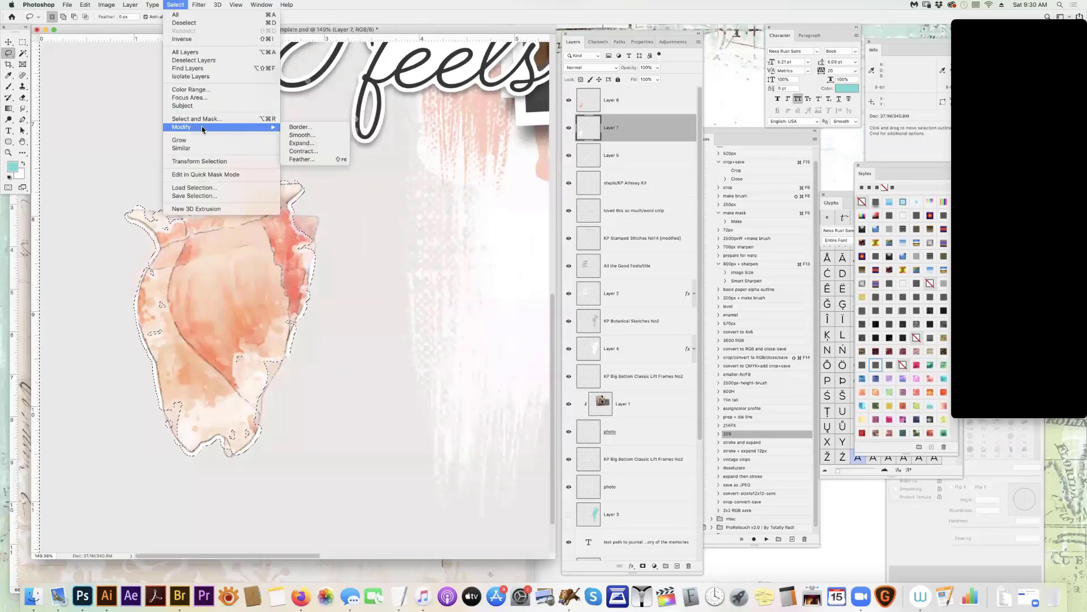
click(335, 147)
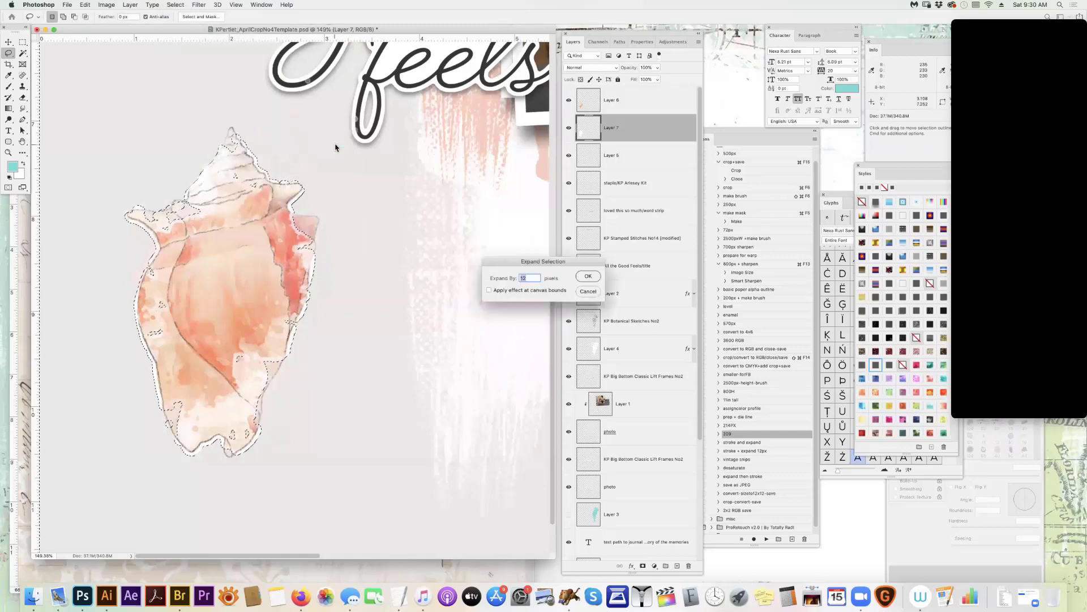
key(Return)
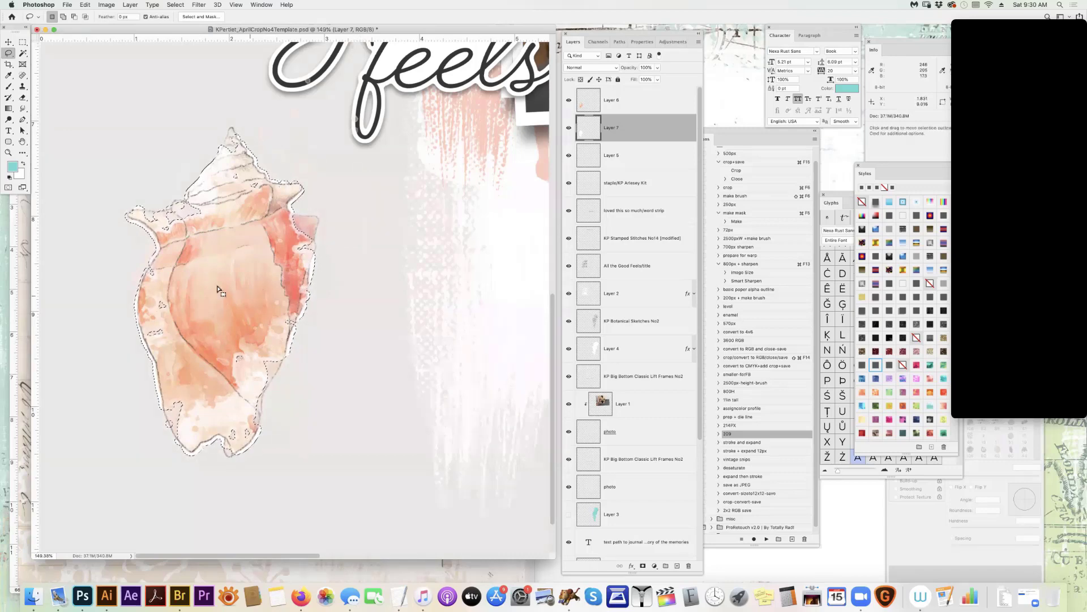
Expand the refined seashell selection by 12 pixels on Layer 7
click(176, 4)
mouse_move(195, 130)
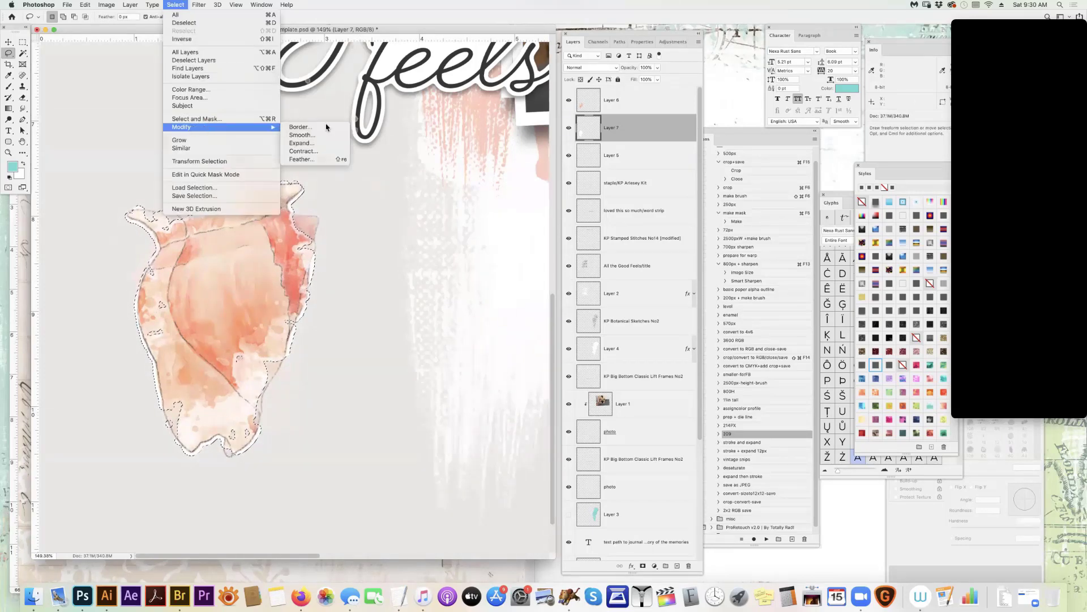
click(324, 145)
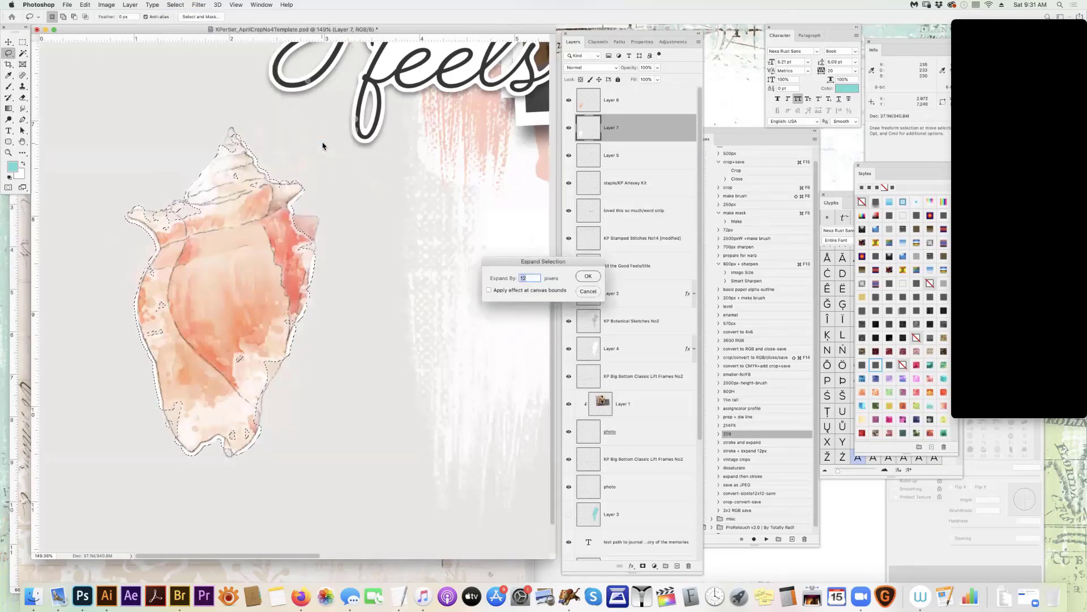
key(Return)
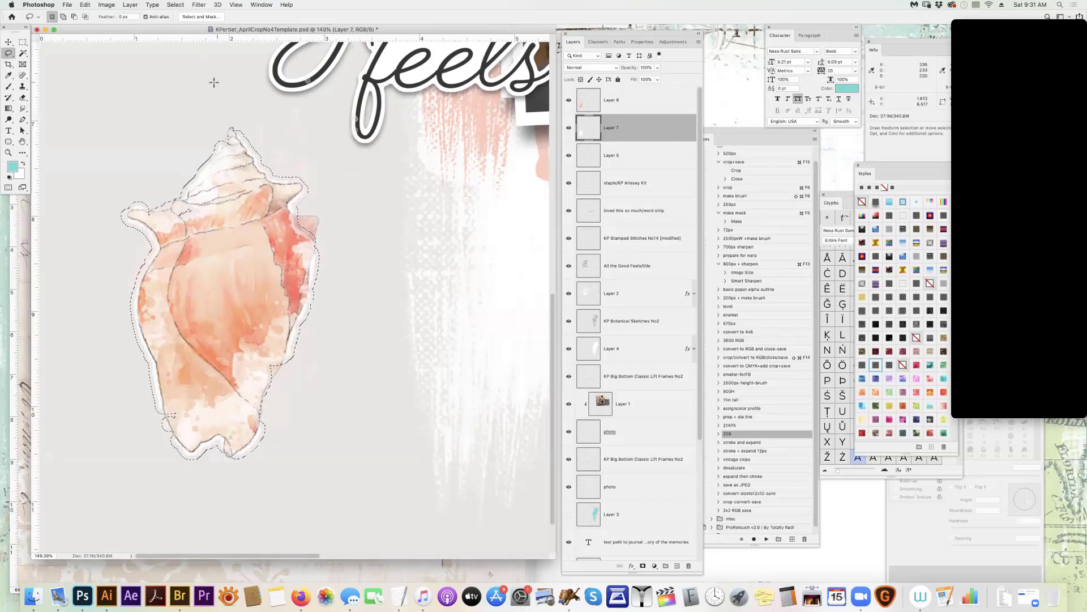
Add the missed areas along the seashell's edges and lower tip to the selection with the Lasso tool
key(shift)
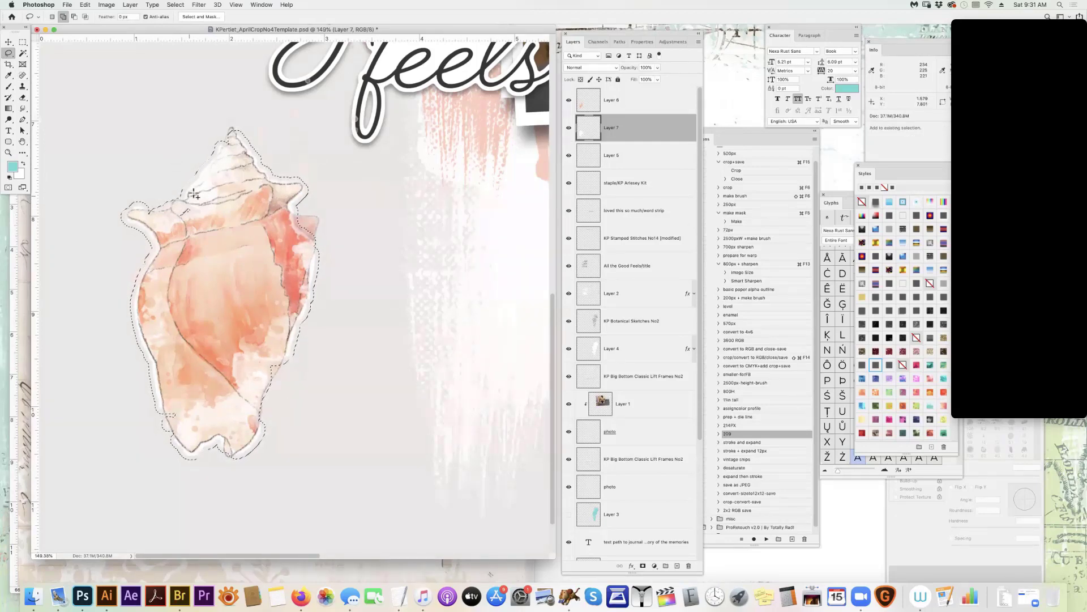
mouse_move(197, 193)
mouse_down()
mouse_move(138, 205)
mouse_move(146, 221)
mouse_move(205, 213)
mouse_up()
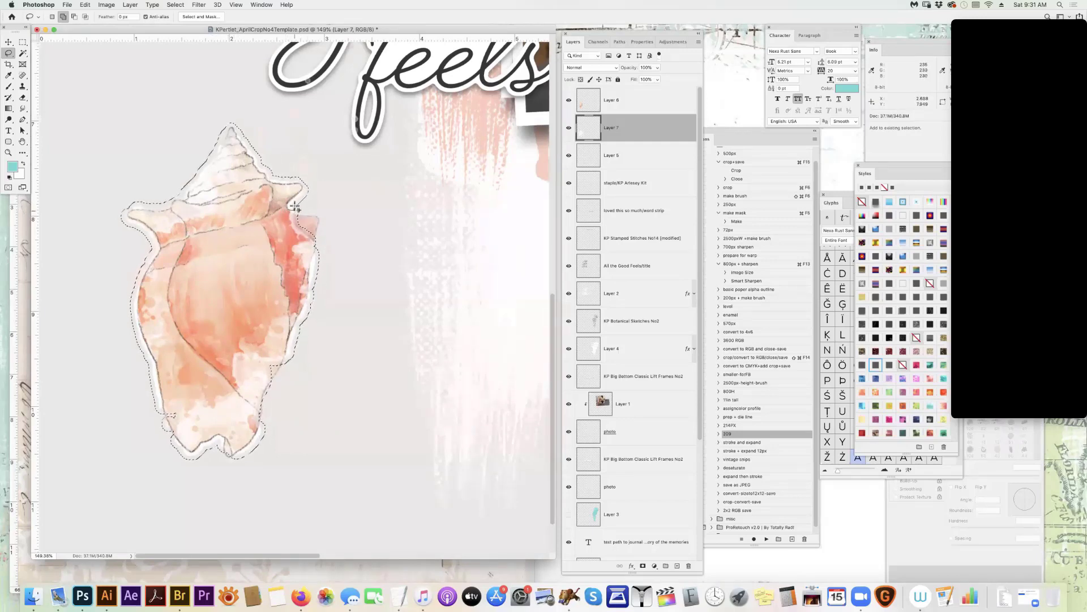
mouse_move(326, 220)
mouse_down()
mouse_move(300, 270)
mouse_move(271, 265)
mouse_move(324, 227)
mouse_up()
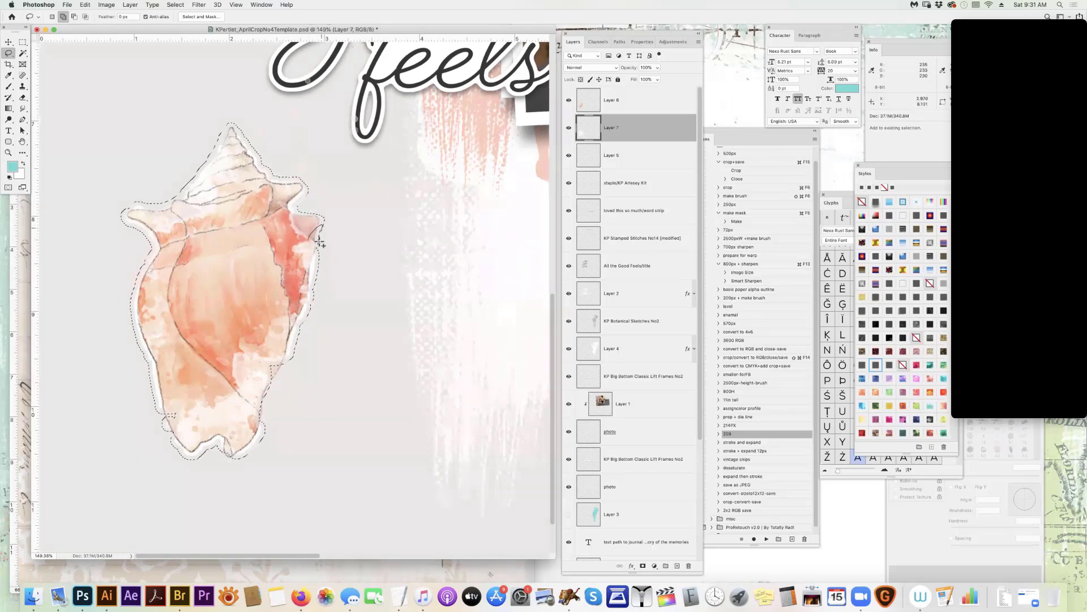
drag(314, 266, 312, 270)
mouse_move(273, 339)
mouse_down()
mouse_move(293, 356)
mouse_move(264, 420)
mouse_move(255, 355)
mouse_move(266, 337)
mouse_up()
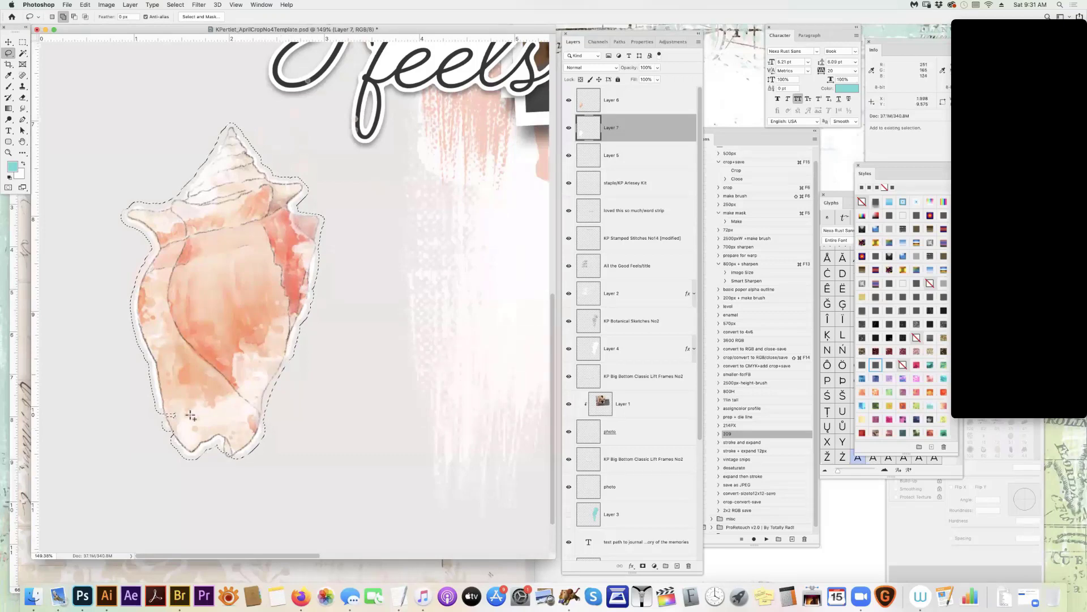
mouse_move(201, 434)
mouse_down()
mouse_move(193, 441)
mouse_move(242, 466)
mouse_move(235, 411)
mouse_move(161, 407)
mouse_move(173, 441)
mouse_move(195, 439)
mouse_move(198, 378)
mouse_up()
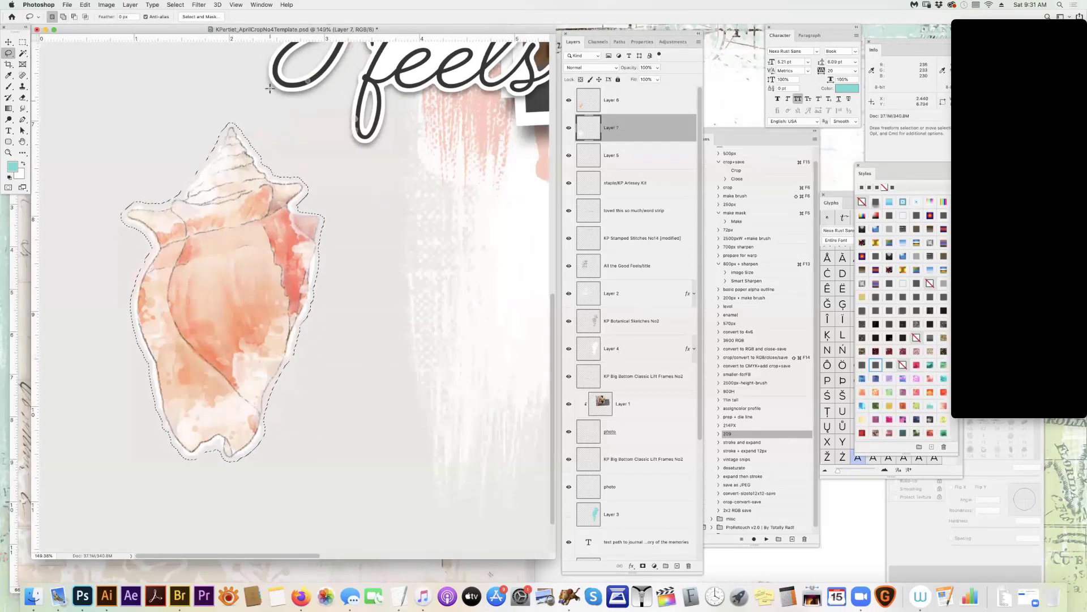
Smooth the expanded seashell selection with a sample radius of 9 pixels
click(176, 4)
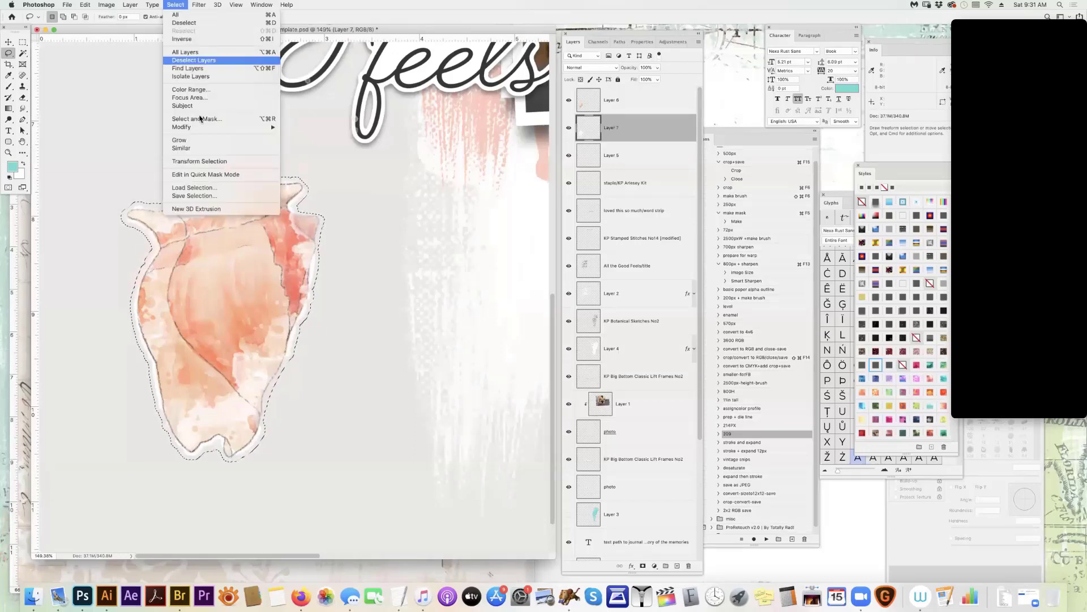
mouse_move(227, 127)
click(320, 139)
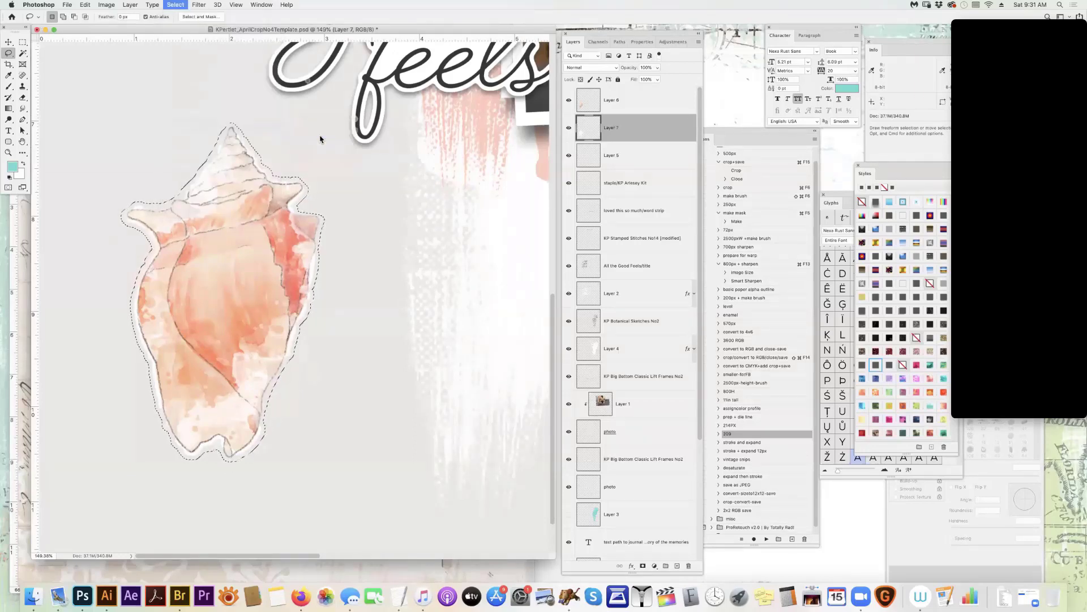
text(9)
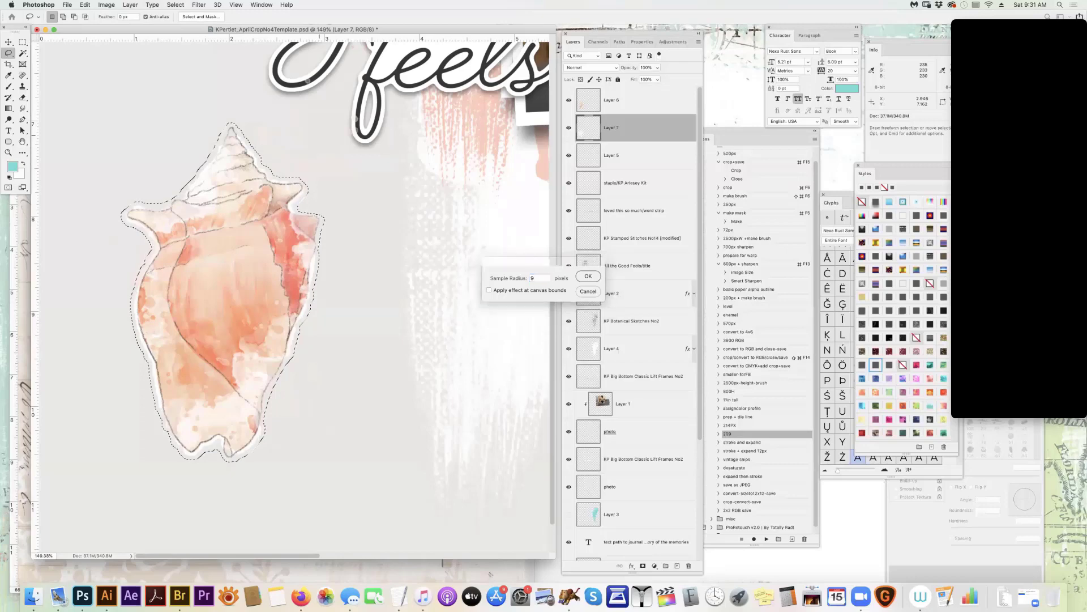
key(Return)
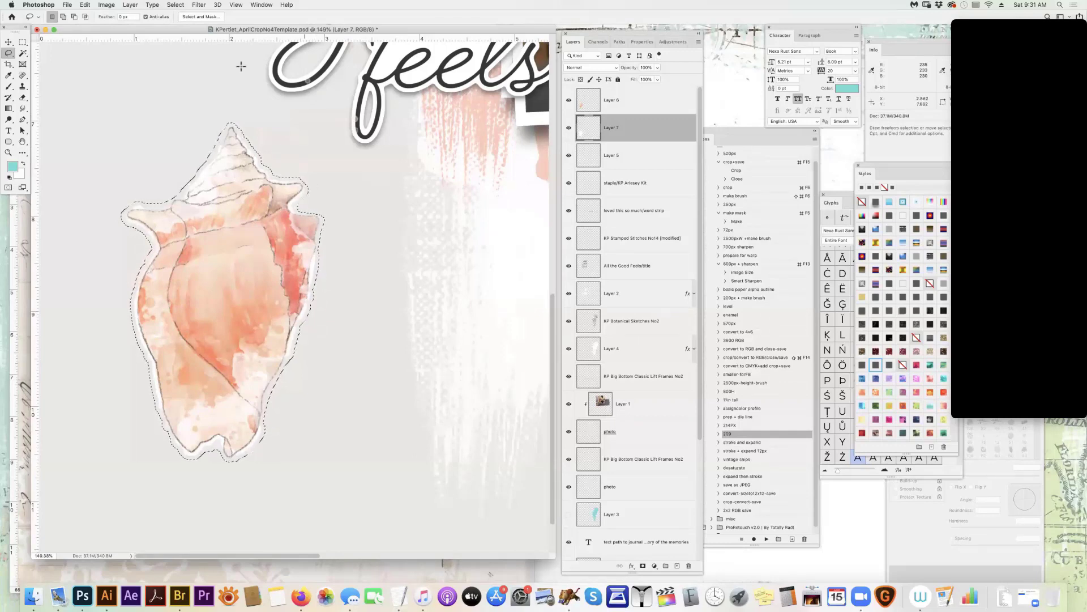
Fill the seashell selection on Layer 7 with white, apply the shadow style to the layer and deselect
click(85, 4)
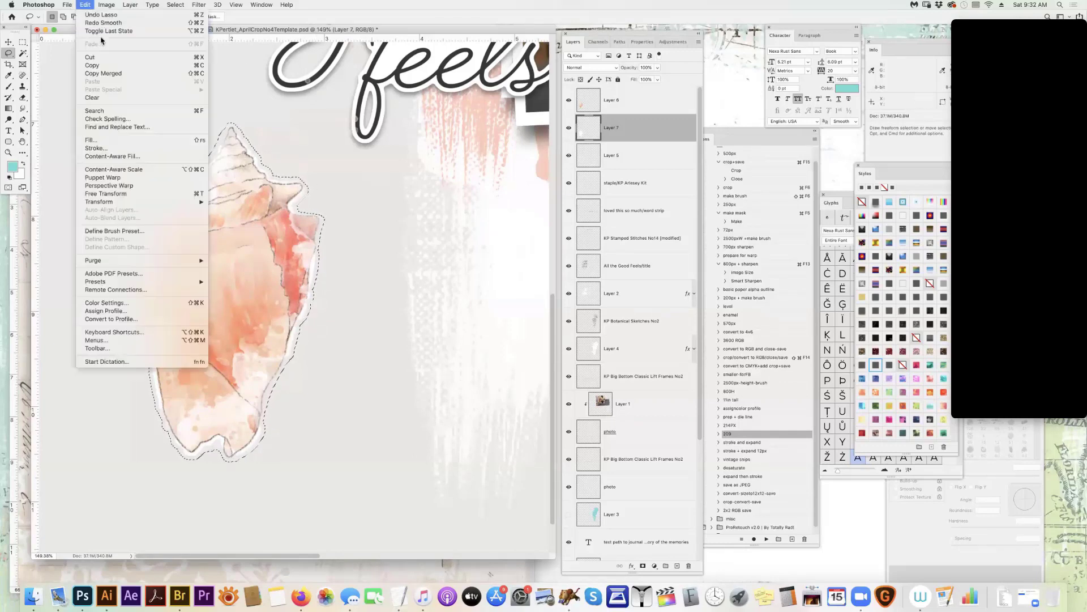
key(Escape)
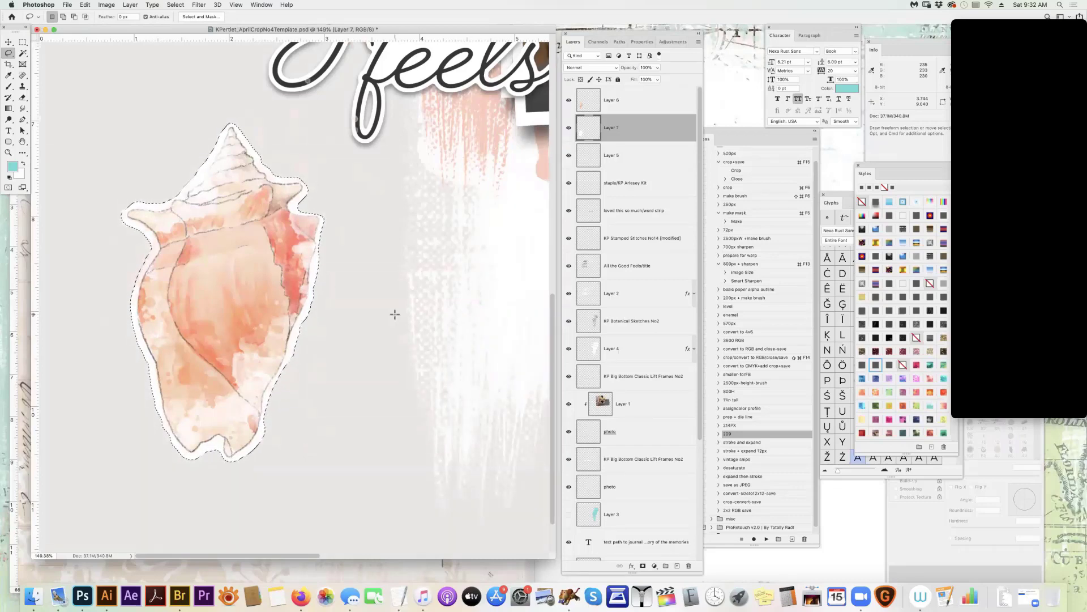
click(879, 380)
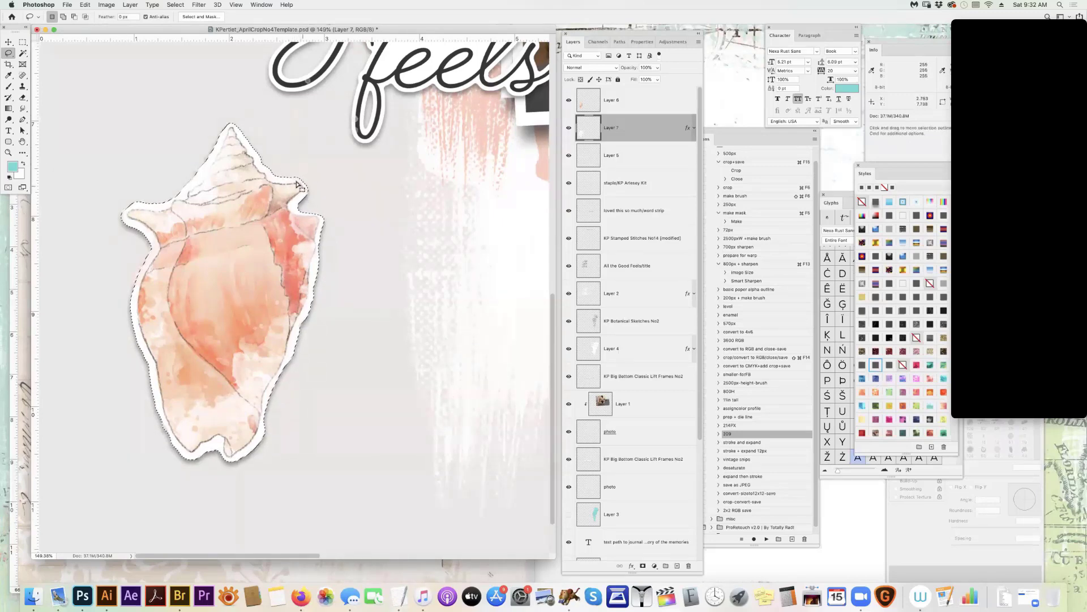
key(super+d)
Select the white backing's shape with the Magic Wand and Inverse, then invert the selection again on the seashell layer to target everything outside the backing
key(w)
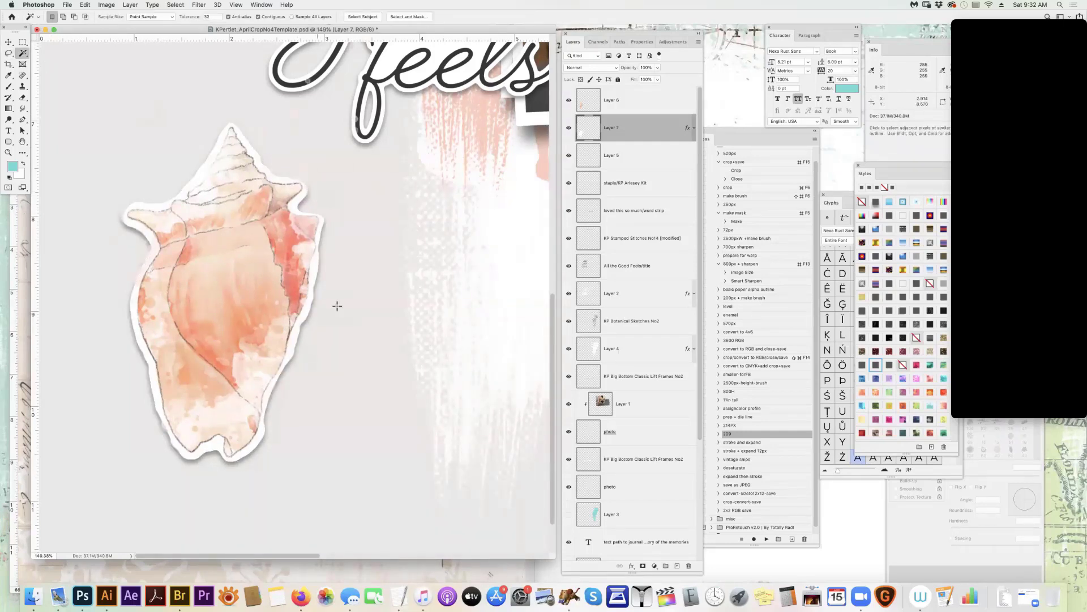
click(334, 322)
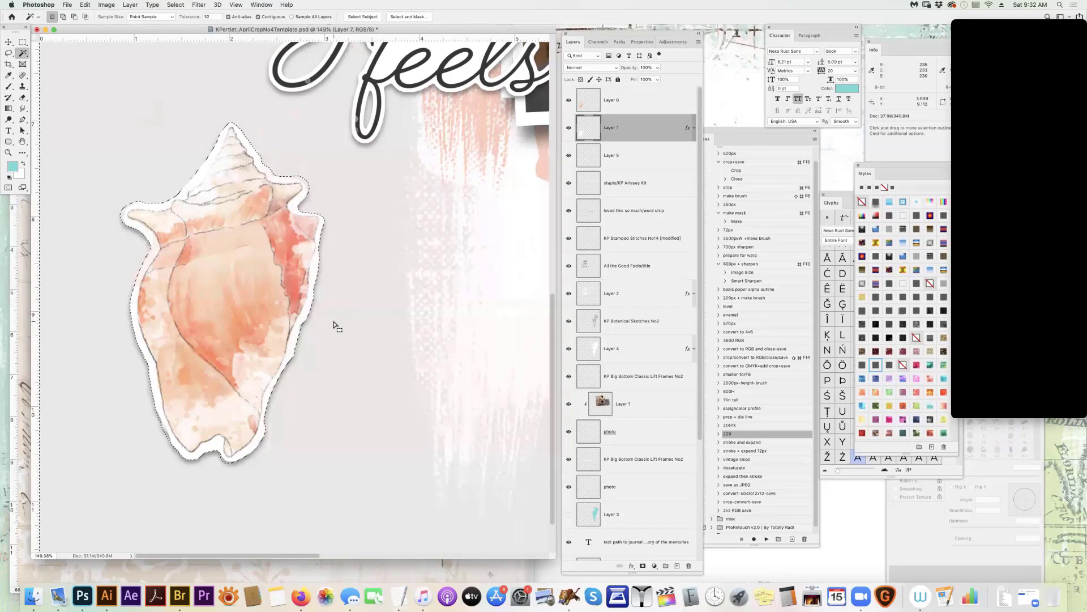
click(175, 5)
click(184, 40)
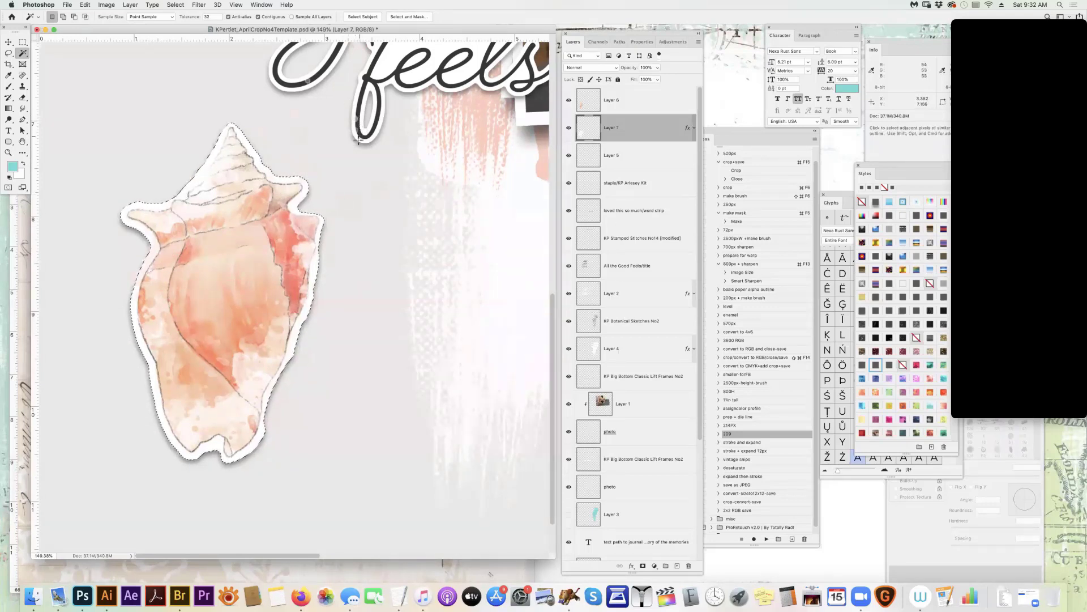
click(622, 105)
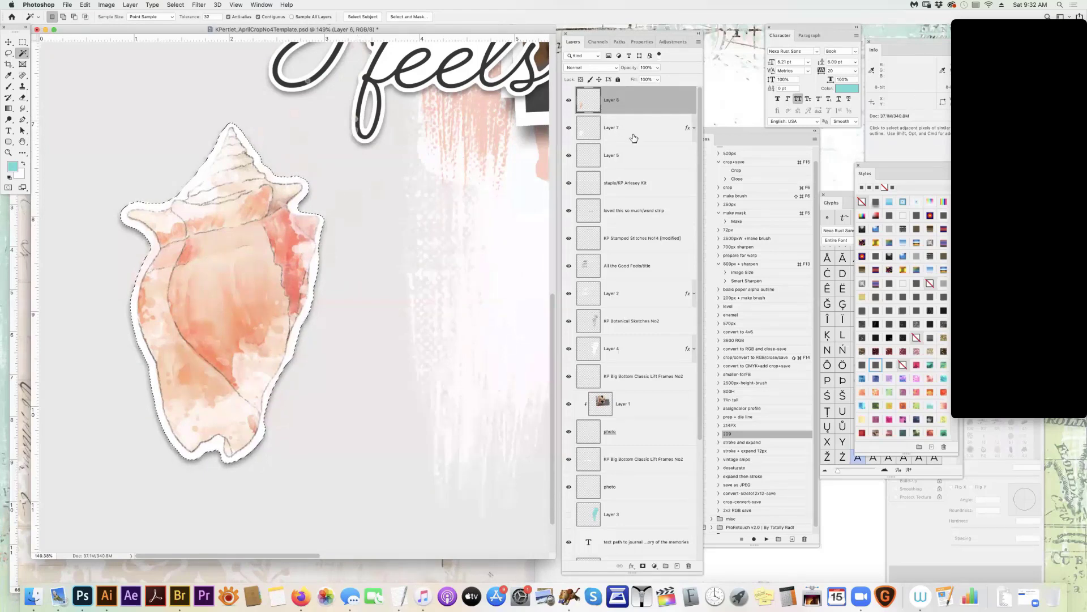
click(175, 5)
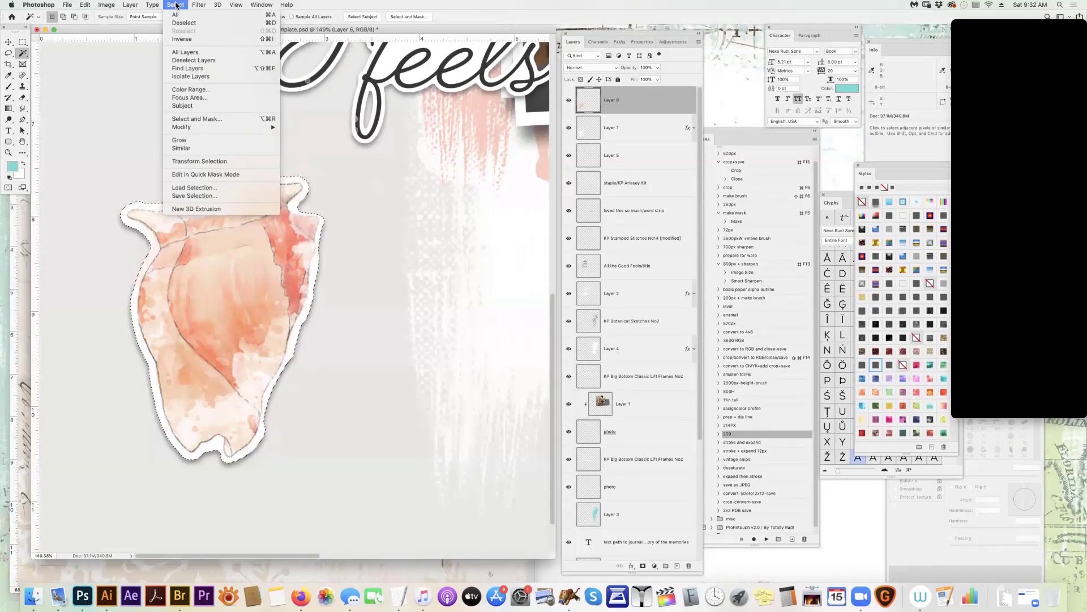
click(194, 38)
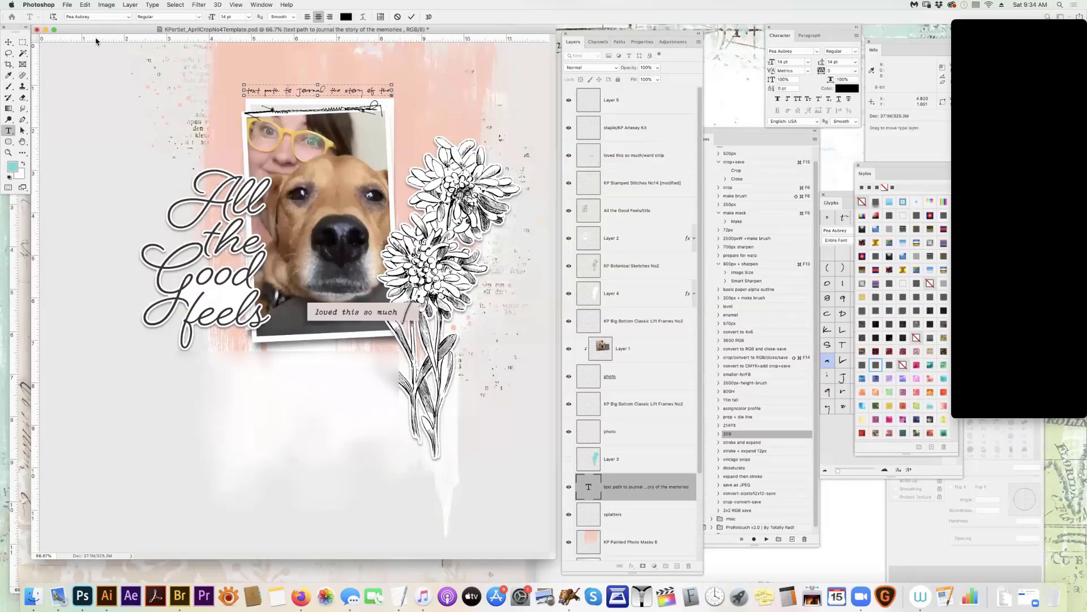
Examine the journaling text shaped around the flower leaves in KPertist_AprilCrop-GoodFeels.psd and return to the template document
key(ctrl+Tab)
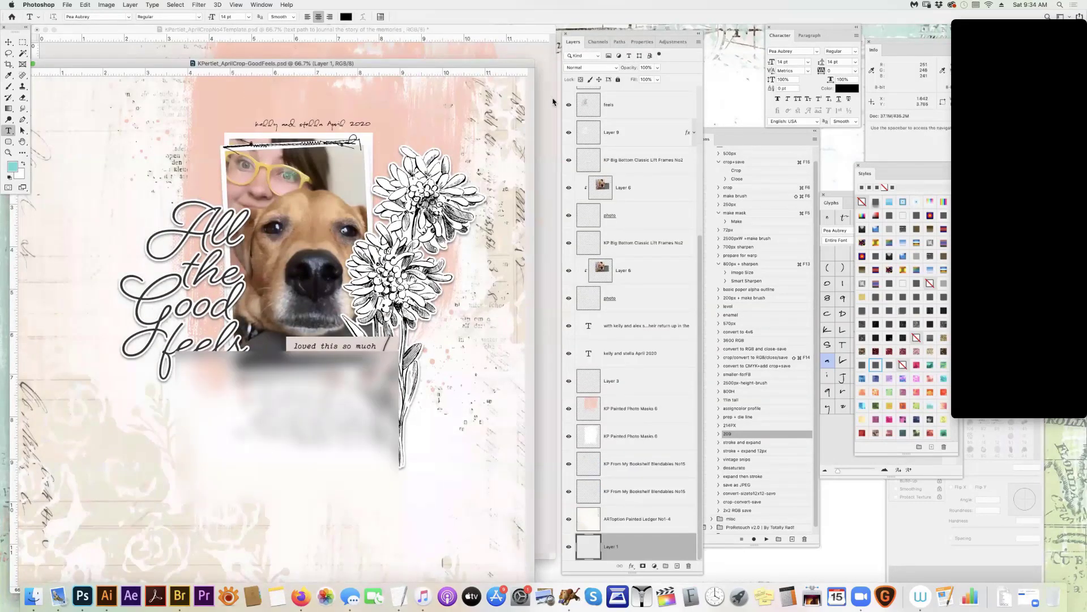
click(509, 54)
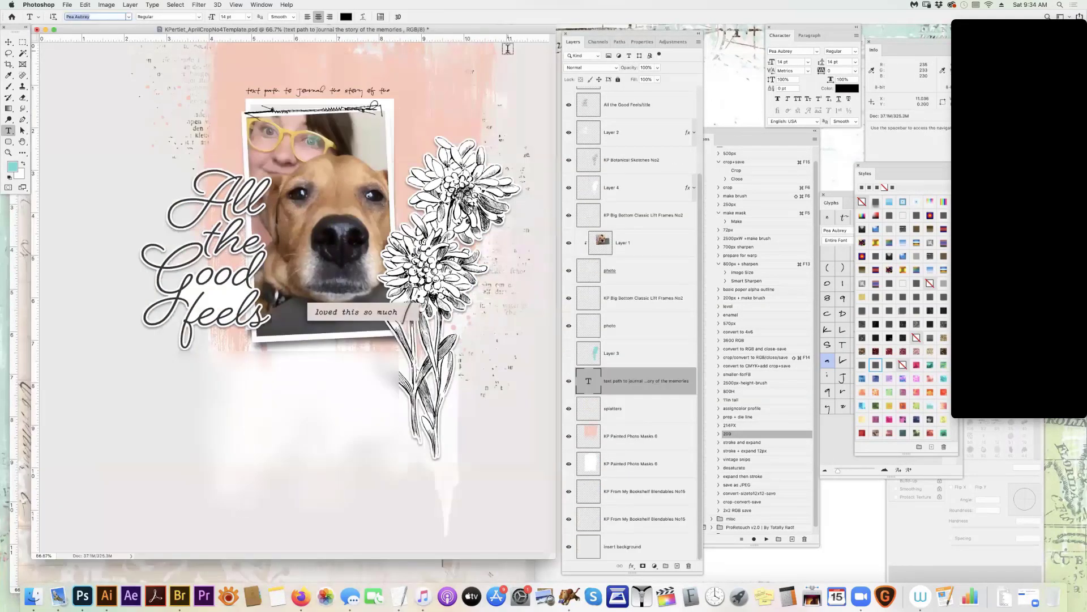
key(ctrl+Tab)
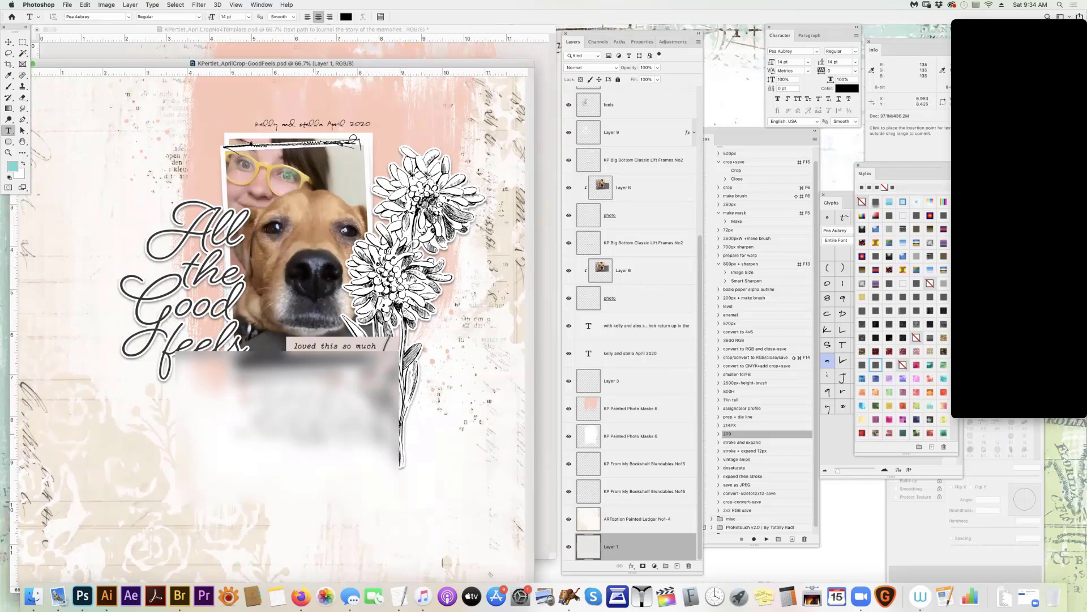
click(358, 442)
drag(381, 443, 238, 433)
key(BackSpace)
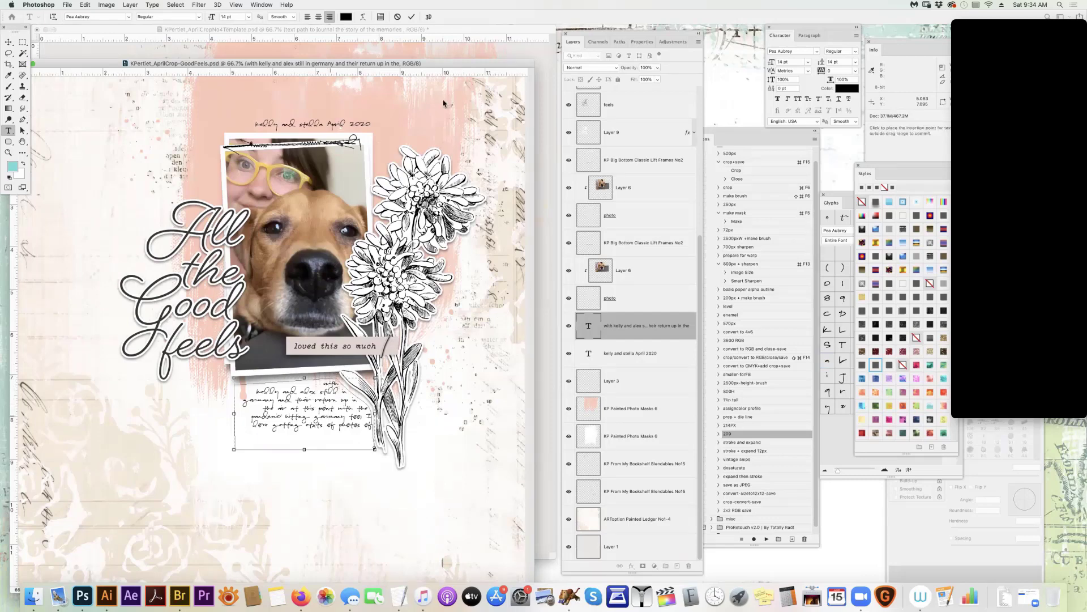
click(426, 52)
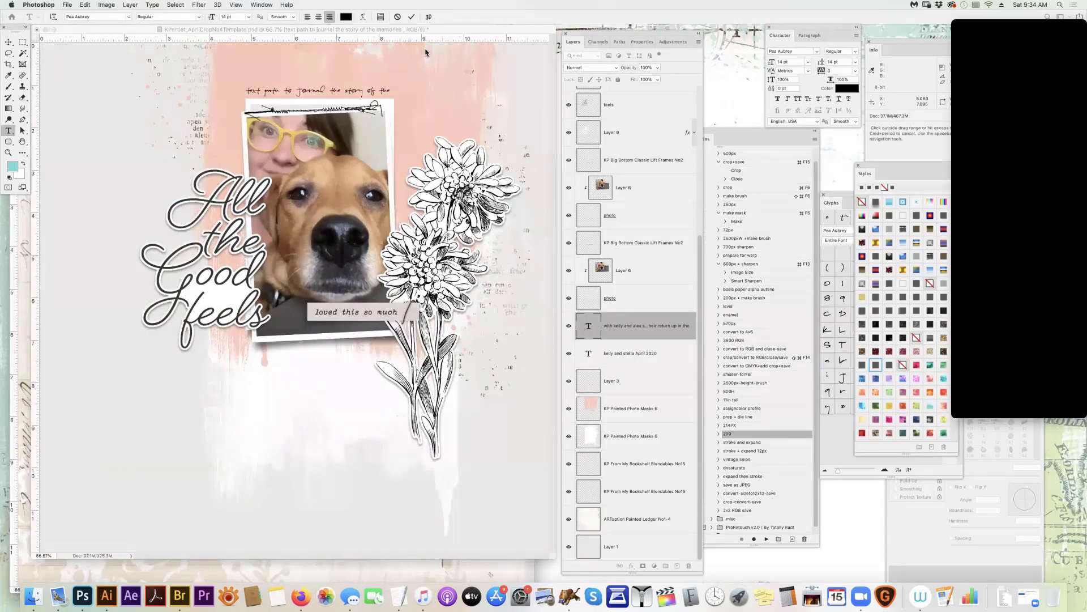
click(24, 398)
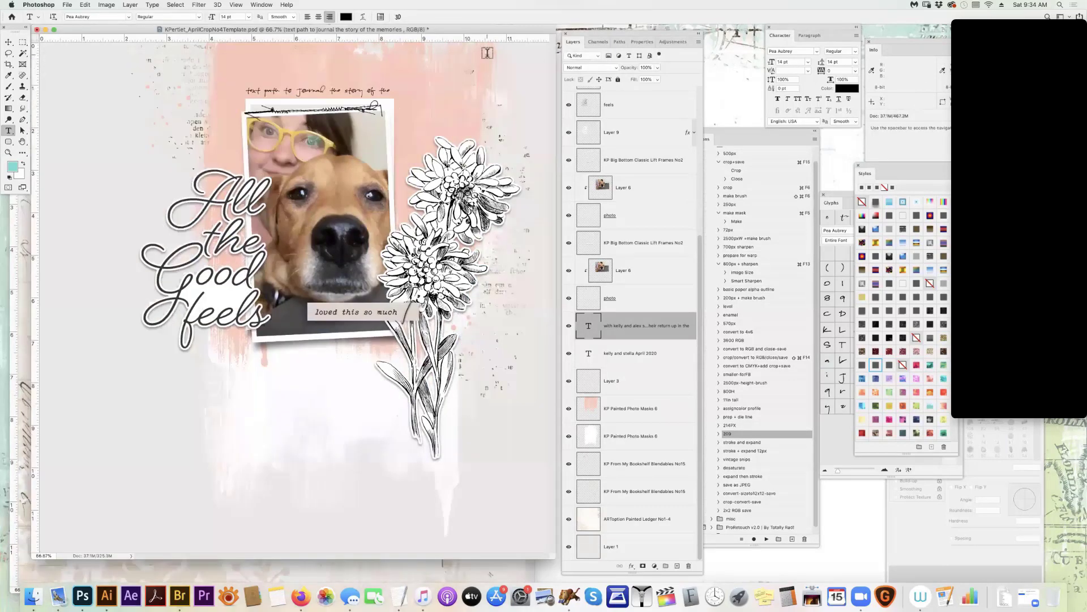
click(487, 54)
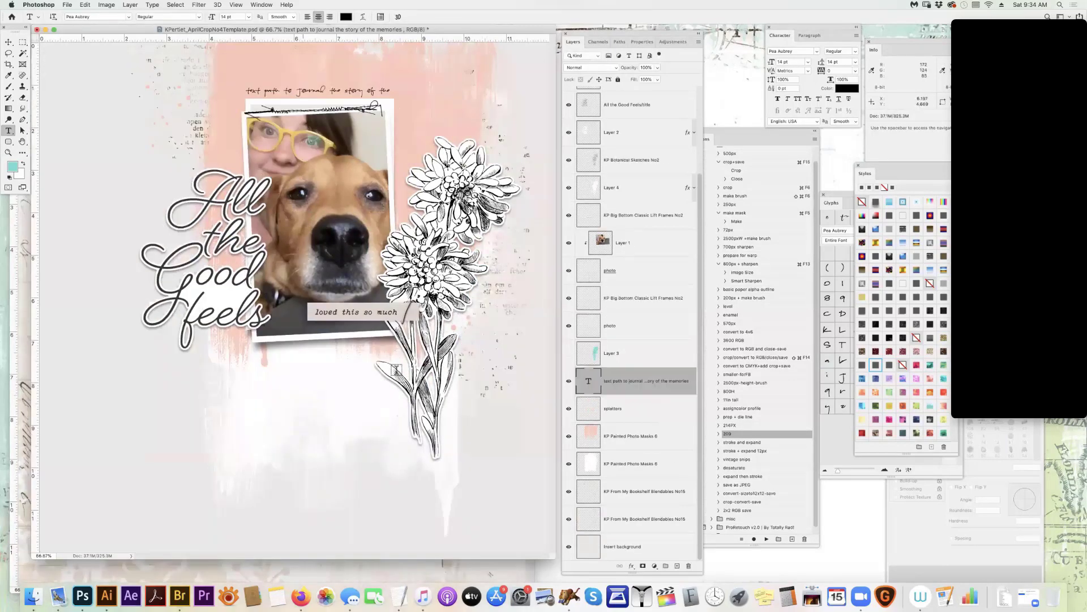
Start a Pen tool path with a slanted edge just below the photo and curve it around the tip of the flower's leaf
click(22, 120)
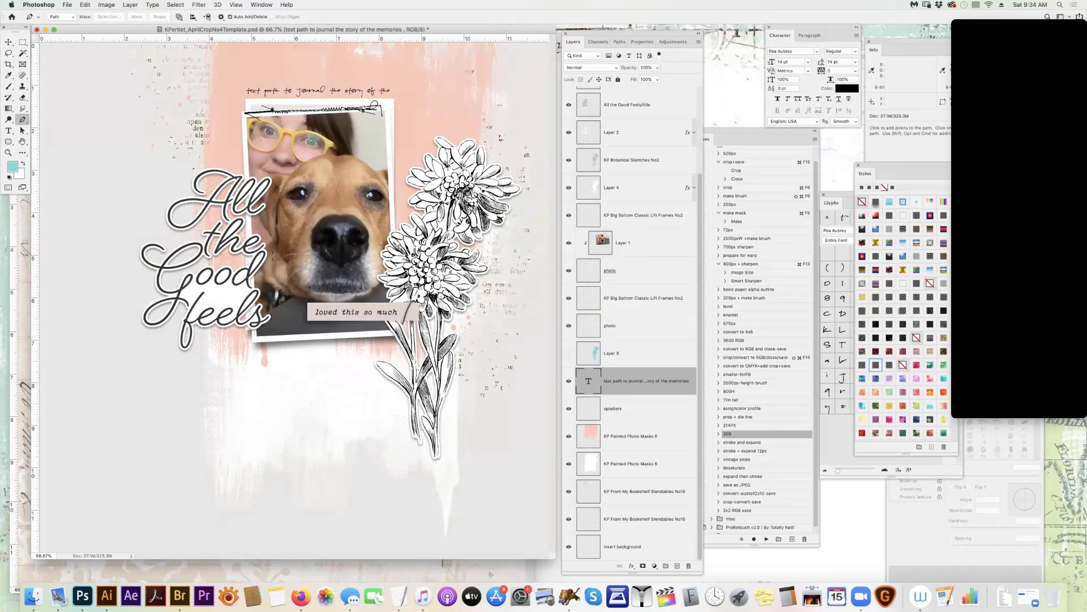
click(255, 352)
click(386, 345)
drag(375, 360, 363, 365)
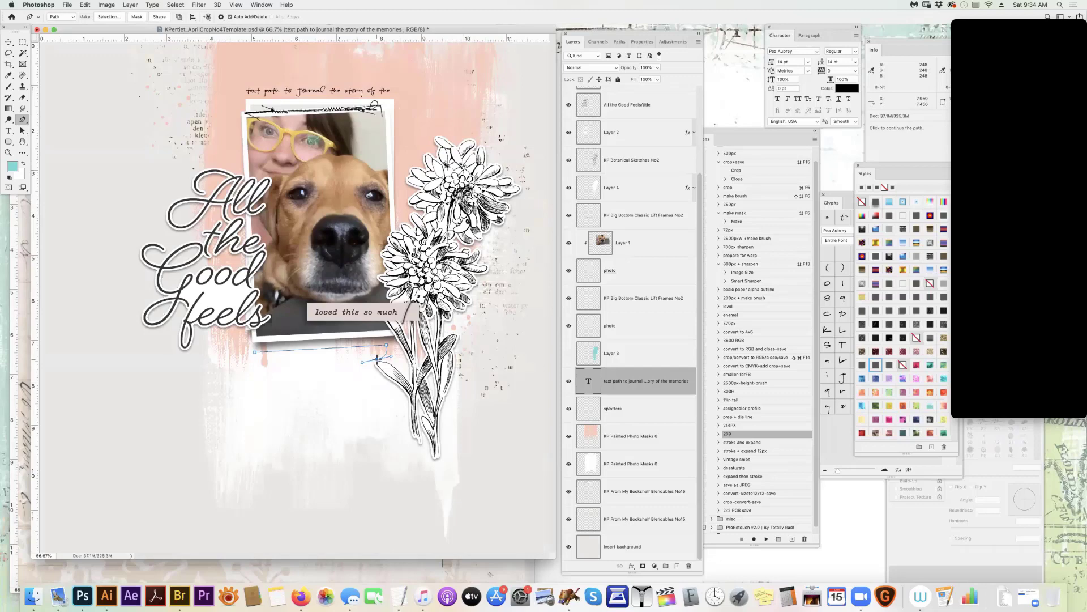
click(377, 359)
key(super+z)
drag(375, 369, 378, 366)
click(372, 370)
click(372, 371)
Continue the path down beside the flower stem and close it with straight lower and left edges below the photo
drag(403, 400, 407, 414)
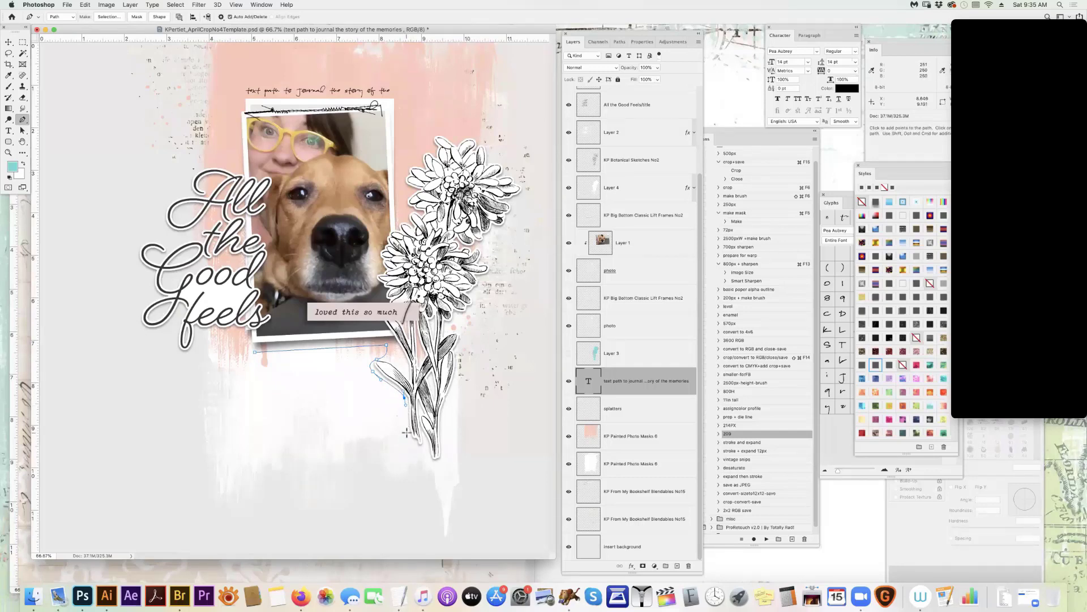
drag(405, 434, 409, 441)
key(shift)
shift+click(256, 434)
click(255, 352)
Move the path's lower-left anchor point so that the left edge is vertical beneath the upper-left anchor
key(super)
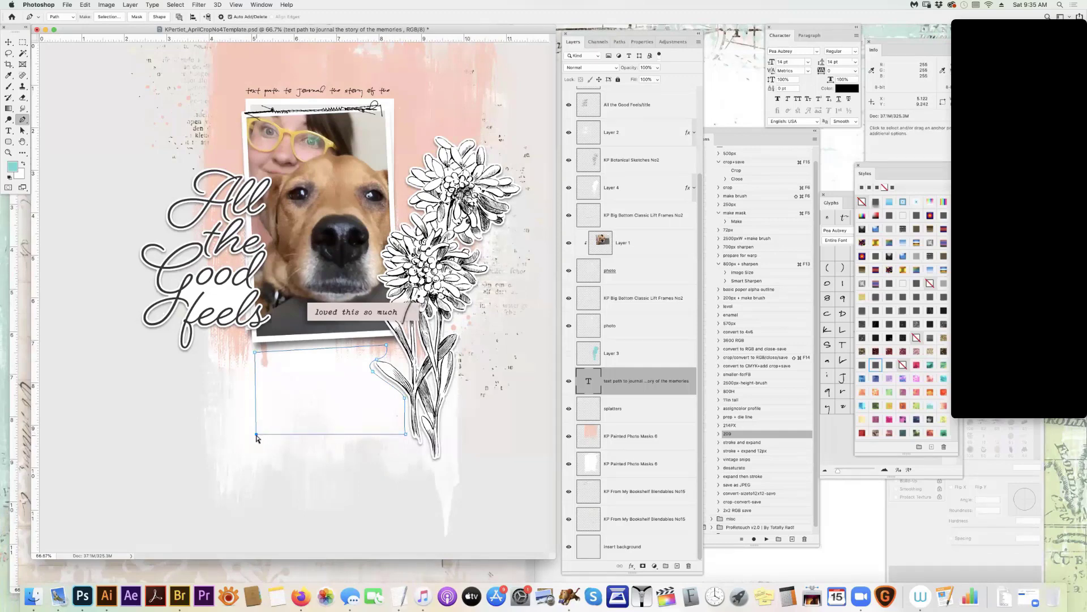
key(super+space)
drag(286, 385, 338, 391)
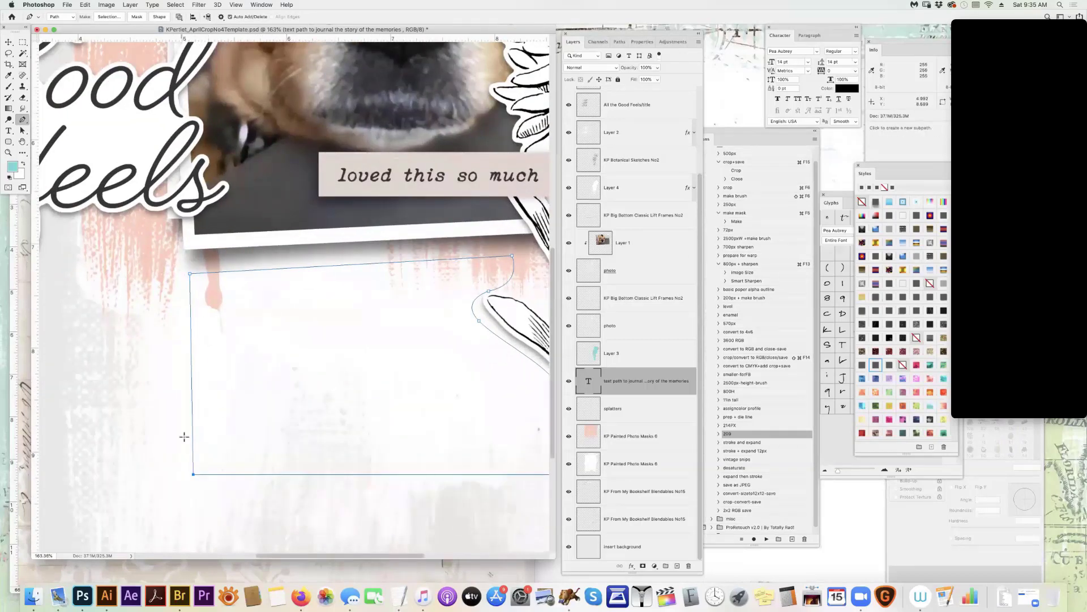
key(super)
drag(193, 474, 189, 476)
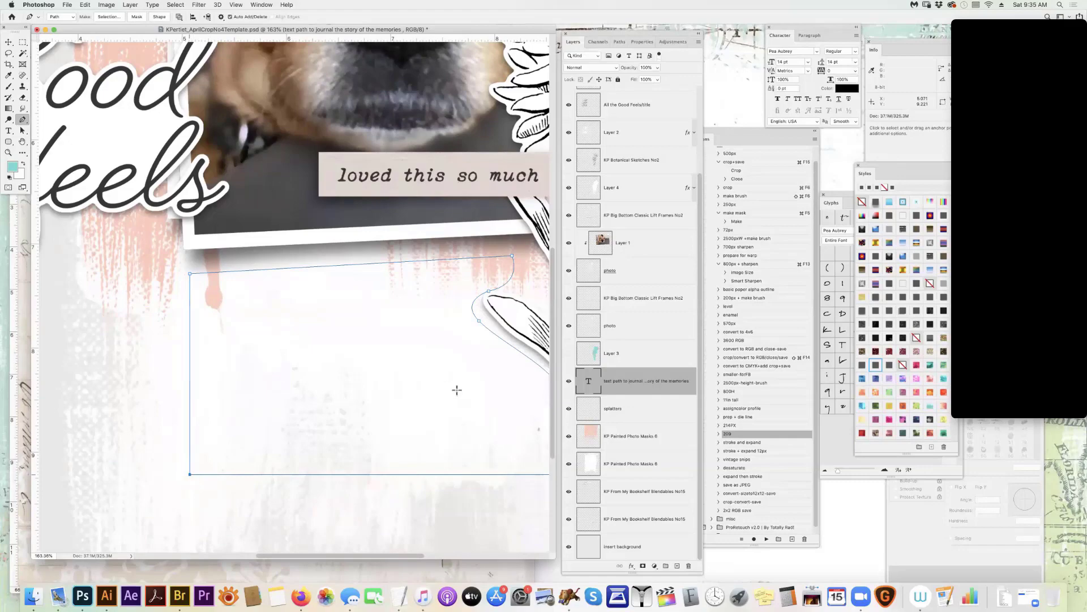
key(alt+space)
drag(454, 388, 418, 388)
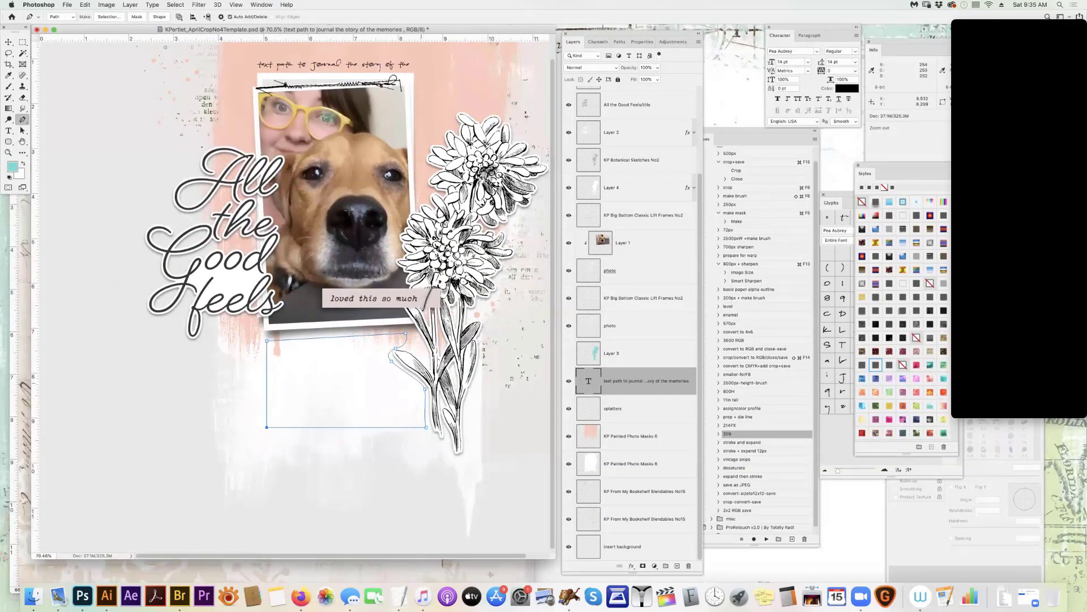
Copy all of the sample journaling text on the line above the photo and leave that text unchanged
click(9, 130)
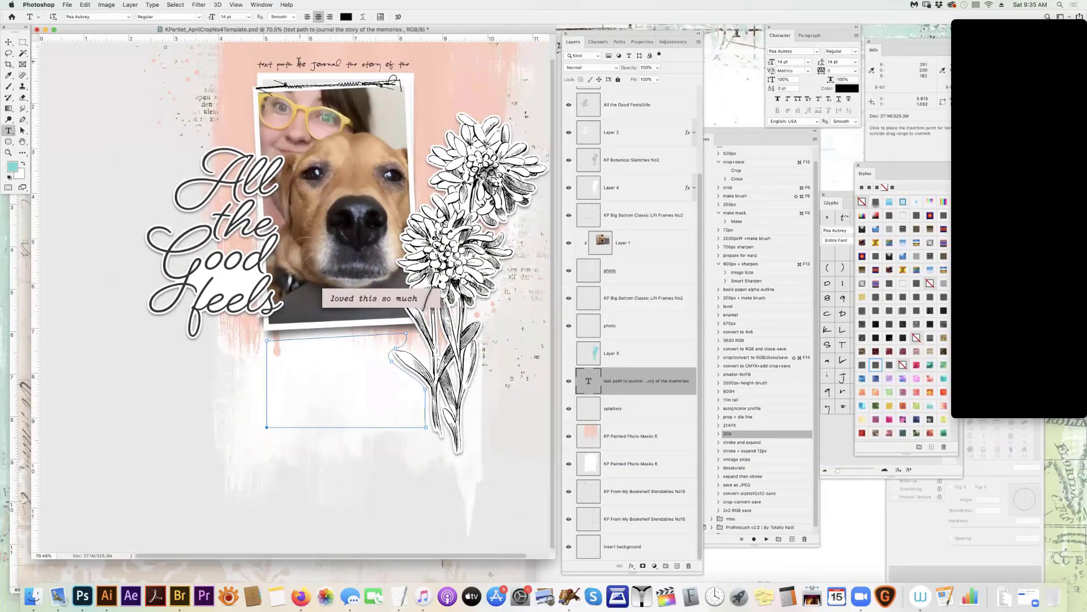
click(327, 68)
key(super+a)
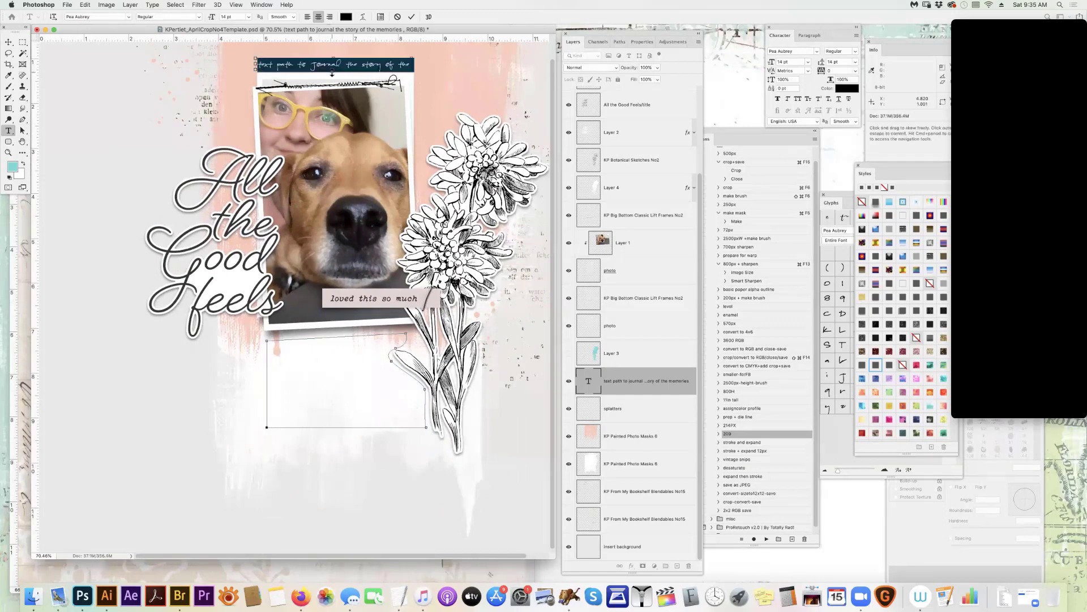
key(Escape)
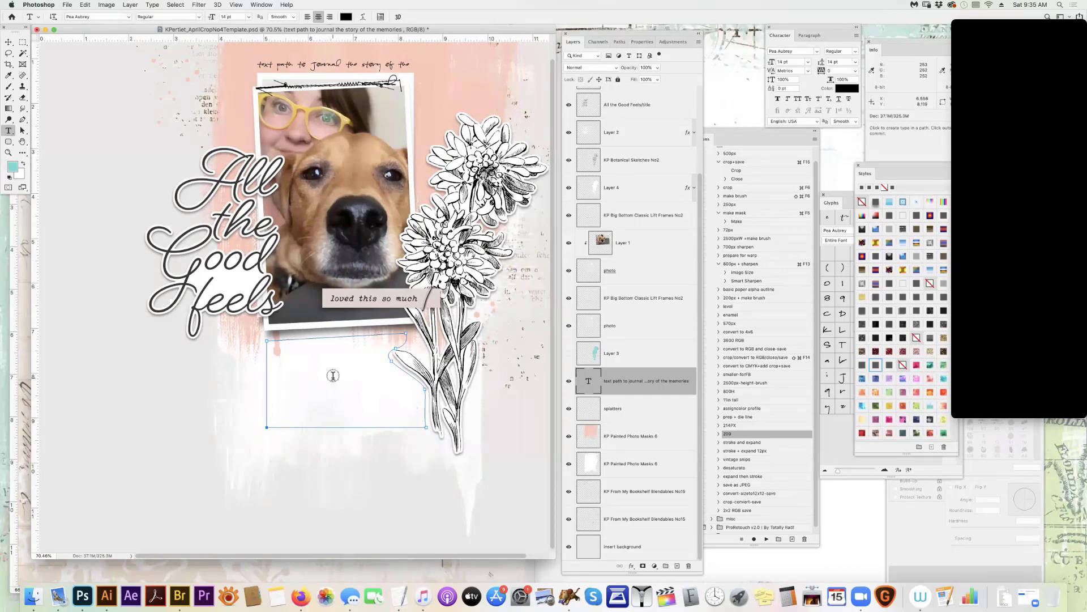
Fill the closed path with repeated copies of "text path to journal the story of the memories" and left-align the text
click(333, 377)
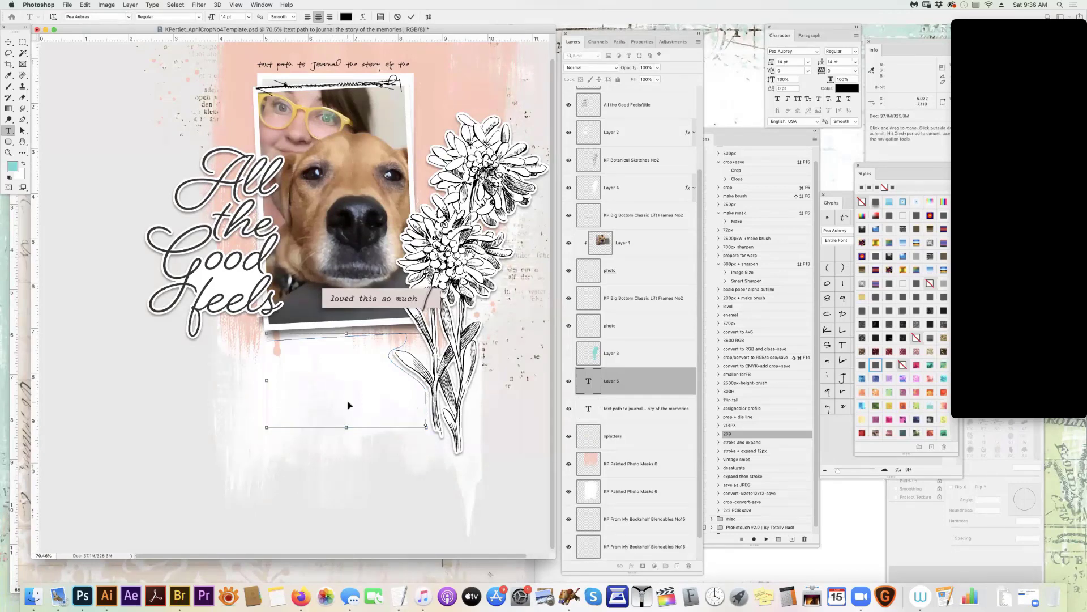
text(text path to journal the story of the memories)
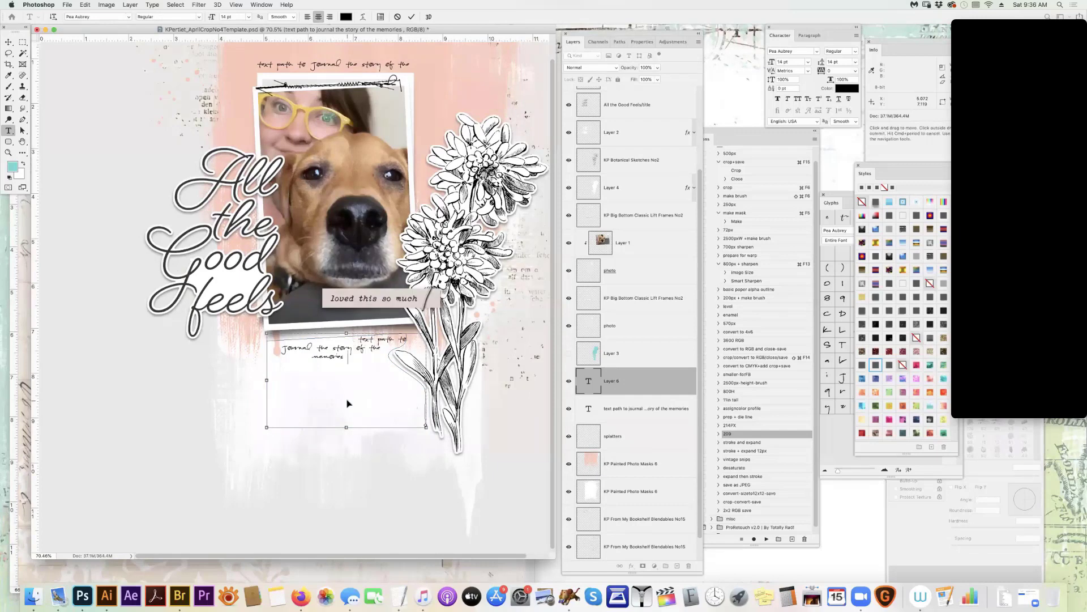
text(text path to journal the story of the memories)
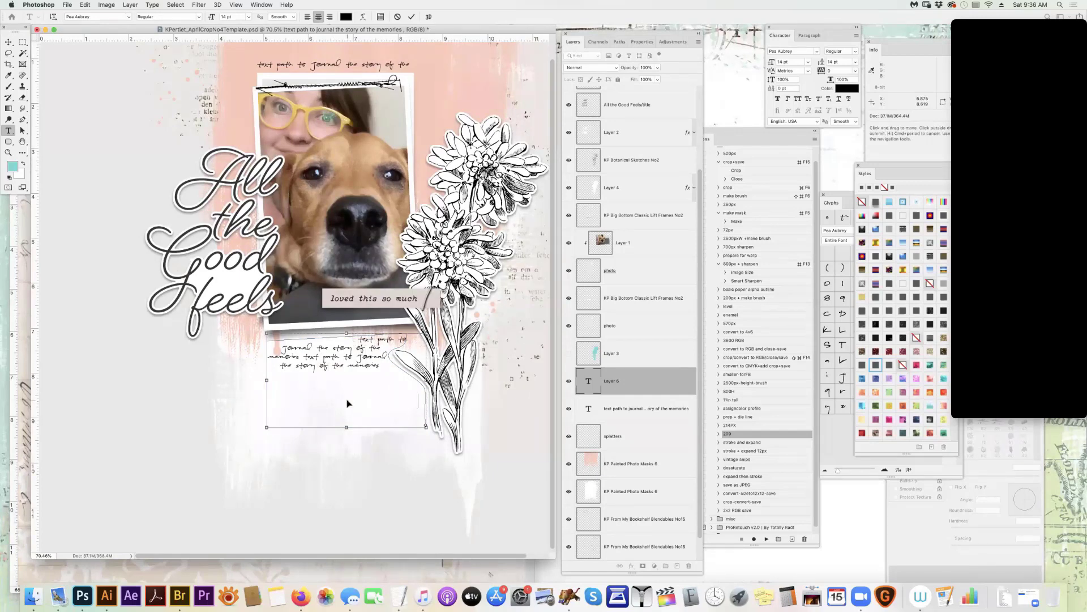
key(super+v)
key(super+v)
key(super+v)
key(super+v)
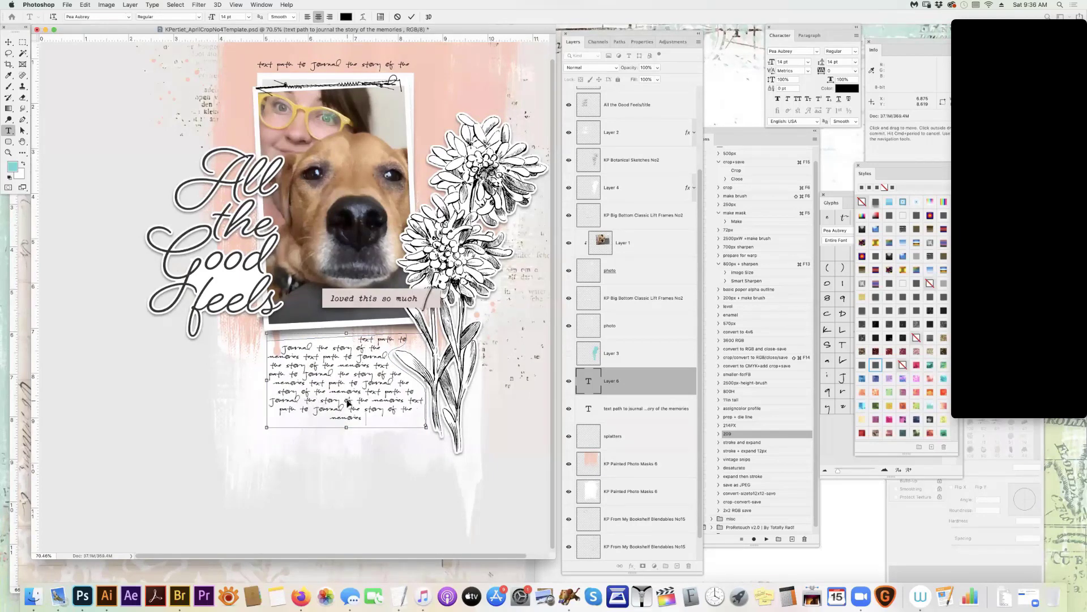
text(text path to journal the story of the memories)
key(super+shift+l)
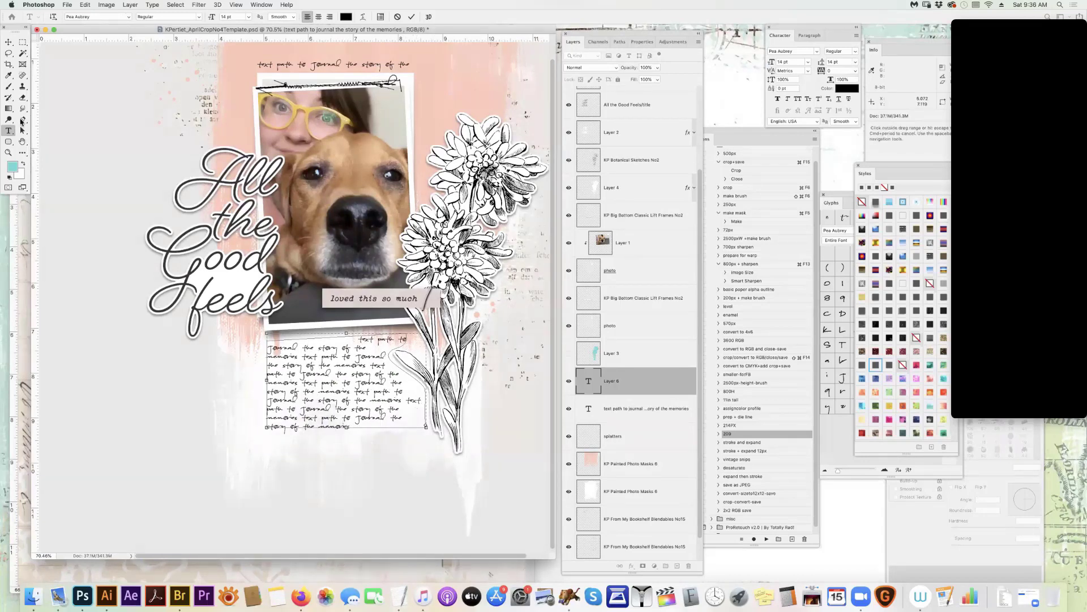
Reshape the journaling text's path by raising its upper-left anchor slightly and lowering both bottom anchors so the text fits inside
click(23, 119)
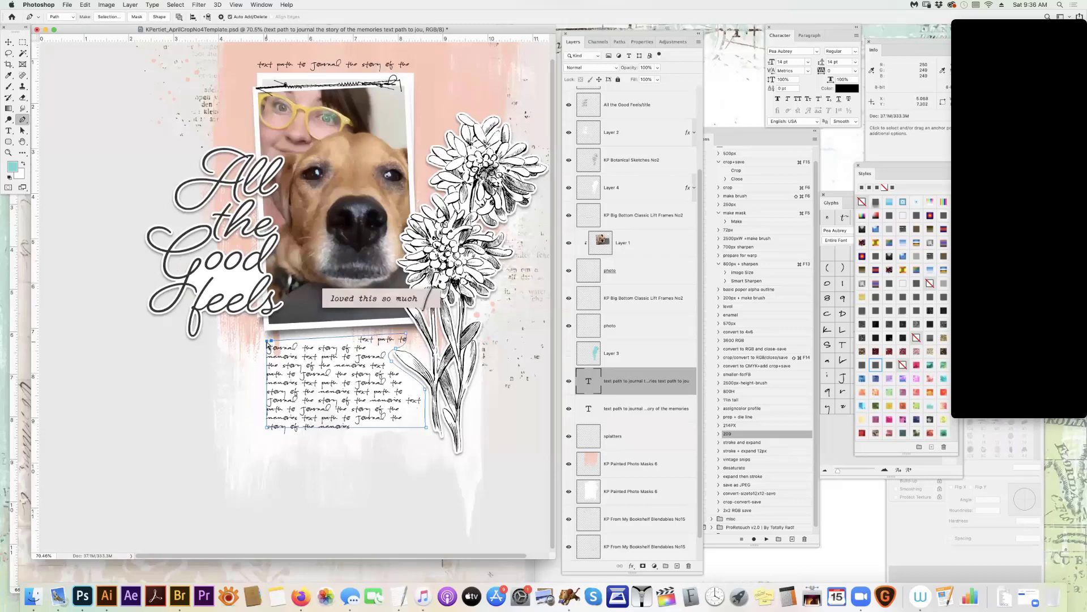
drag(269, 337, 267, 334)
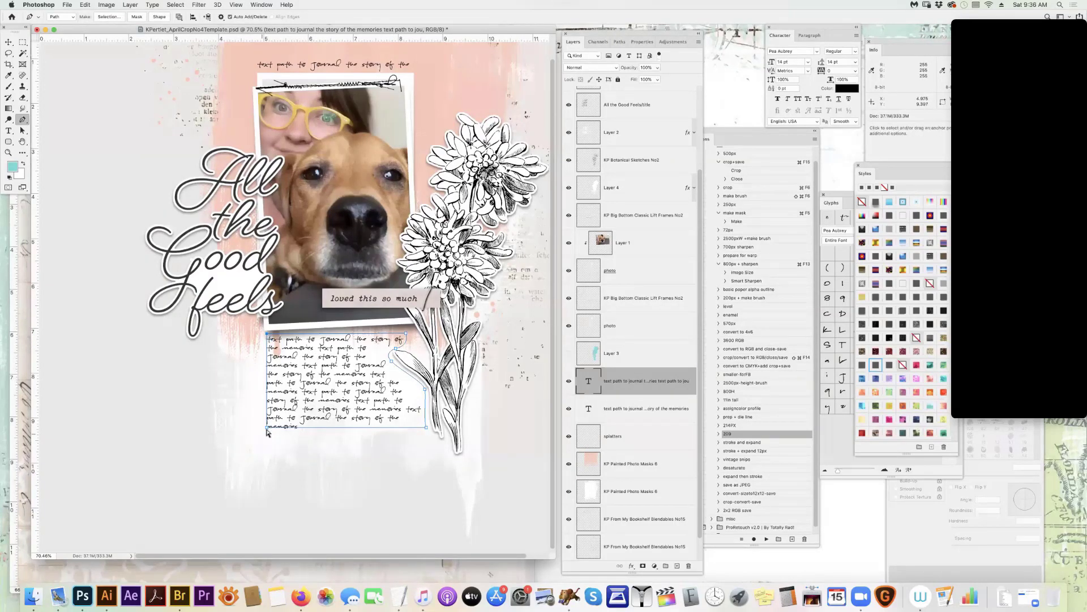
drag(266, 427, 267, 431)
drag(426, 427, 425, 430)
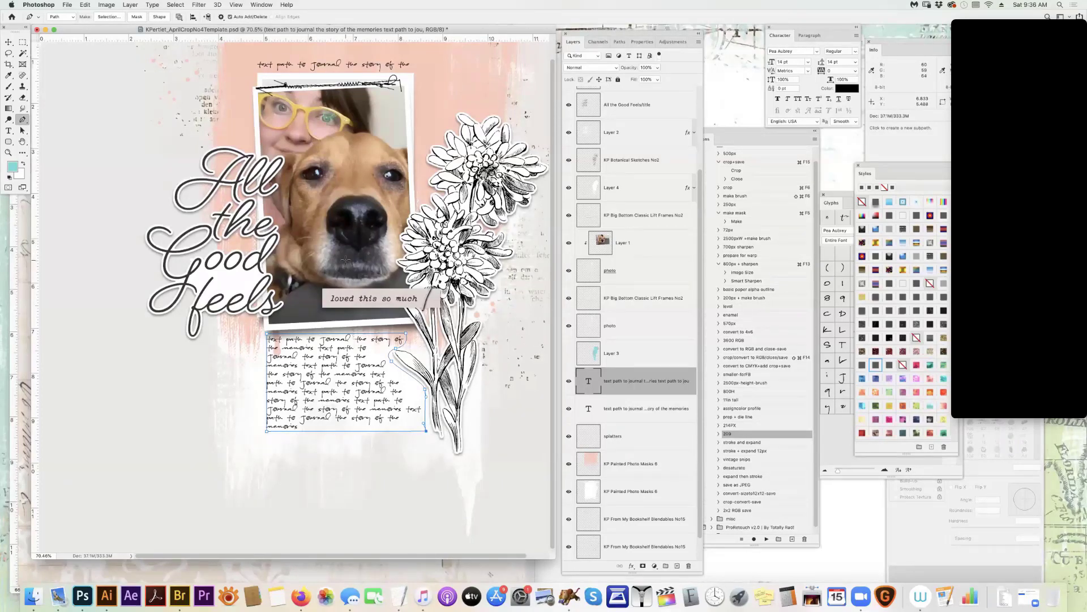
Draw an open curved path around the outer left side of the "All the Good feels" title, from "feels" up over "All"
drag(383, 304, 362, 309)
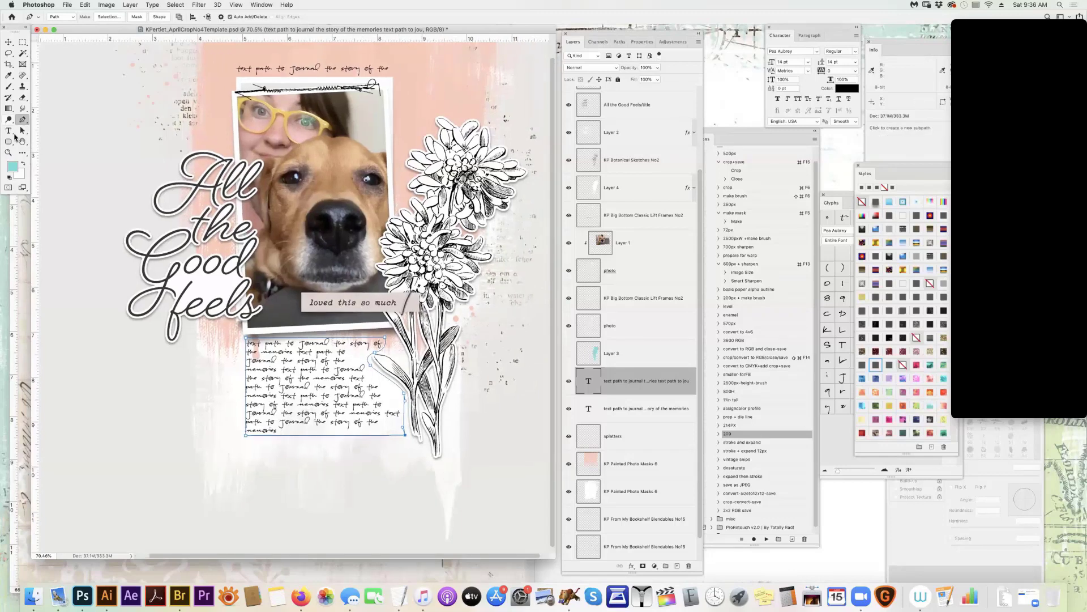
click(128, 322)
drag(127, 289, 229, 145)
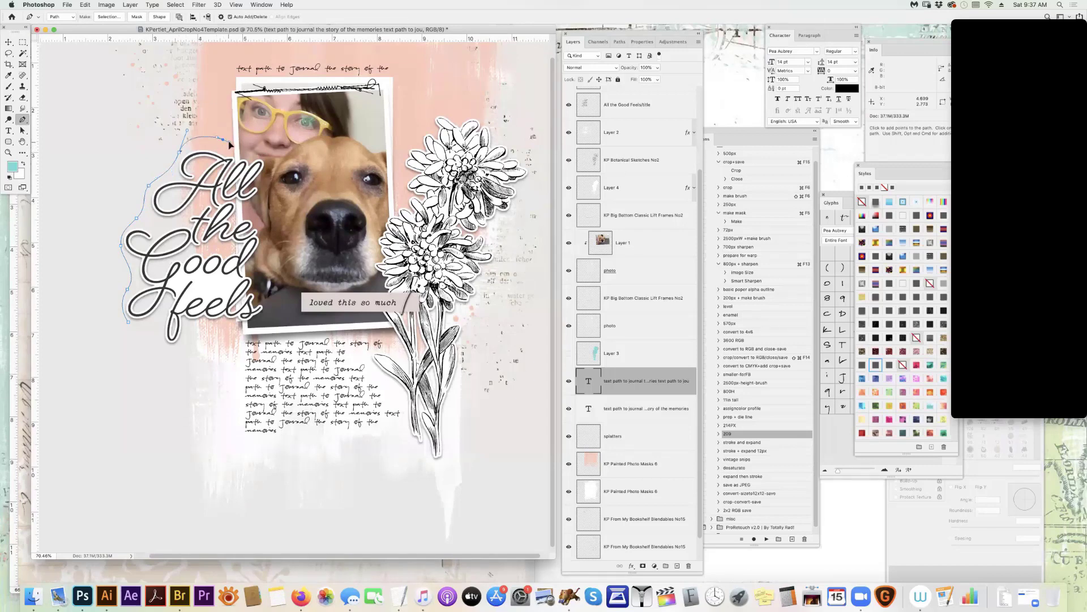
Add "text path to journal the story of the memories" along the curved path beside the title and center-align it
click(8, 131)
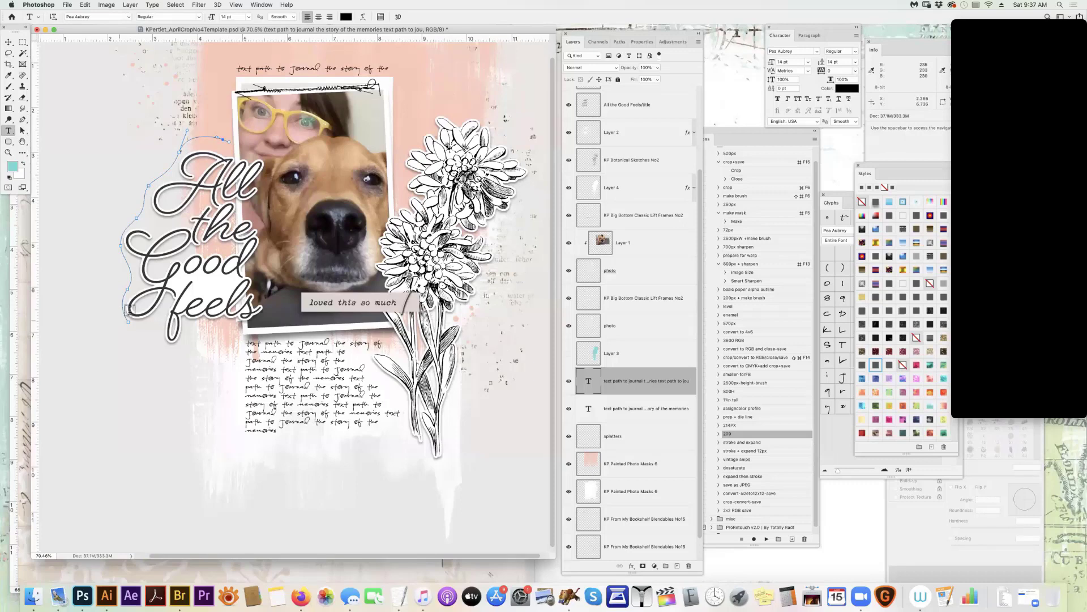
click(125, 316)
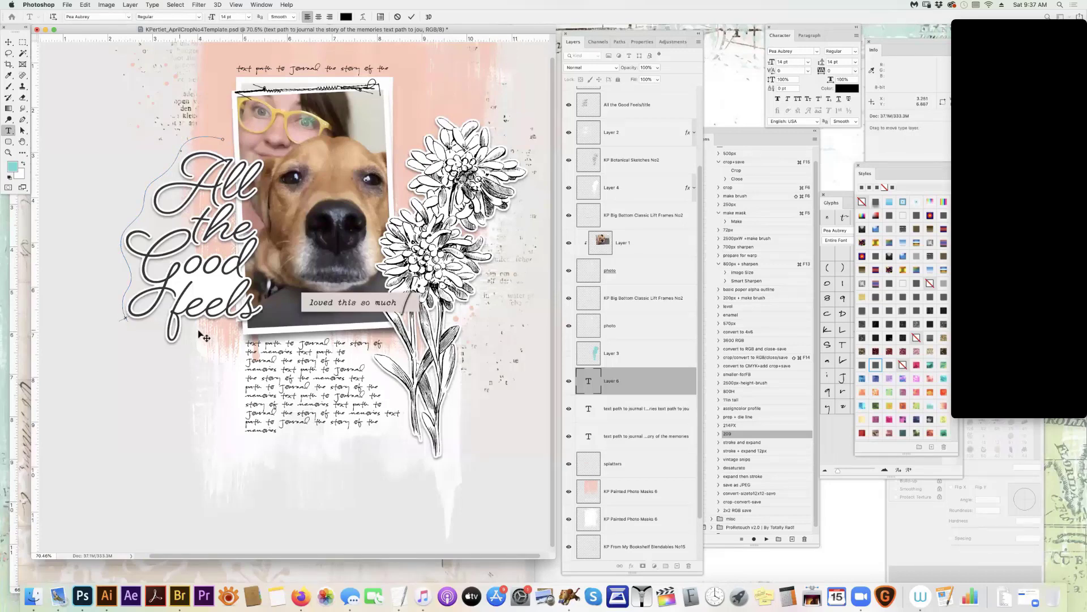
text(text path to journal the story of the memories)
key(super+shift+c)
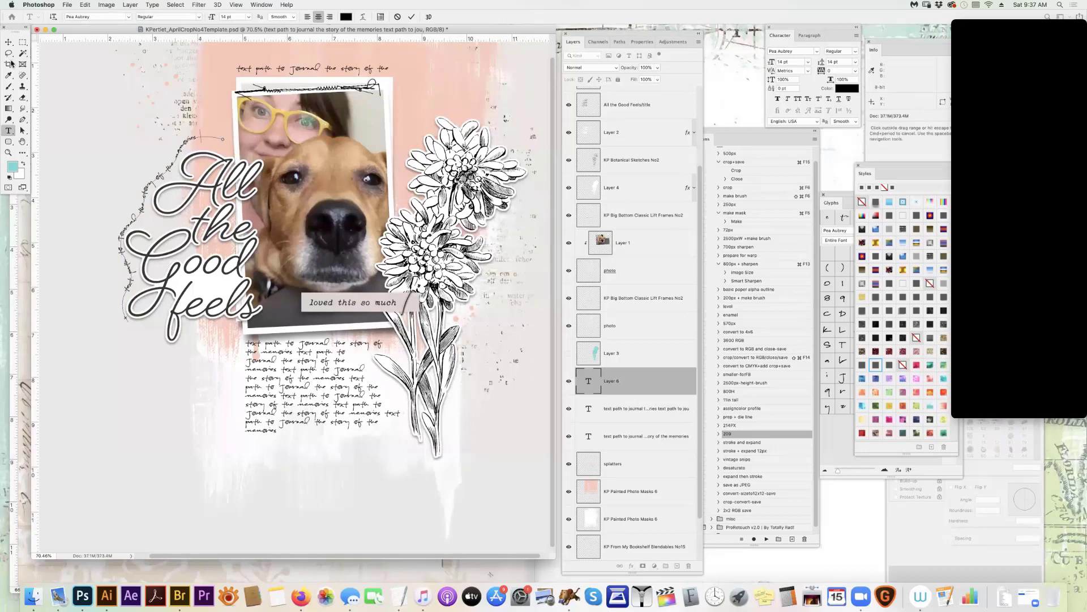
click(9, 42)
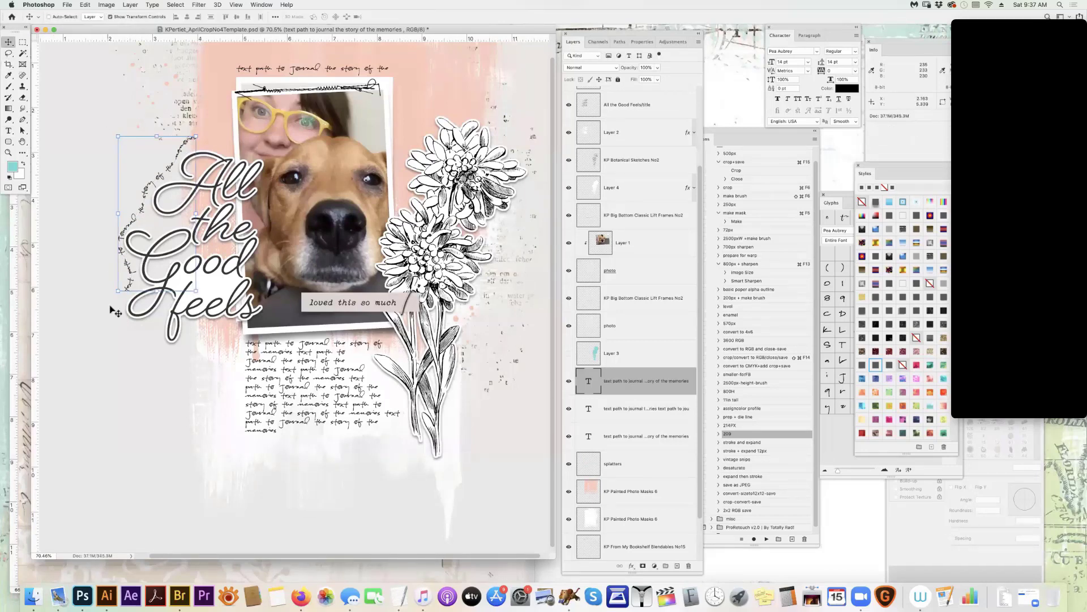